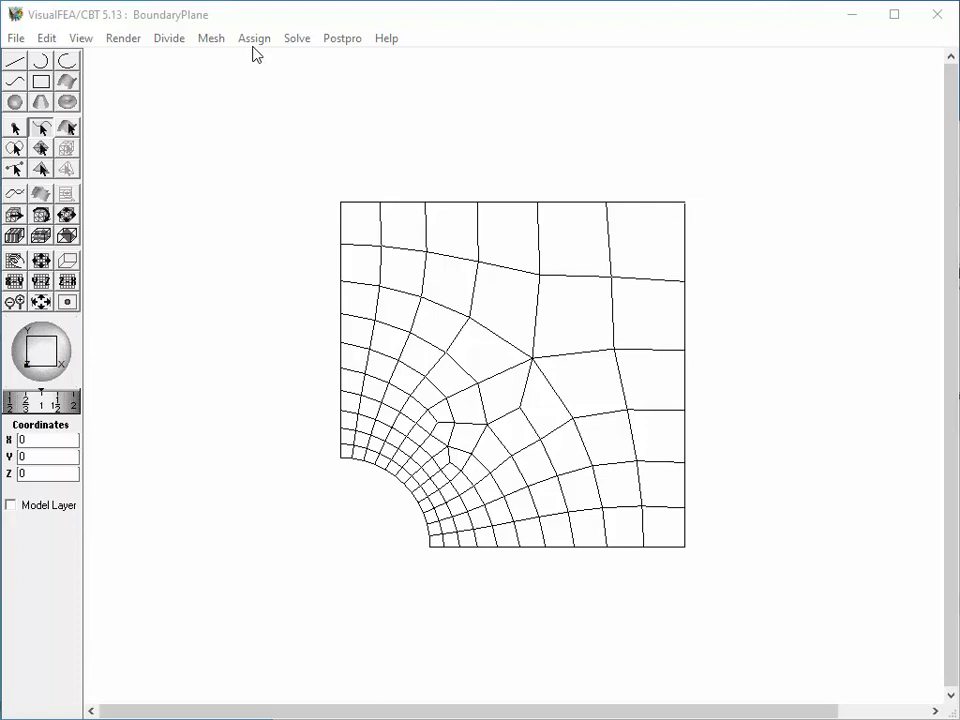
Open the structural boundary condition settings and try the restraint combinations, ending with both Δx and Δy restrained at 0.
click(255, 40)
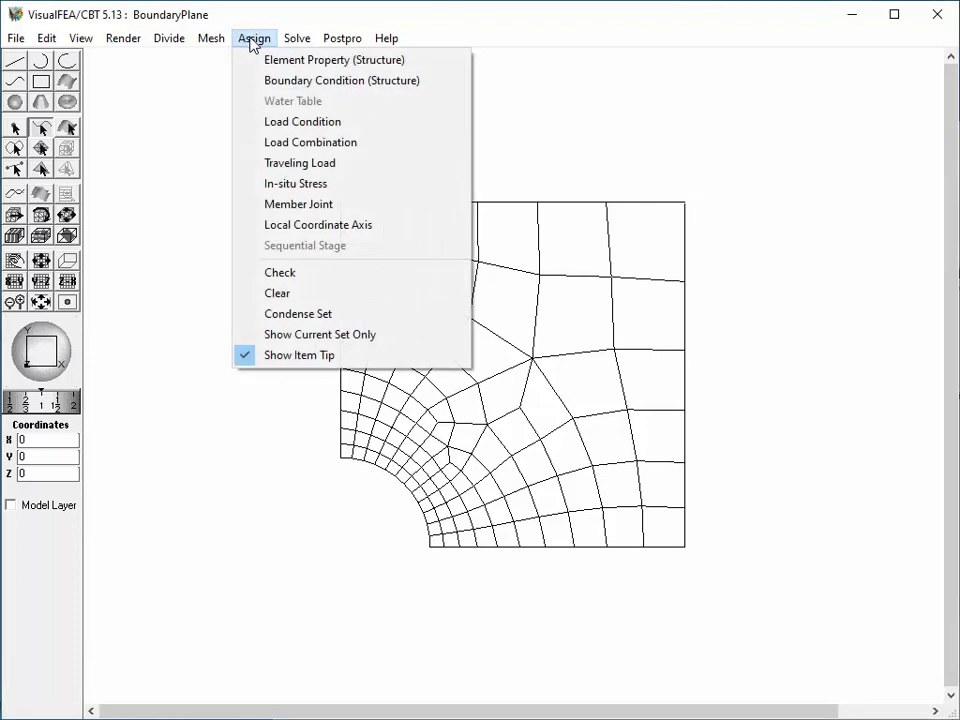
click(248, 82)
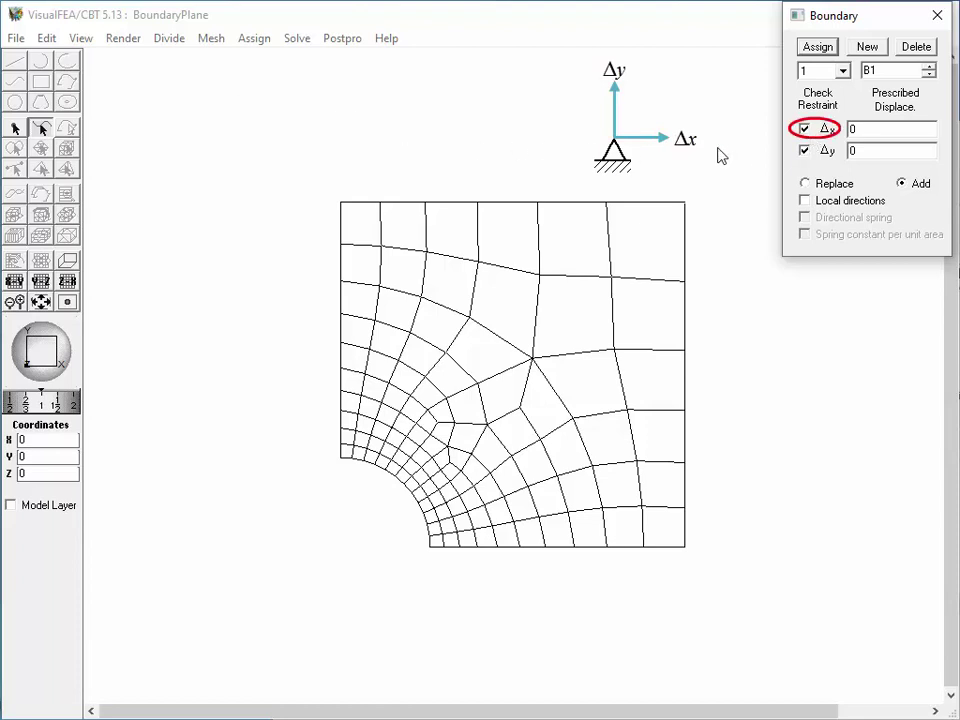
click(805, 130)
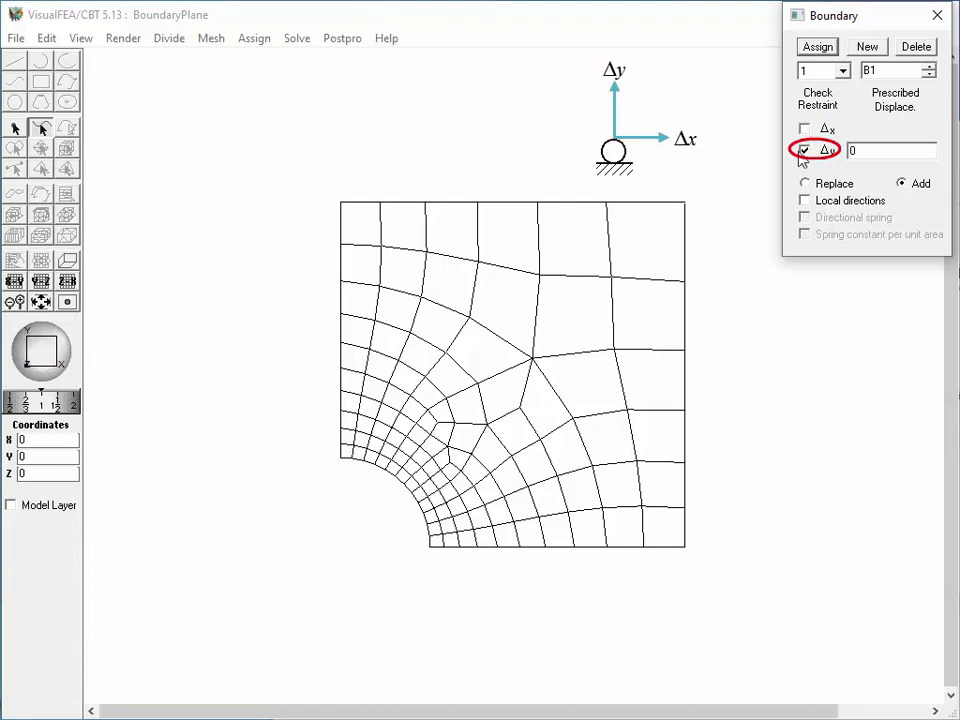
click(806, 151)
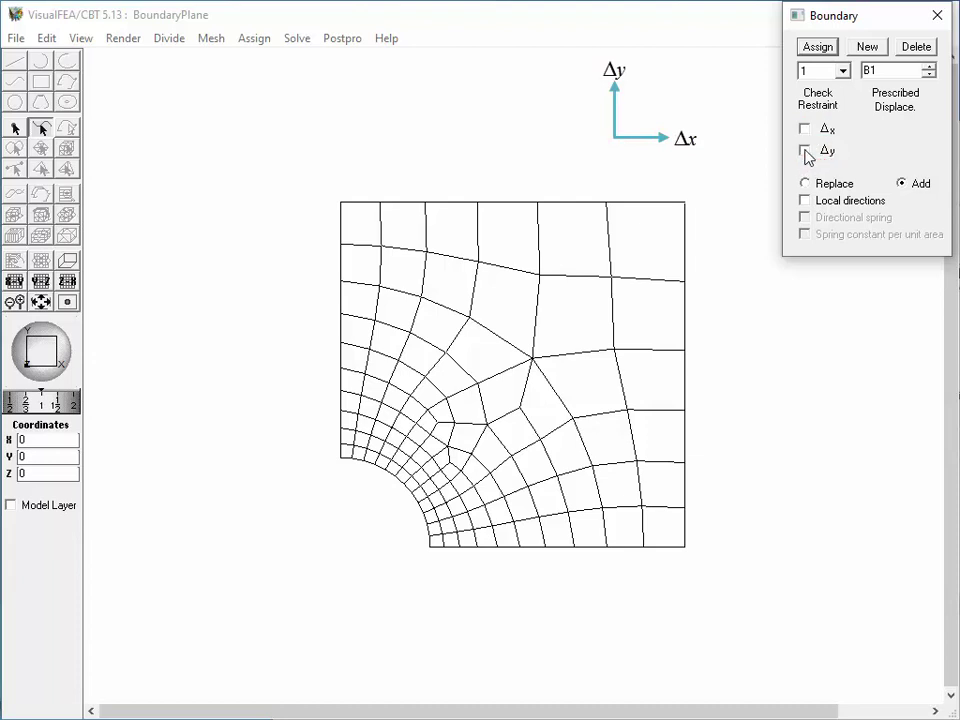
click(805, 131)
click(806, 131)
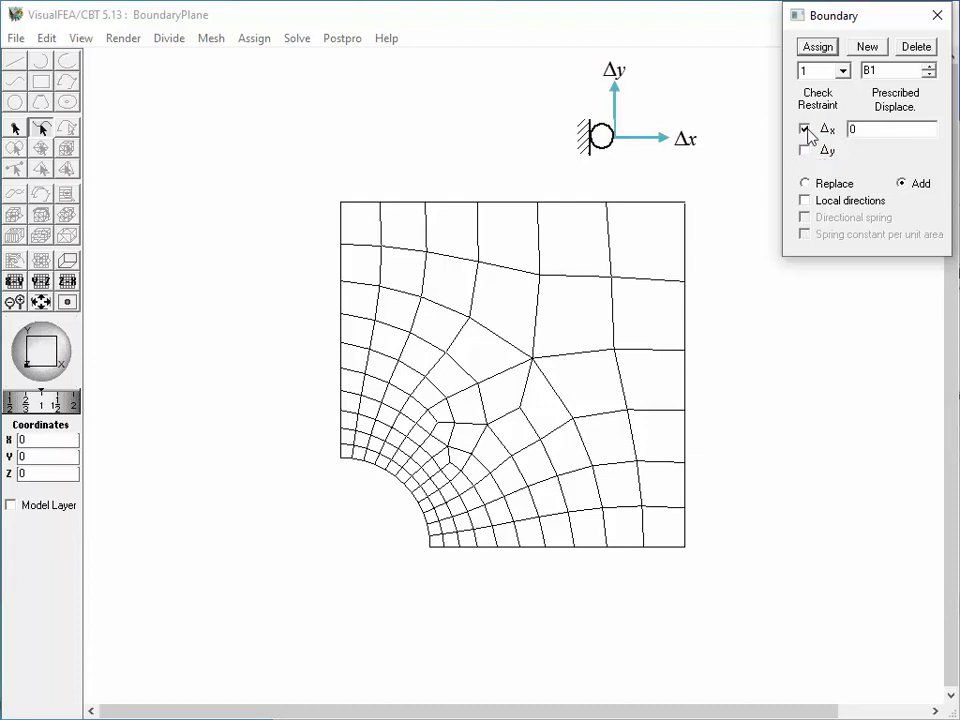
click(806, 152)
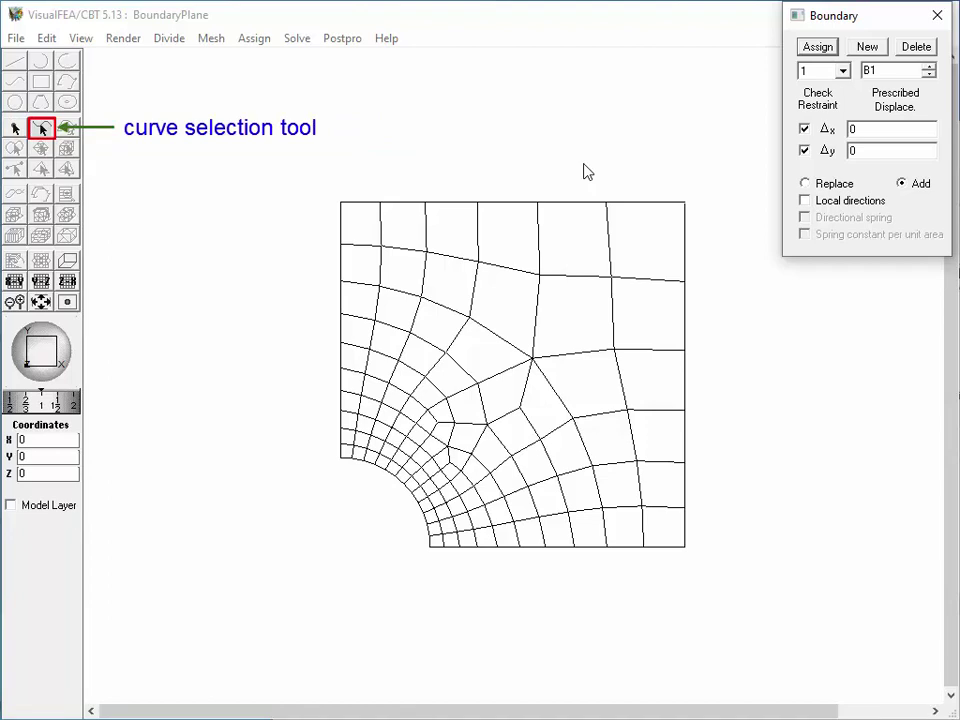
Assign boundary set 1 with both Δx and Δy restrained to the plate's top edge and right edge.
click(513, 204)
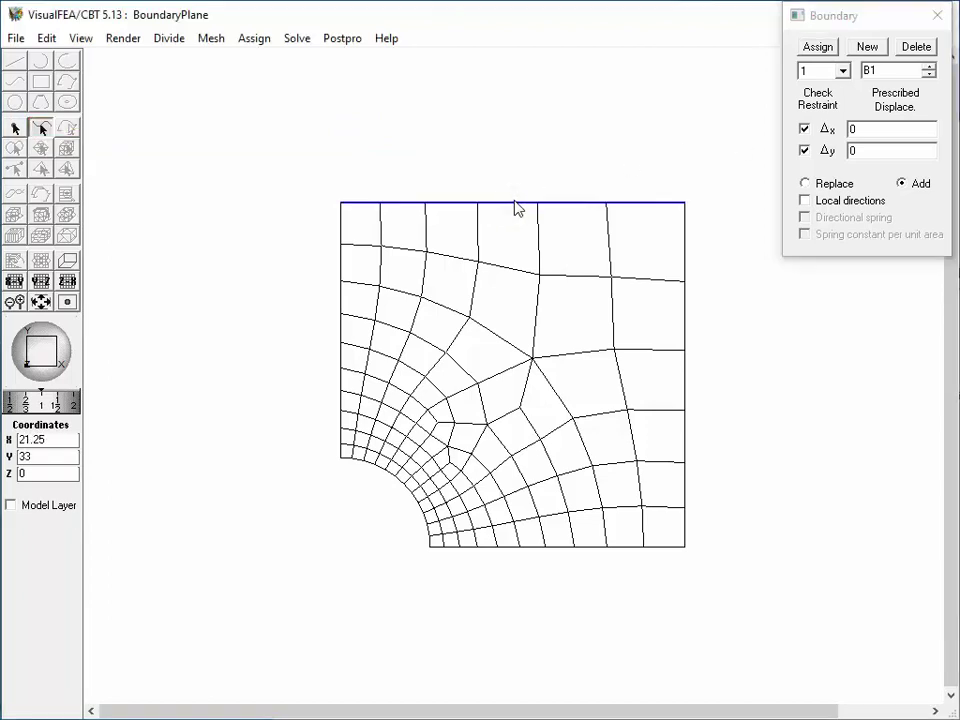
click(822, 48)
click(818, 48)
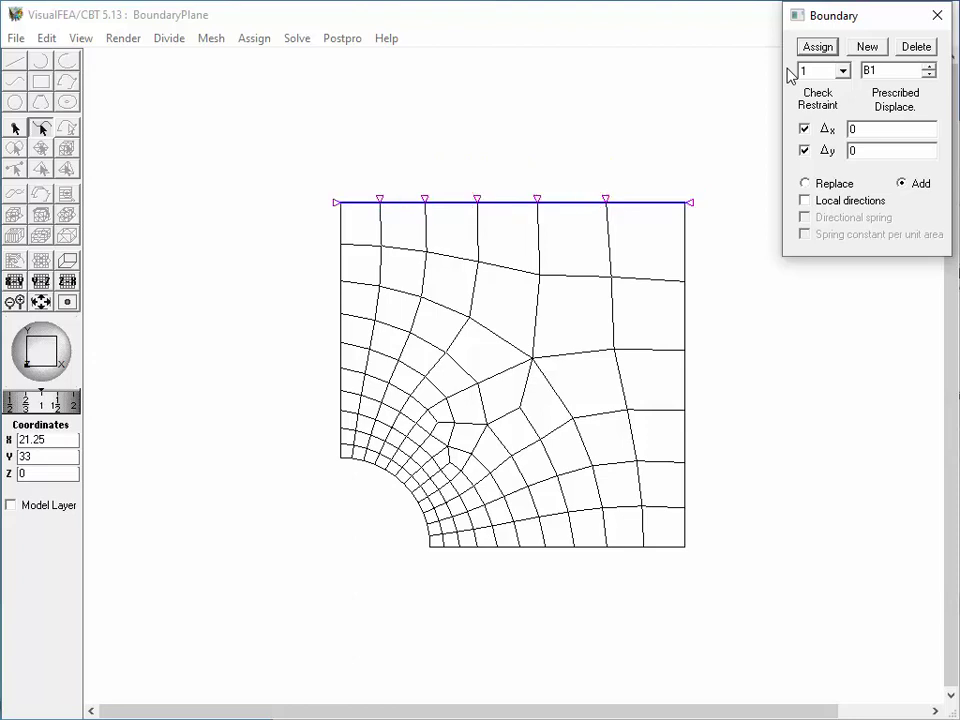
click(686, 338)
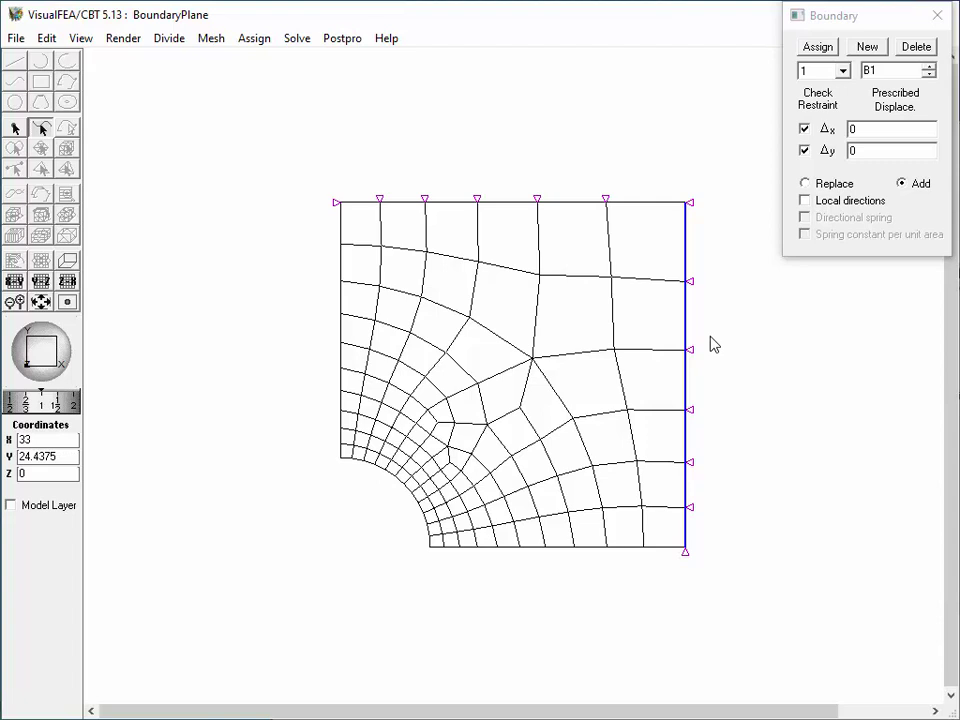
Assign boundary set 1 to the third node down the left edge and the five nodes below it using node selection.
click(15, 128)
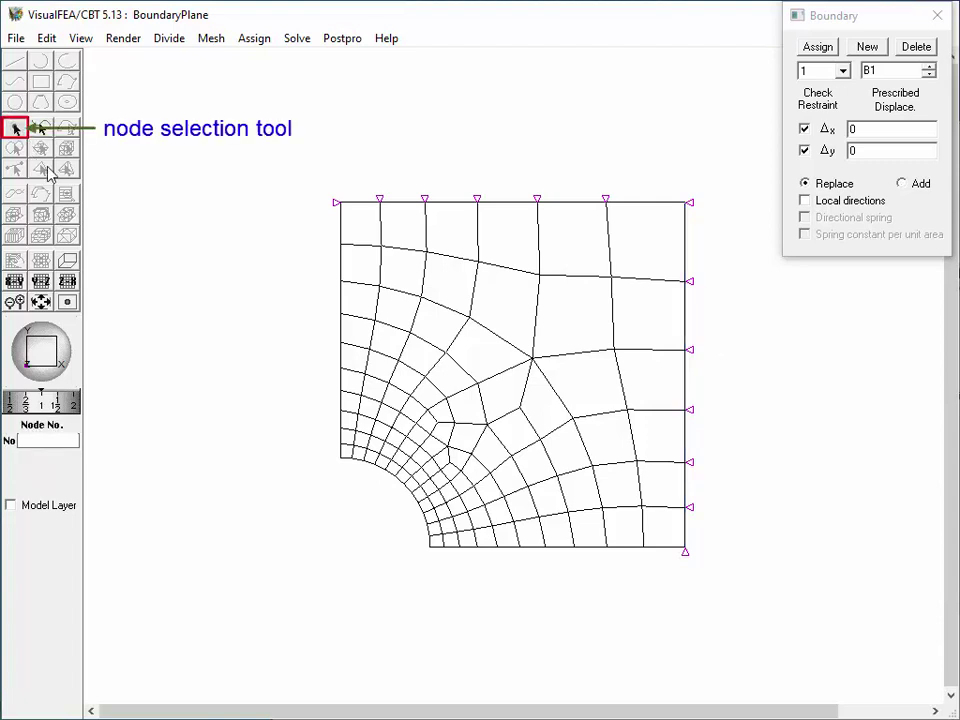
click(339, 281)
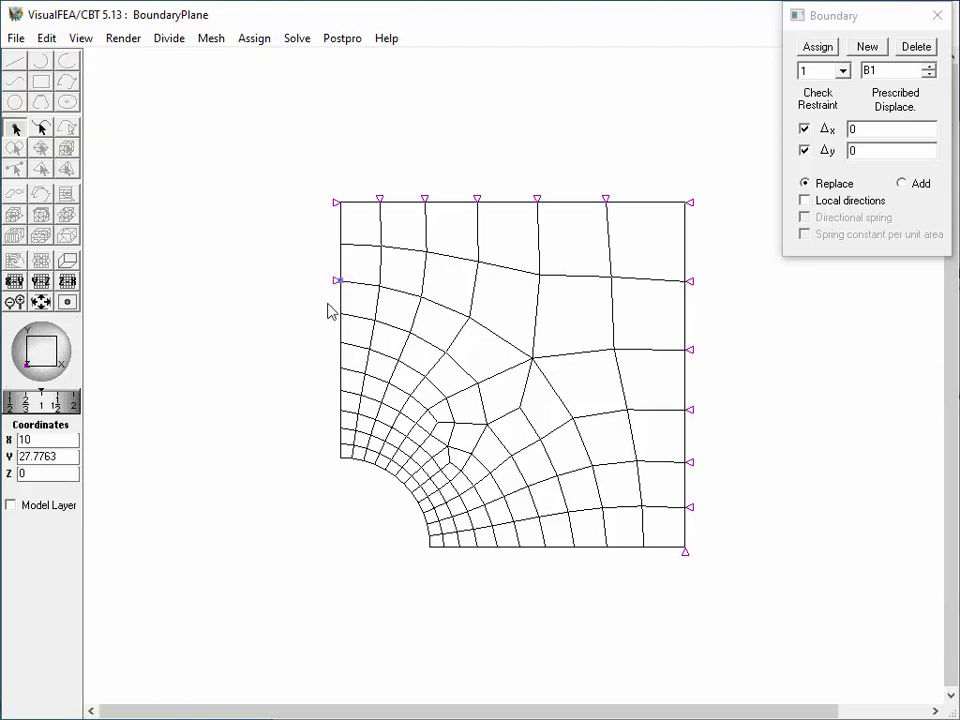
drag(327, 304, 352, 422)
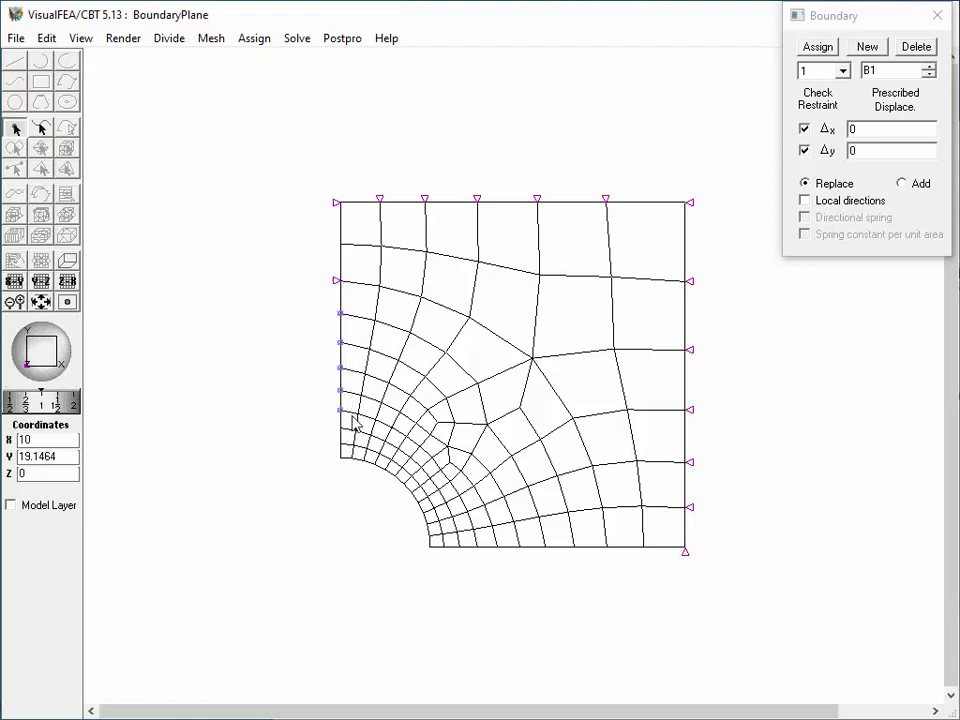
click(818, 50)
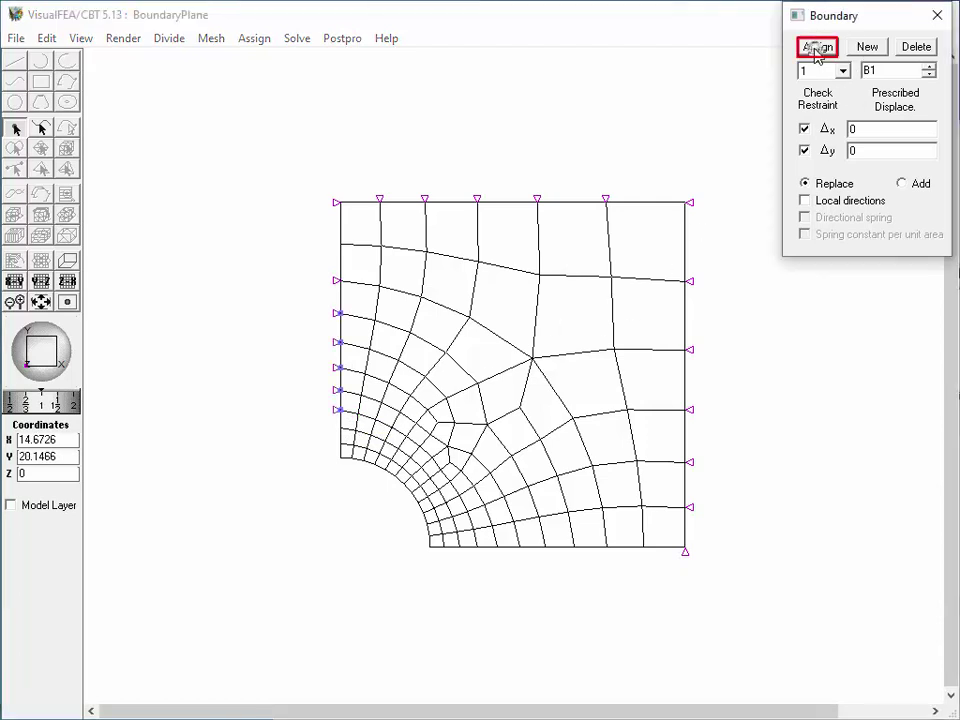
Deselect the nodes and delete boundary set 1 with all its assigned restraints.
click(731, 265)
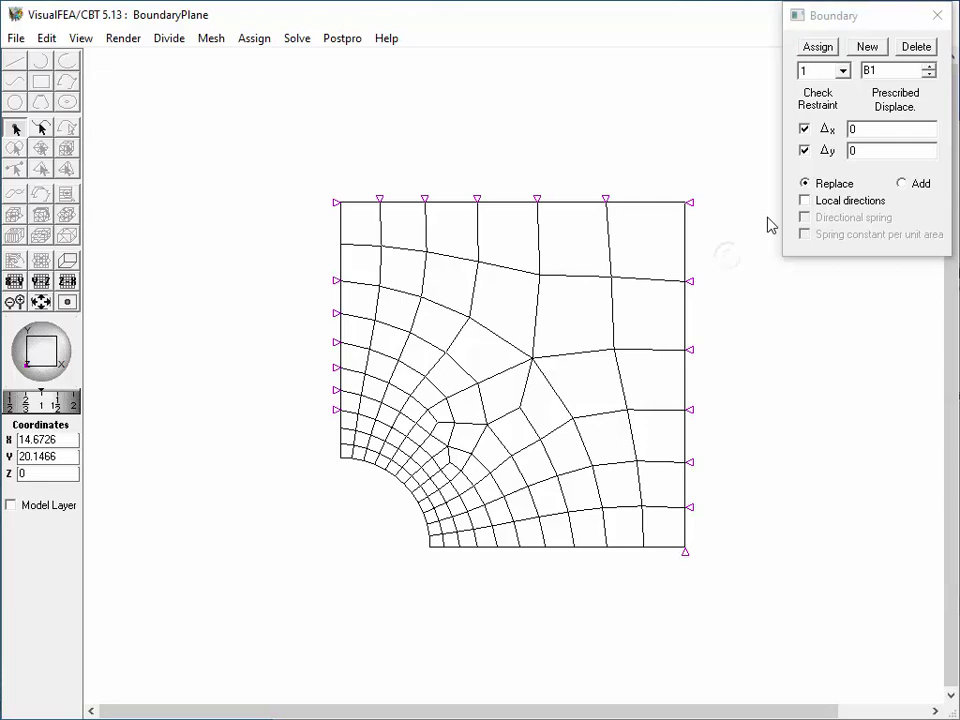
click(918, 48)
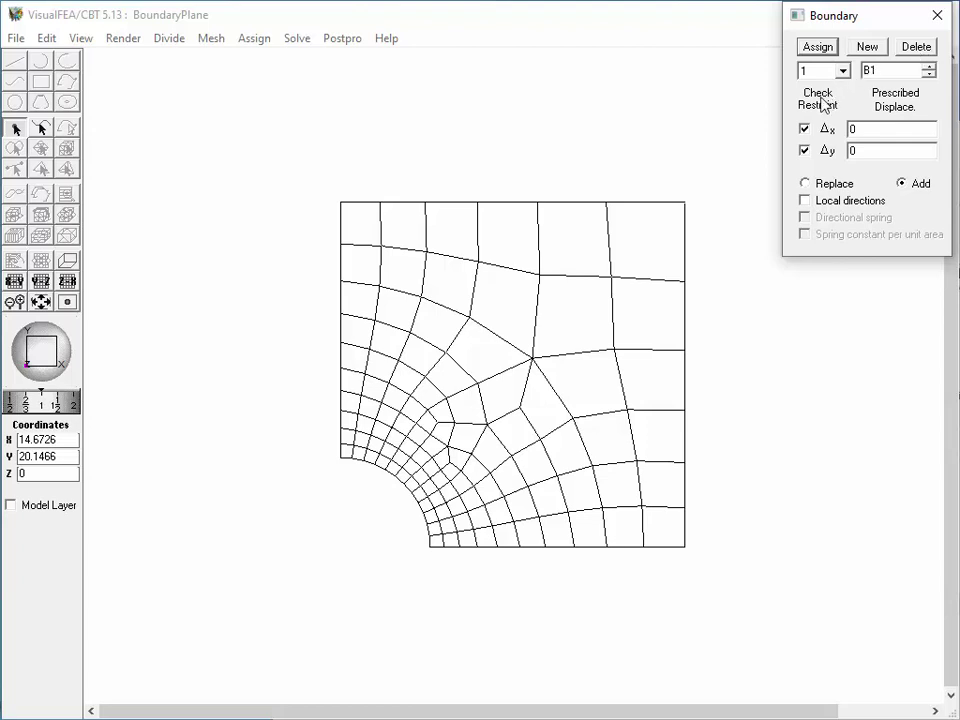
Restrain only Δx in boundary set 1 and assign it to the plate's left edge using curve selection.
click(805, 151)
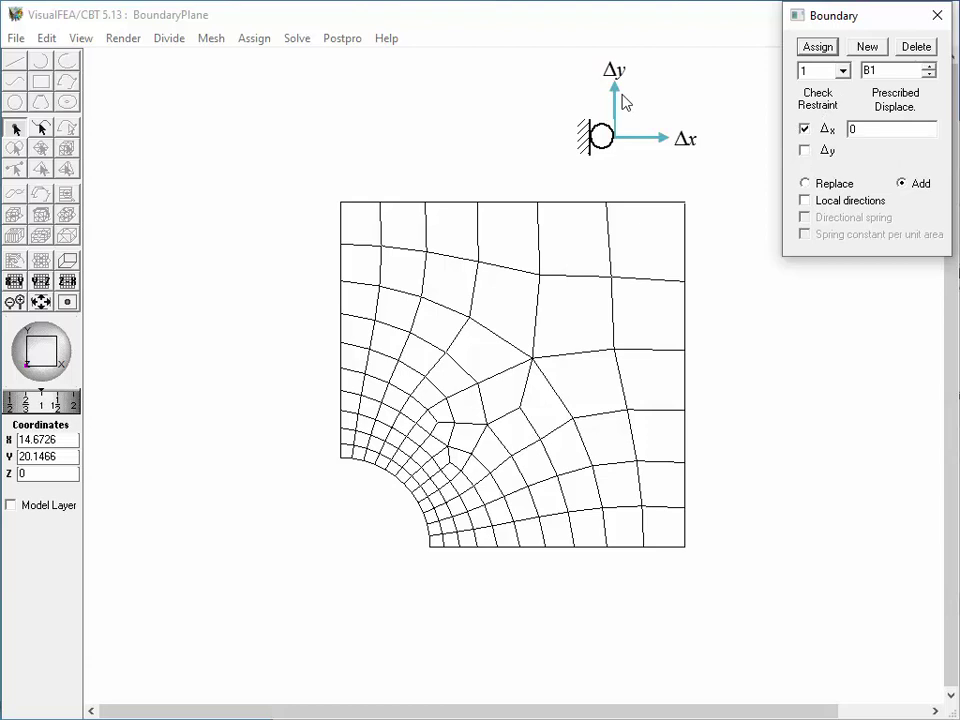
click(41, 127)
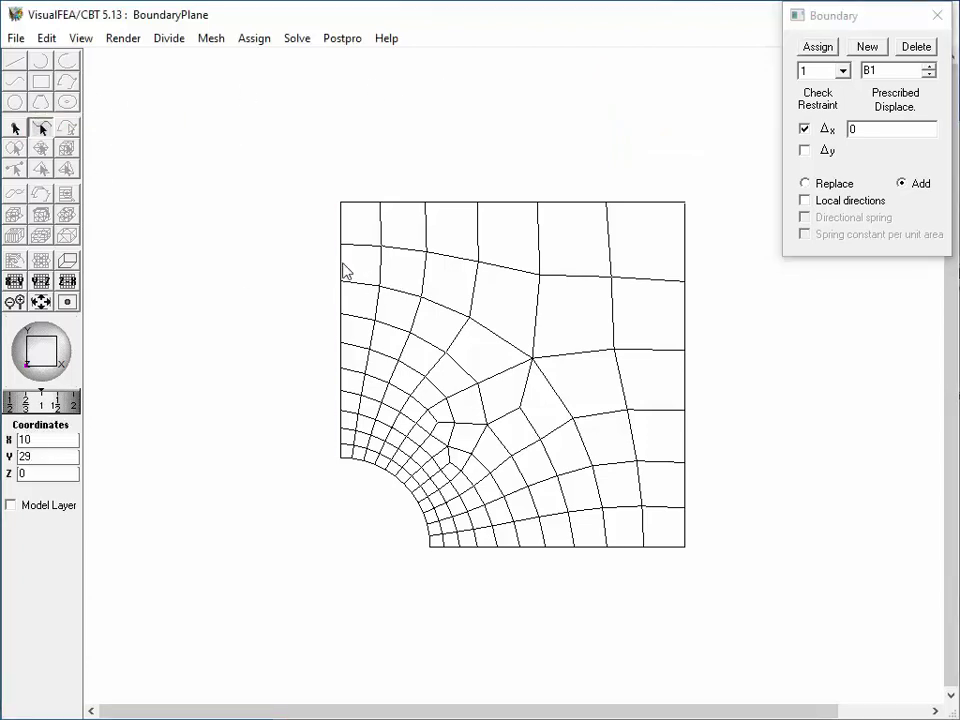
click(344, 268)
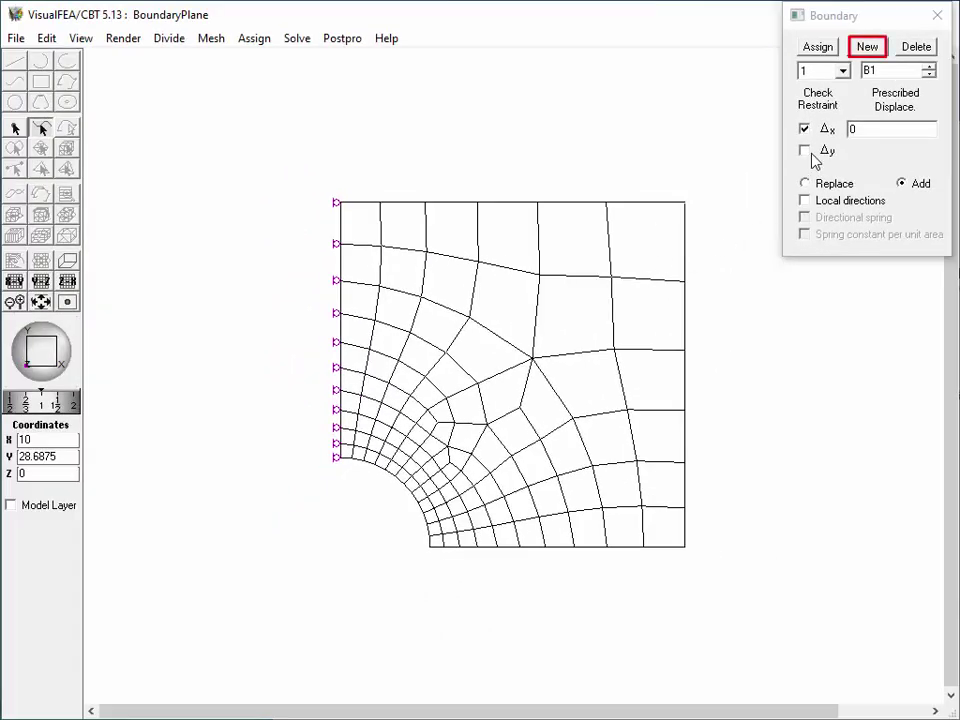
Create boundary set 2 with only Δy restrained at 0 and assign it to the plate's bottom edge.
click(867, 47)
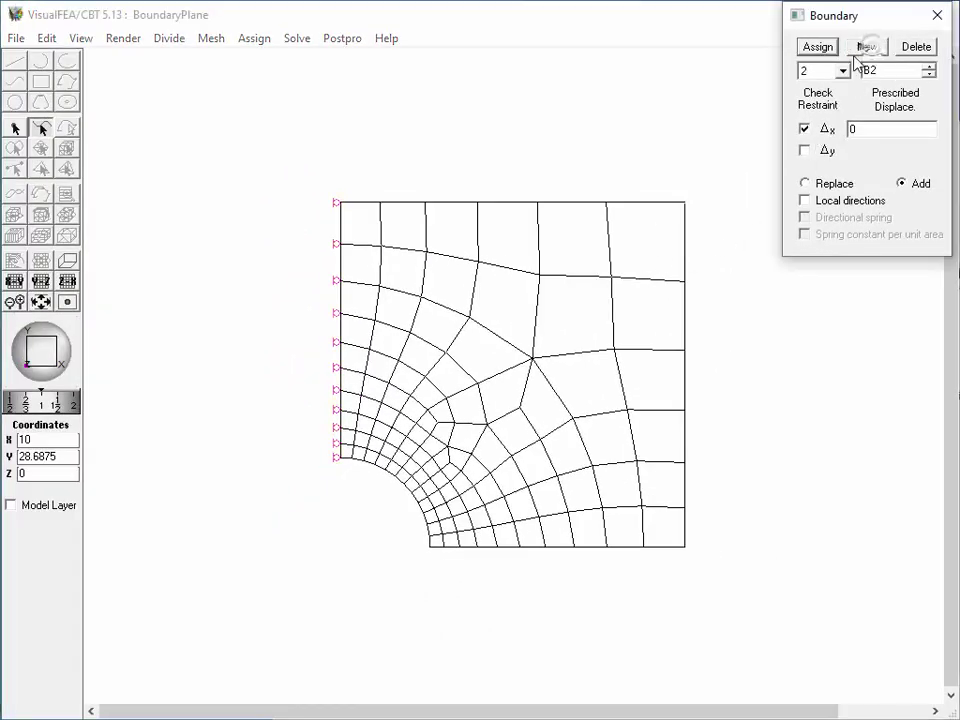
click(805, 150)
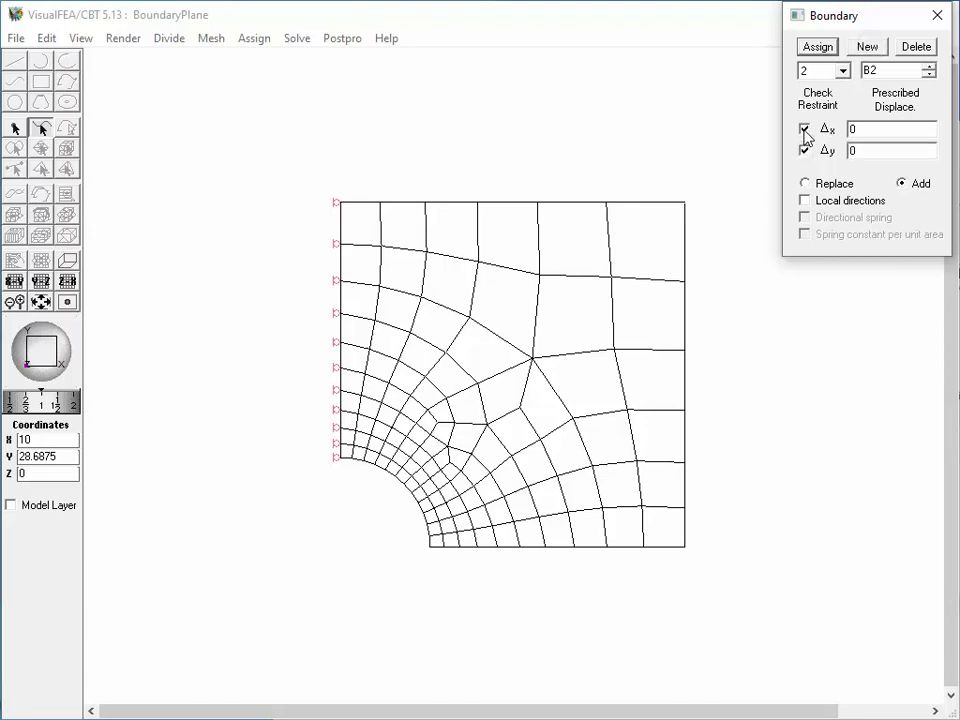
click(805, 129)
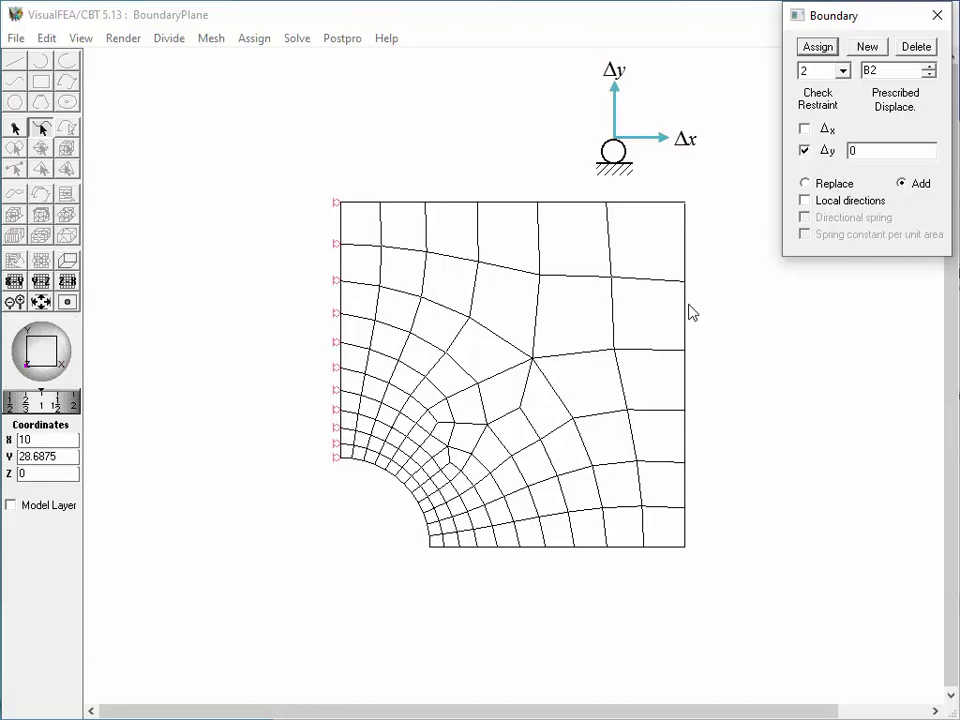
click(598, 548)
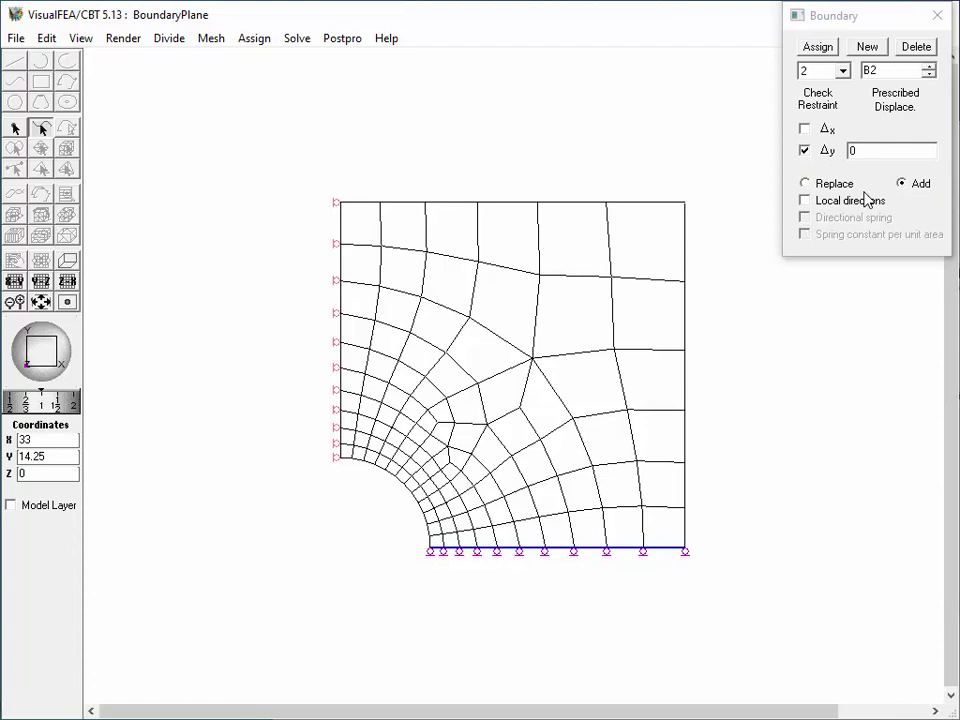
Try assigning boundary set 2 to the top edge in Replace mode, and undo that assignment.
click(805, 185)
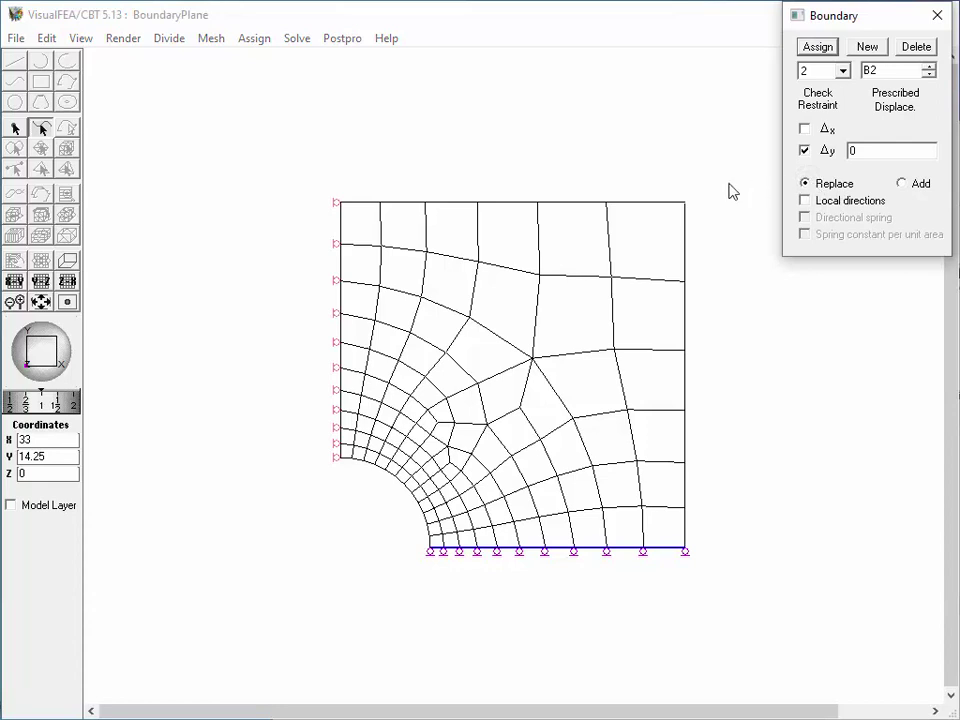
click(532, 204)
right_click(531, 206)
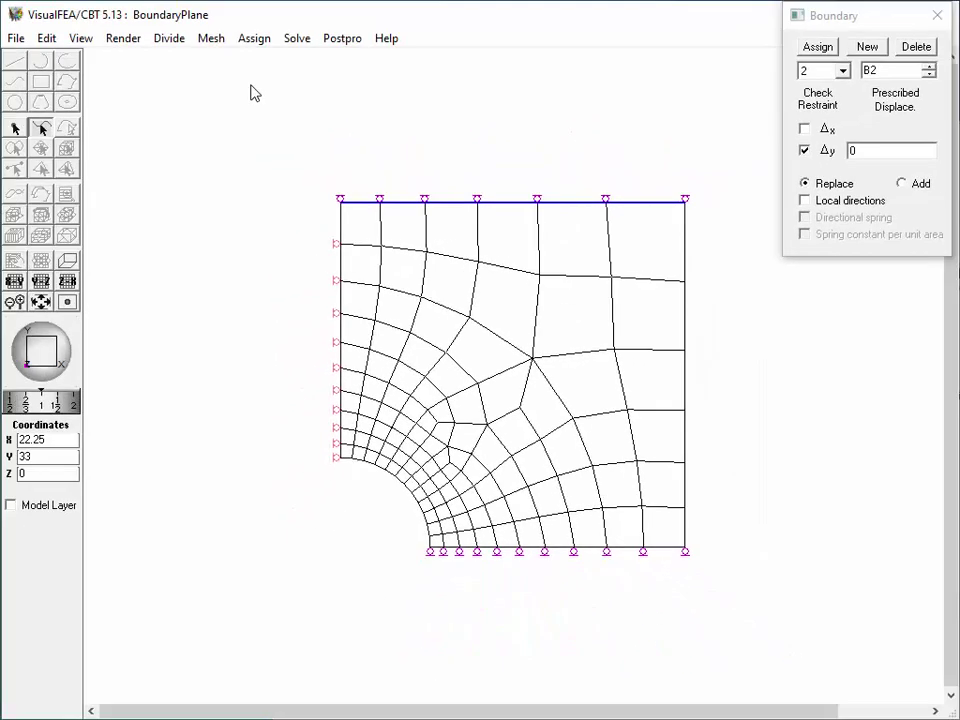
click(48, 40)
click(64, 60)
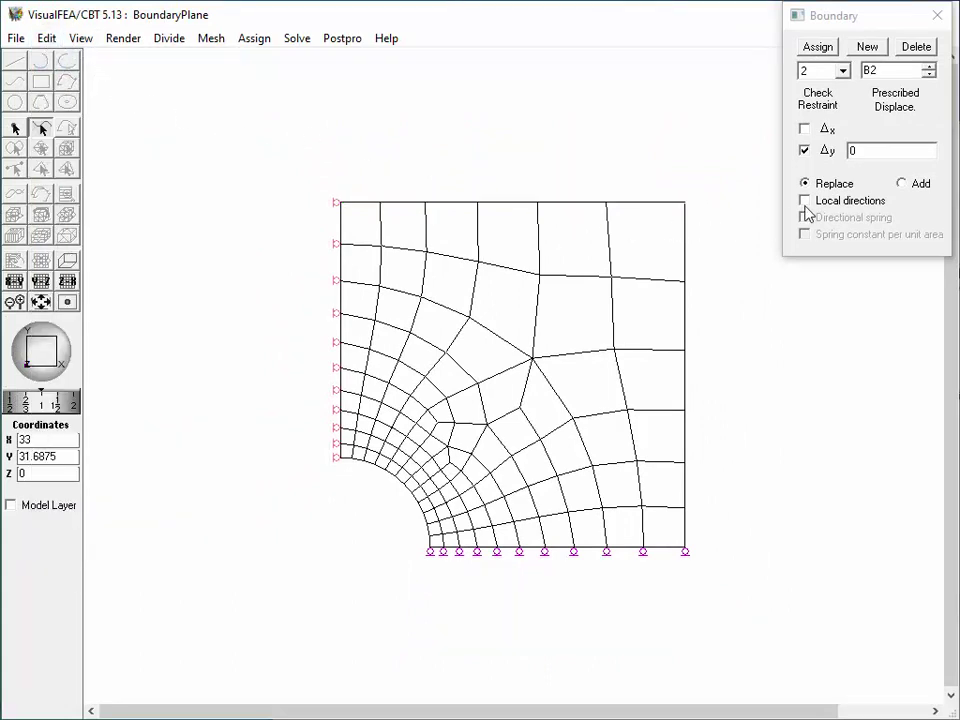
Assign boundary set 2 to the top edge in Add mode, and make boundary set 3 current.
click(901, 185)
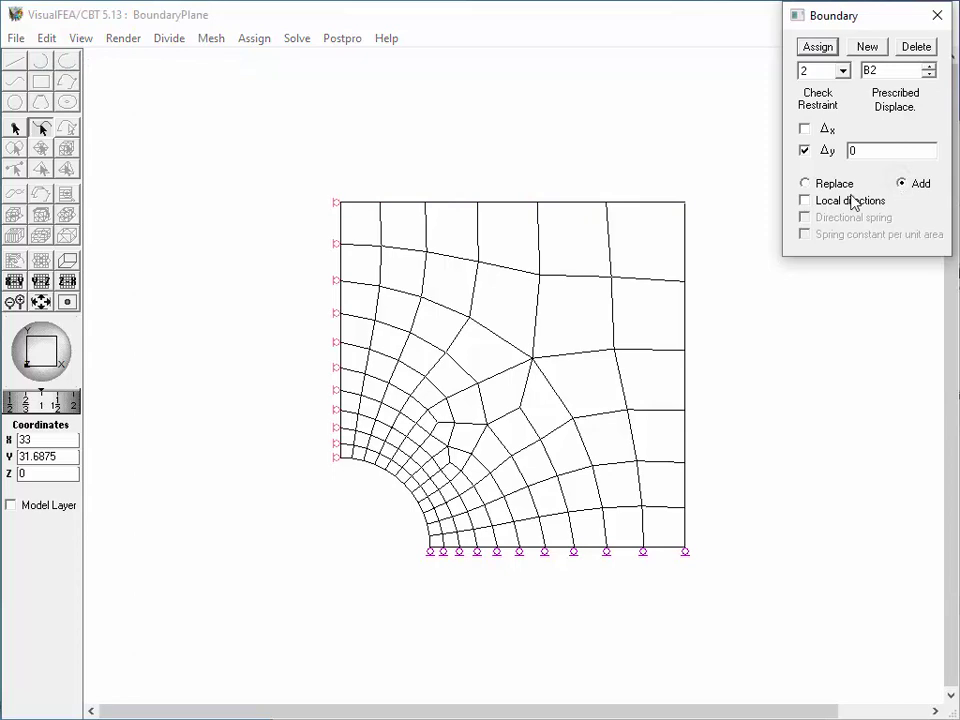
click(550, 203)
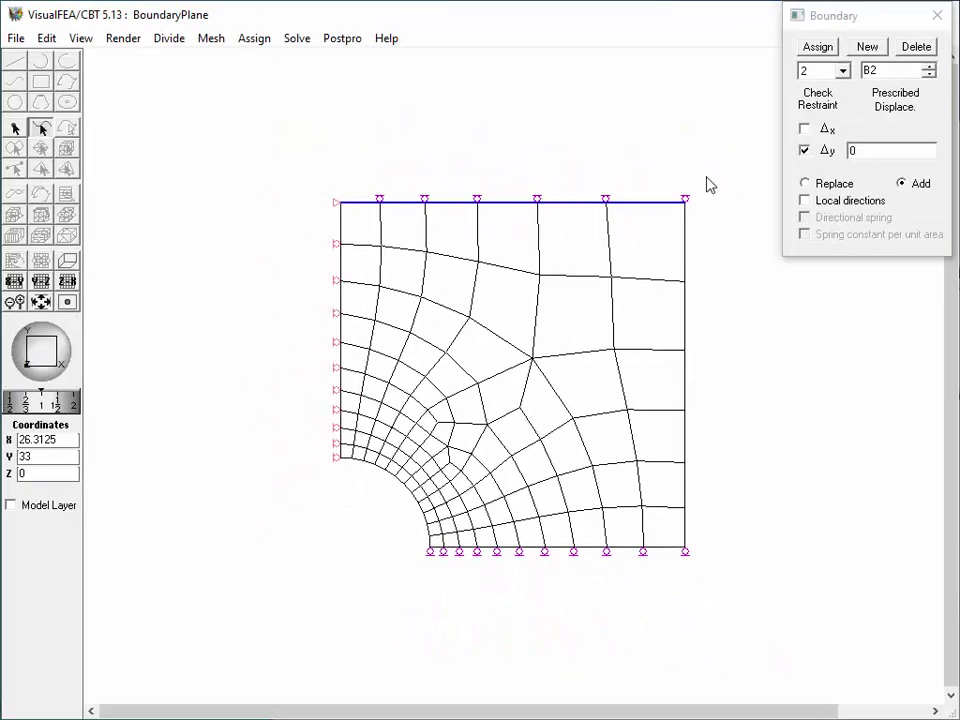
click(843, 70)
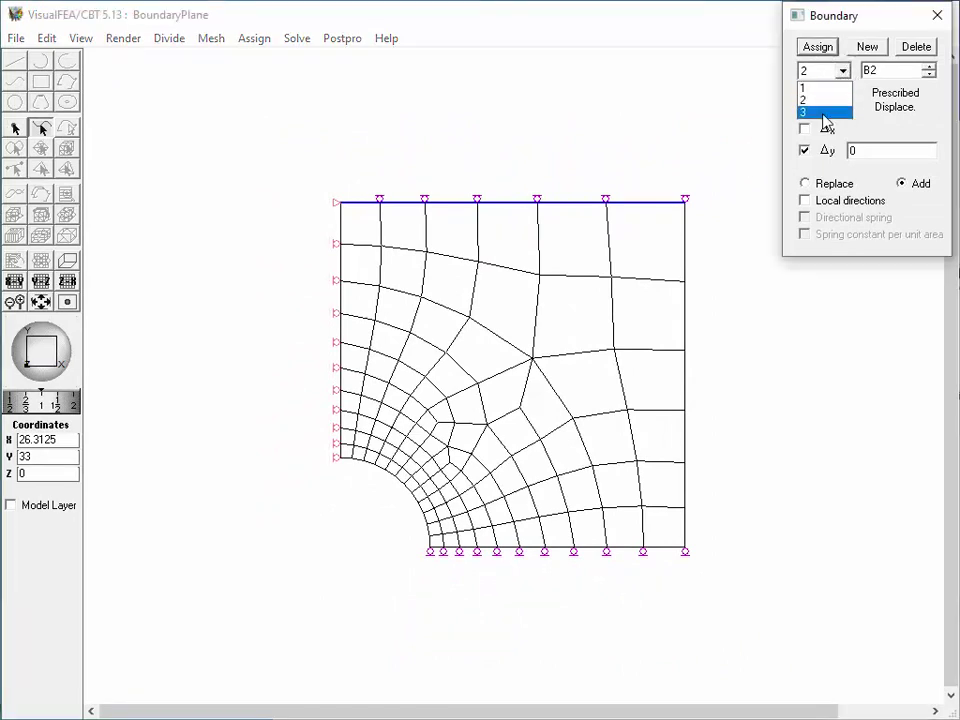
click(823, 113)
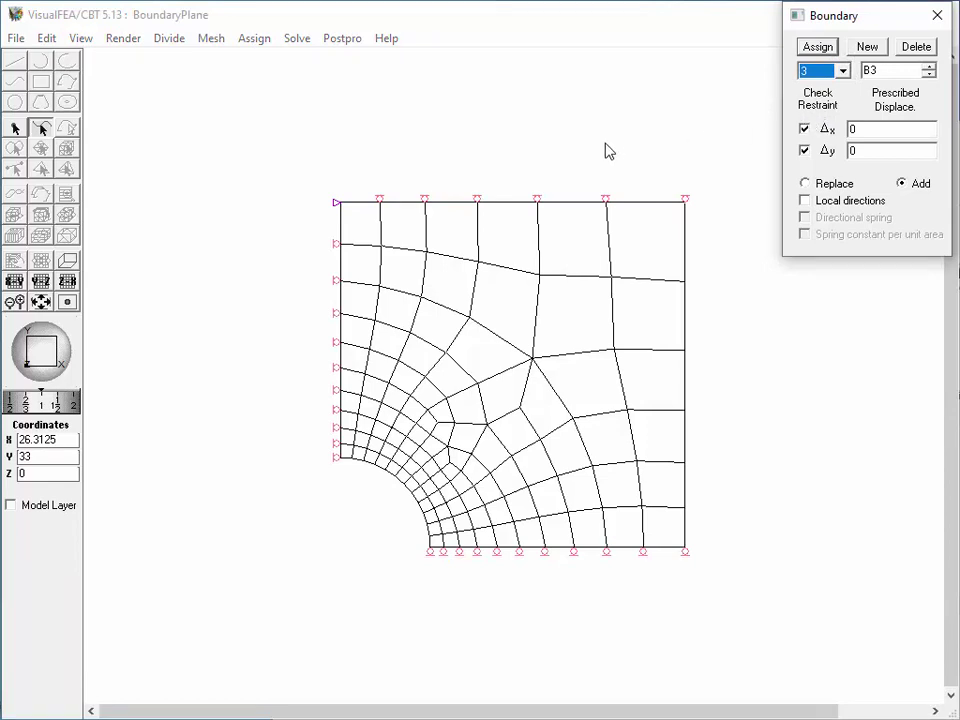
Delete the restraints from the top edge, and remove the remaining restraint from the plate's upper-left corner node.
click(512, 204)
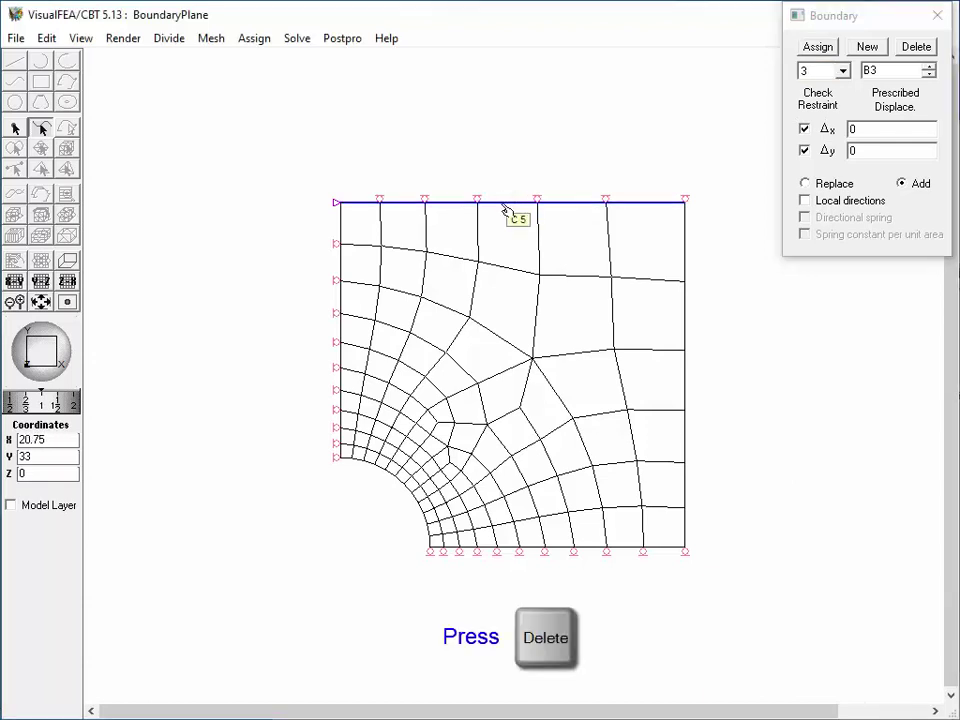
key(Delete)
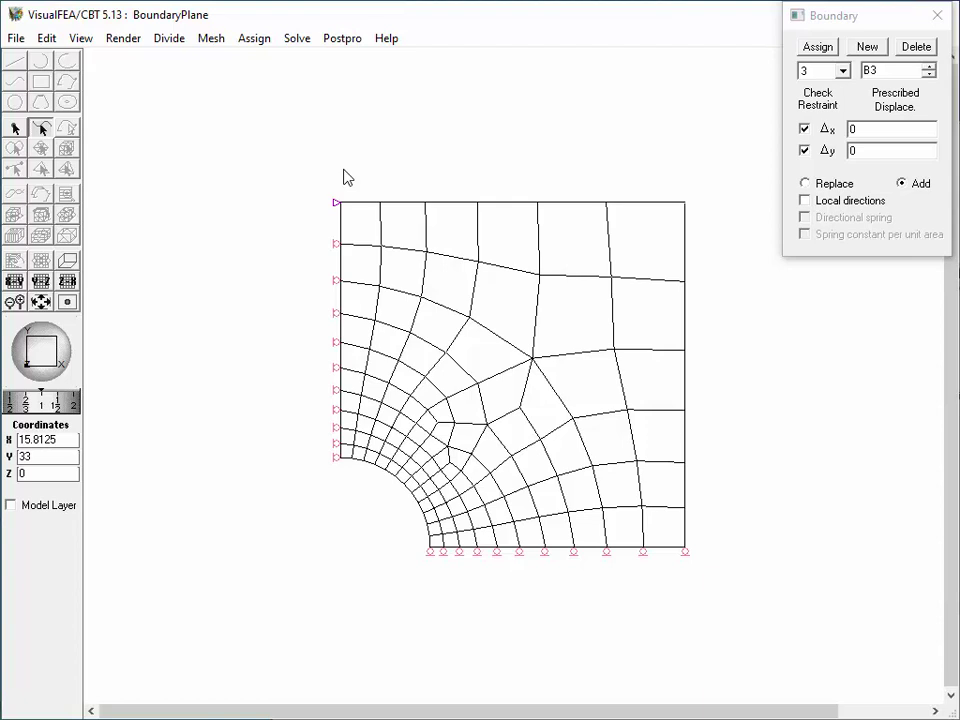
click(15, 129)
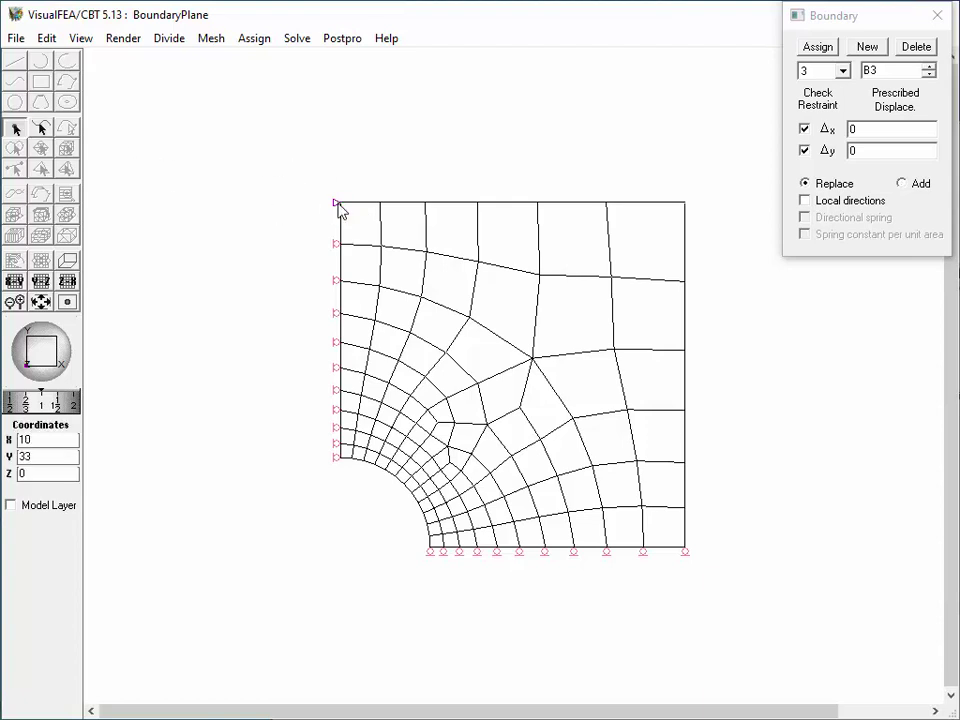
click(340, 205)
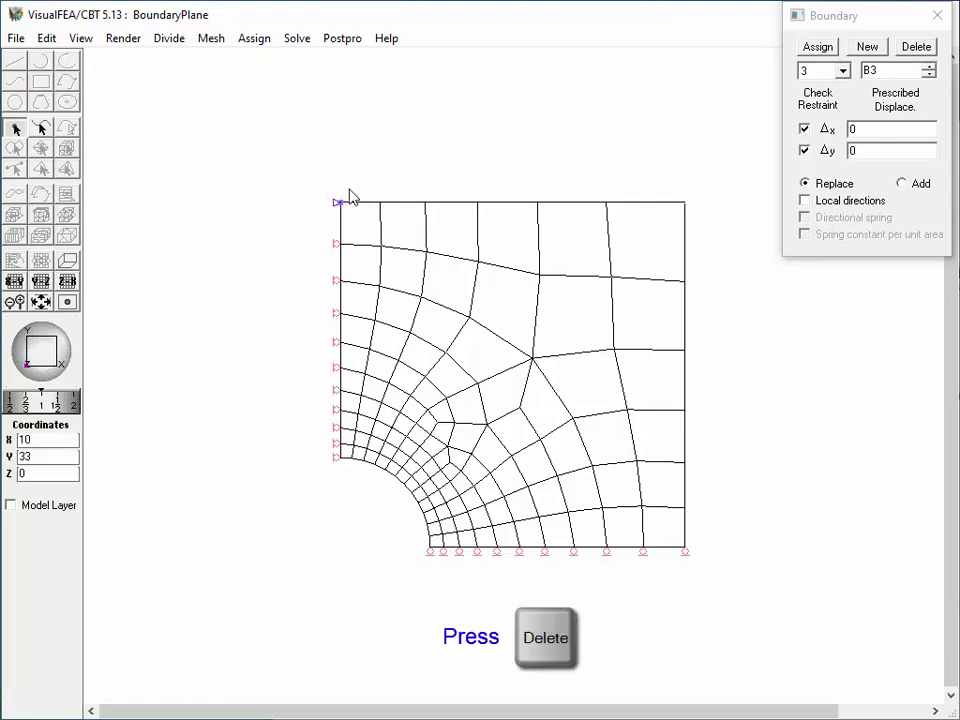
key(Delete)
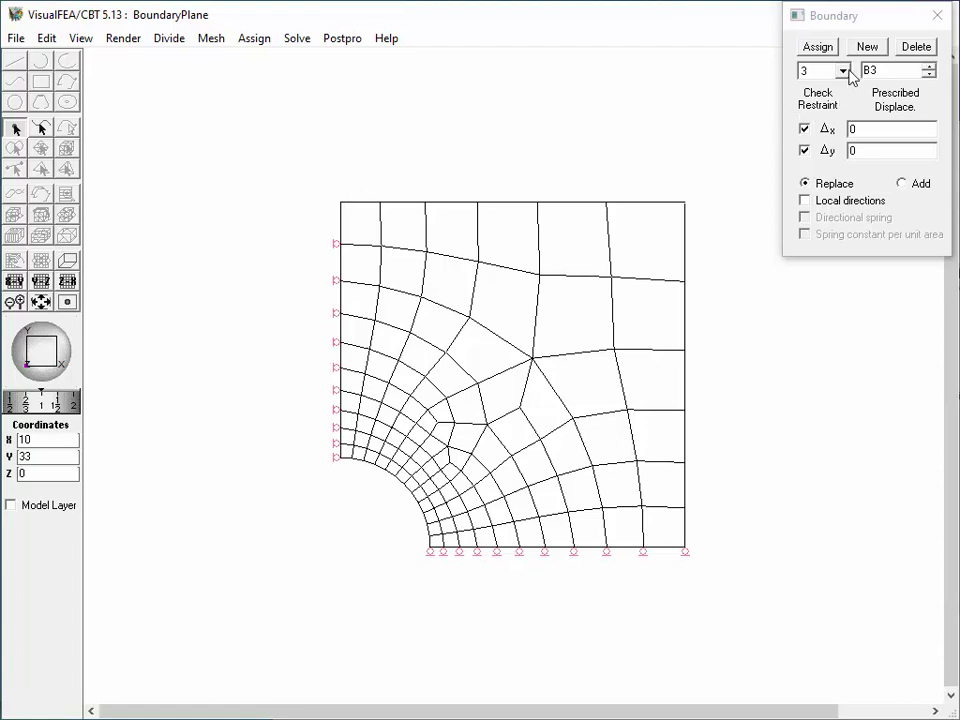
Assign boundary set 1, restraining only Δx, to the plate's upper-left corner node.
click(842, 71)
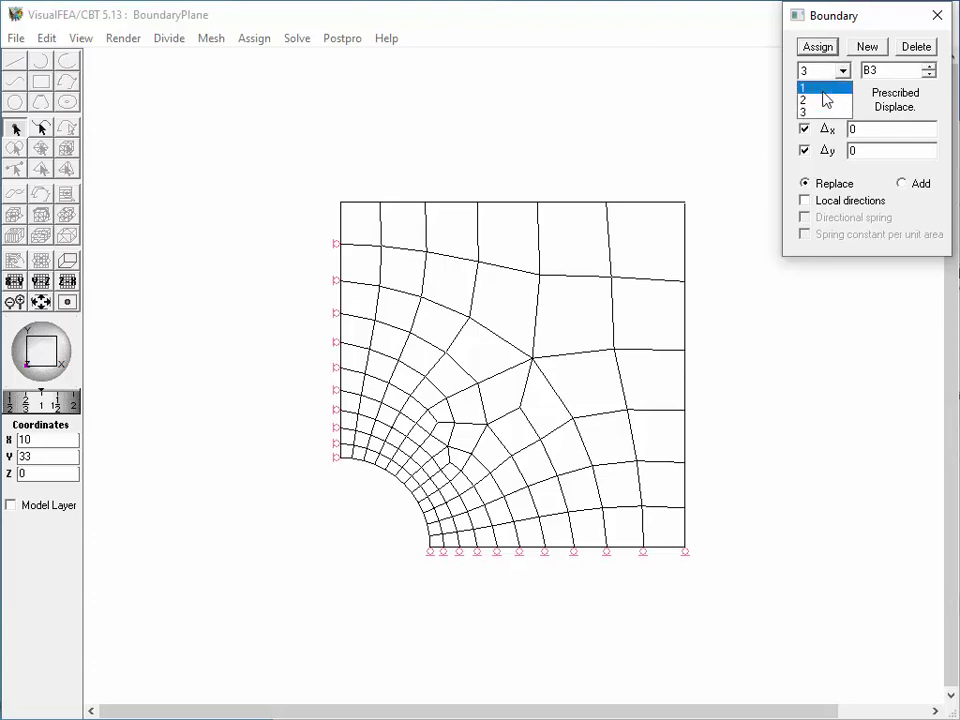
click(823, 89)
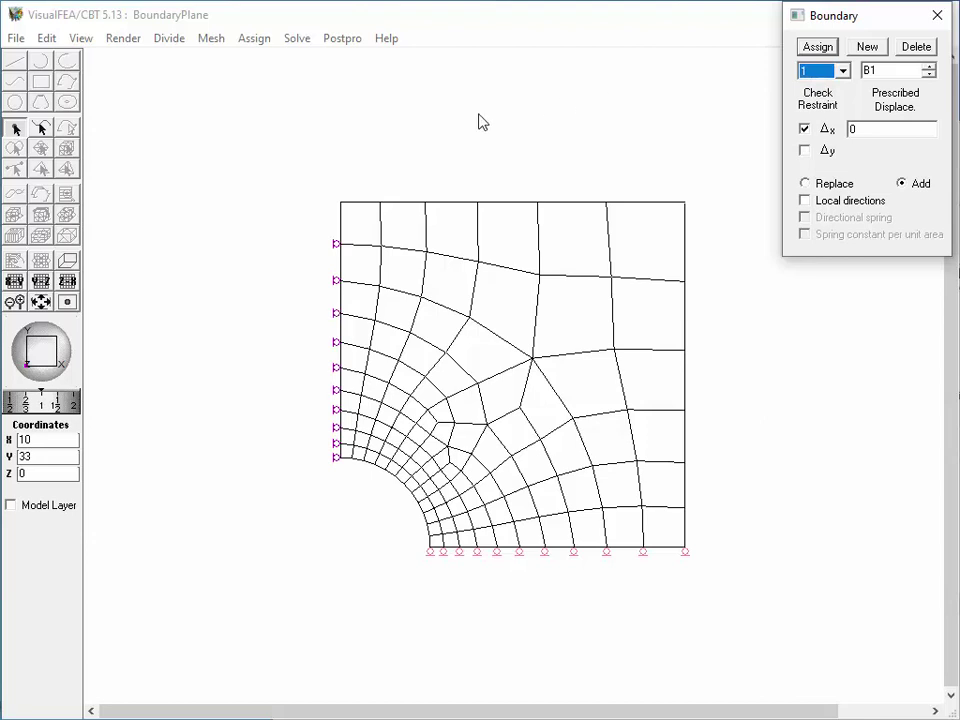
click(342, 205)
click(342, 206)
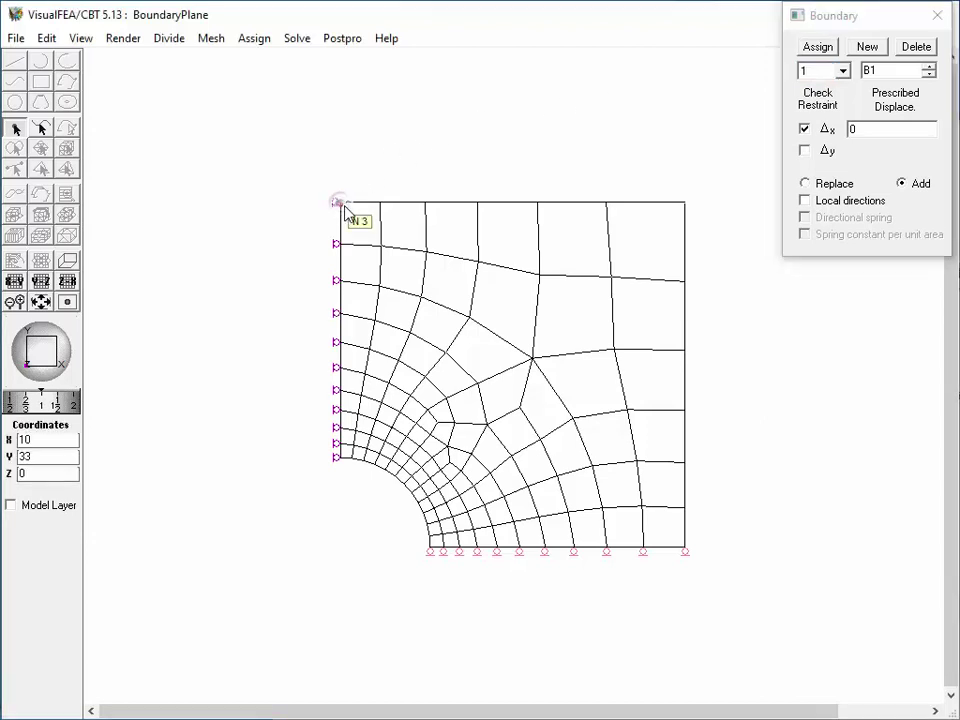
Assign boundary set 3, restraining Δx and Δy at 0, to the three rightmost nodes of the plate's top edge.
click(843, 72)
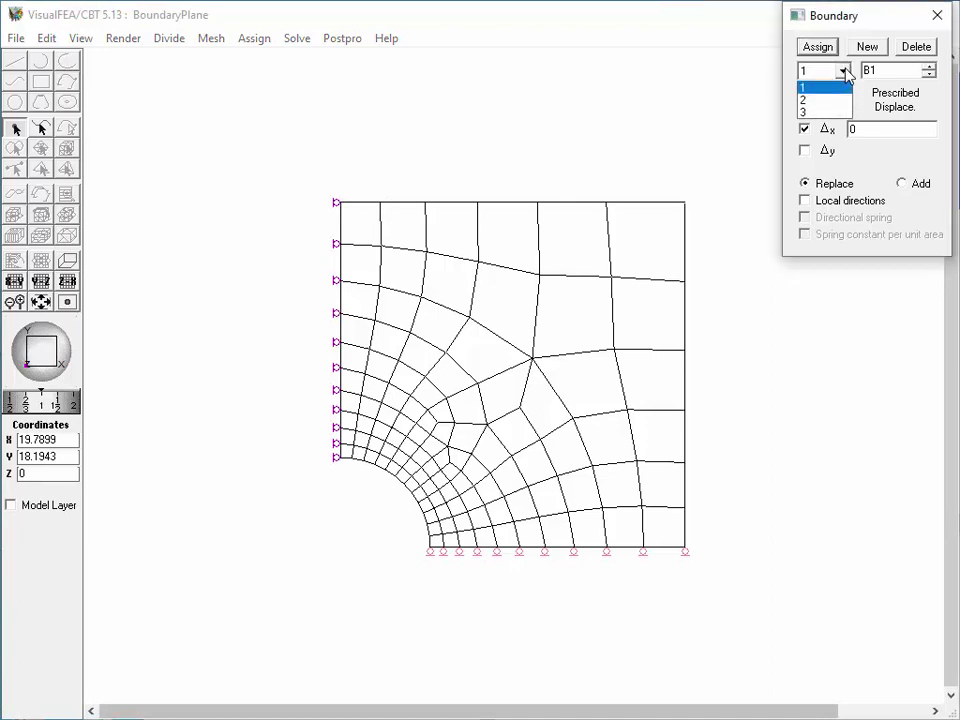
click(825, 115)
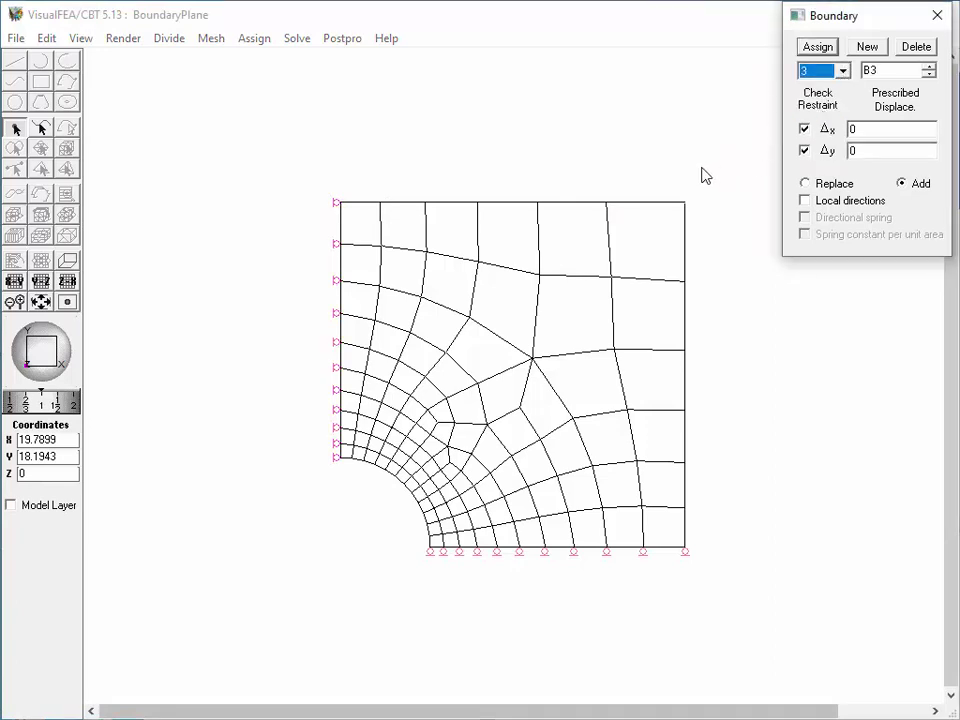
drag(525, 190, 718, 221)
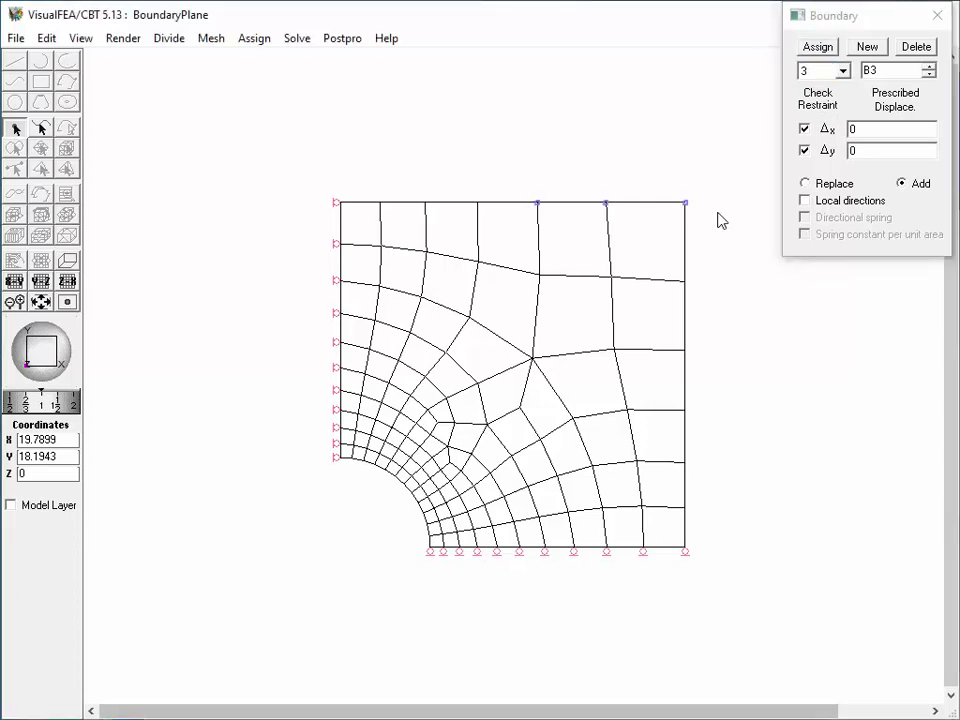
click(824, 47)
click(726, 153)
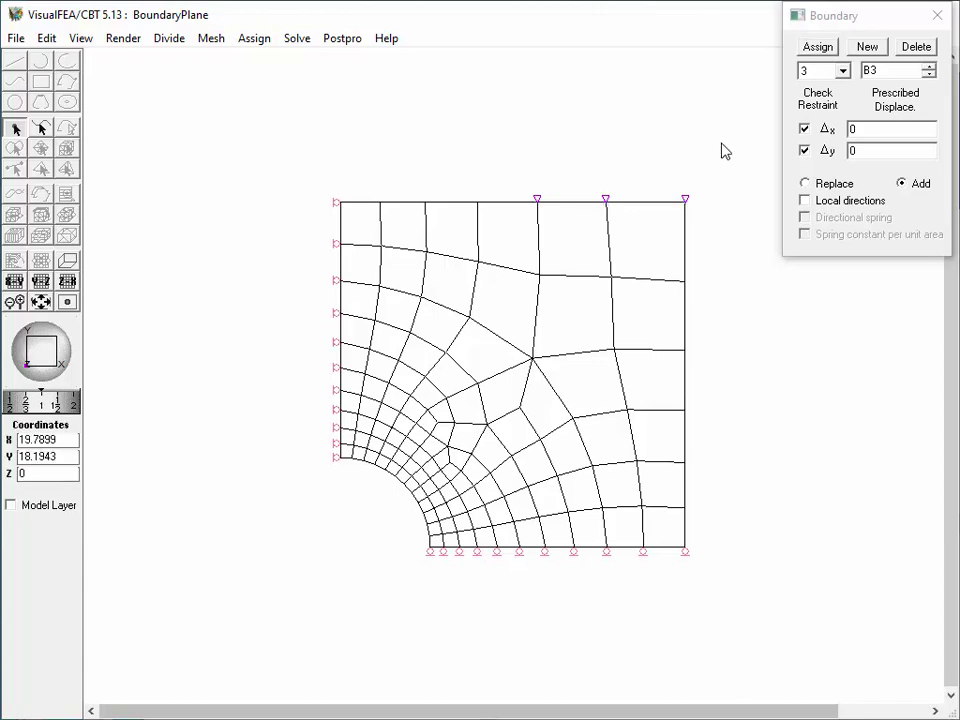
Mark the boundary conditions by constrained DOF and enlarge the marks twice.
click(249, 41)
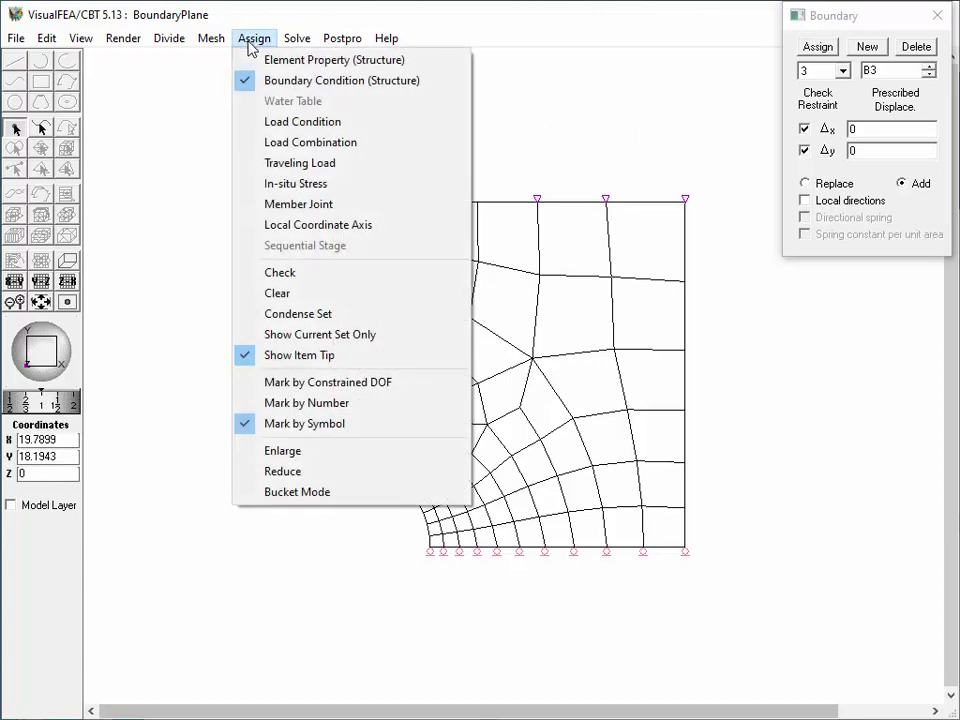
click(266, 386)
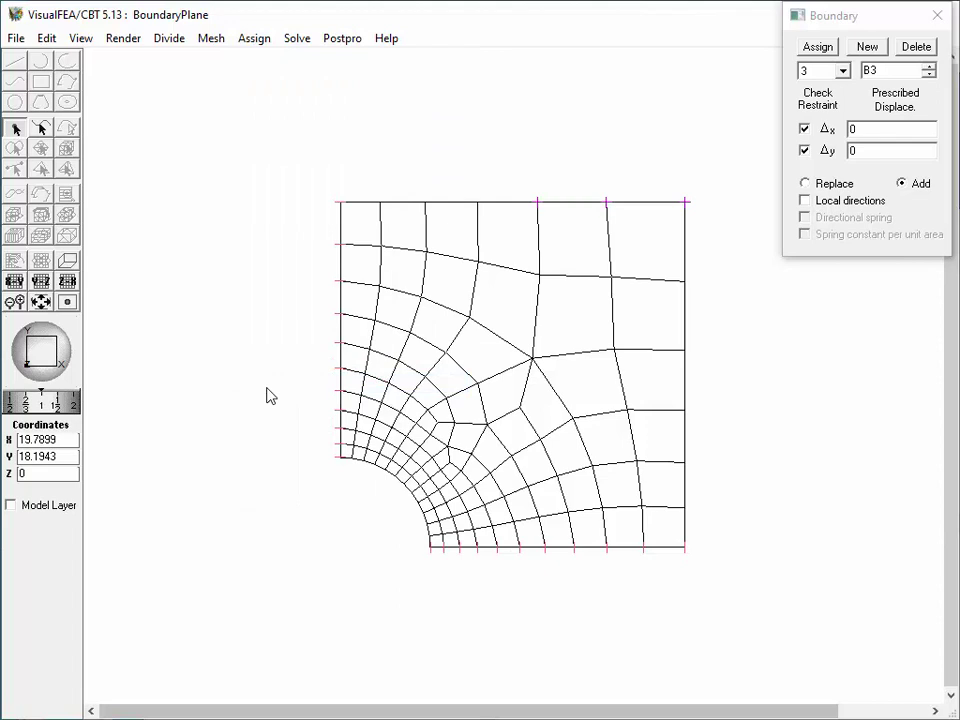
click(256, 39)
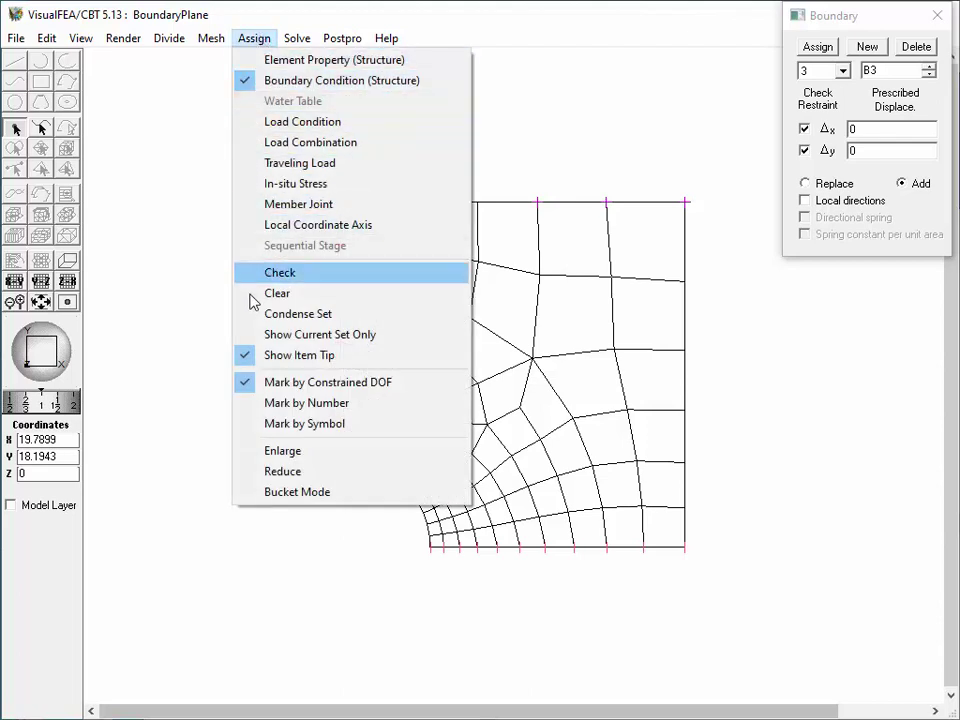
click(260, 451)
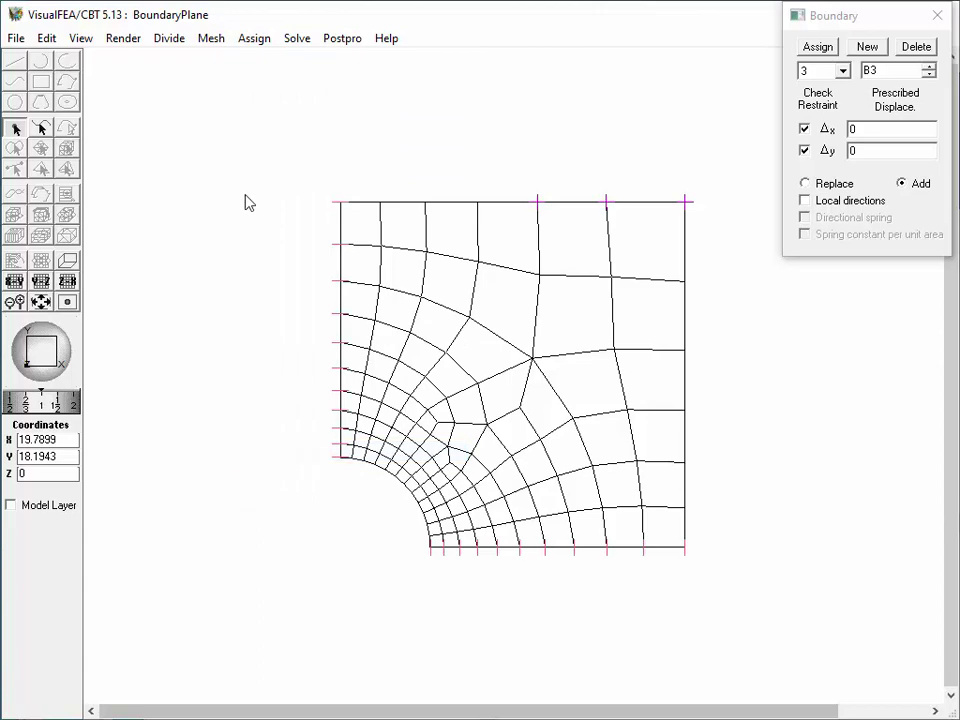
click(257, 39)
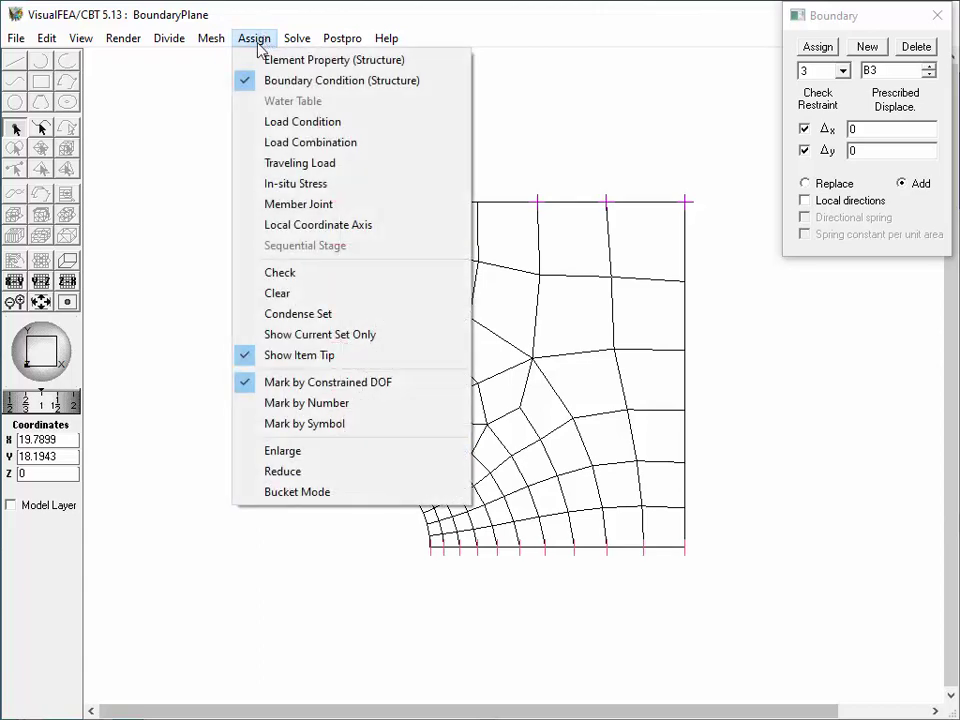
click(263, 453)
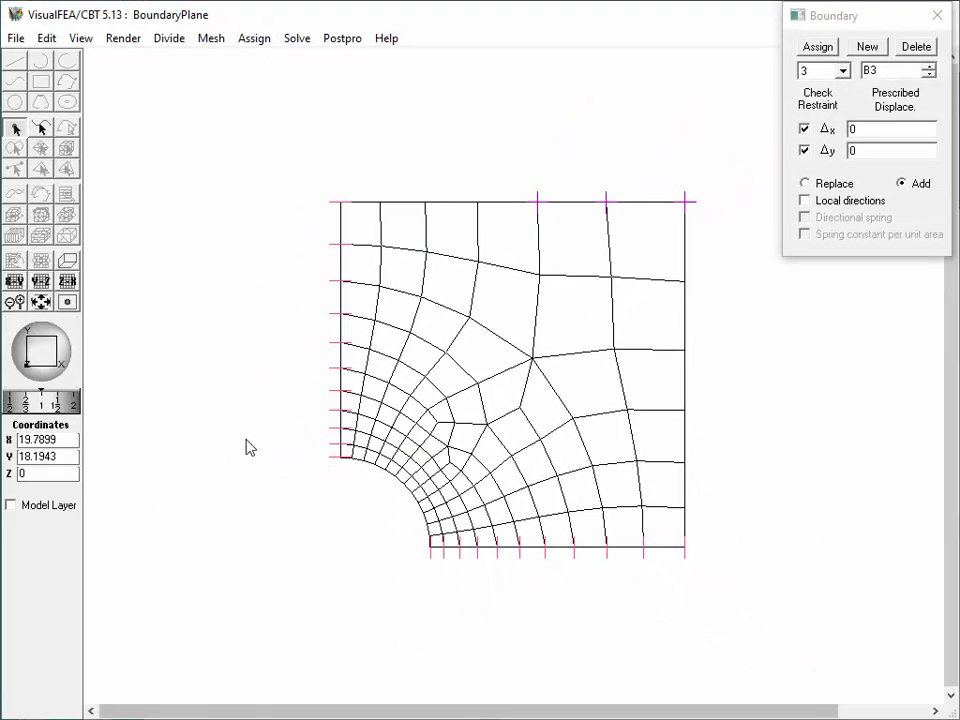
Mark the boundary conditions by set number, and switch the marking back to symbols.
click(254, 39)
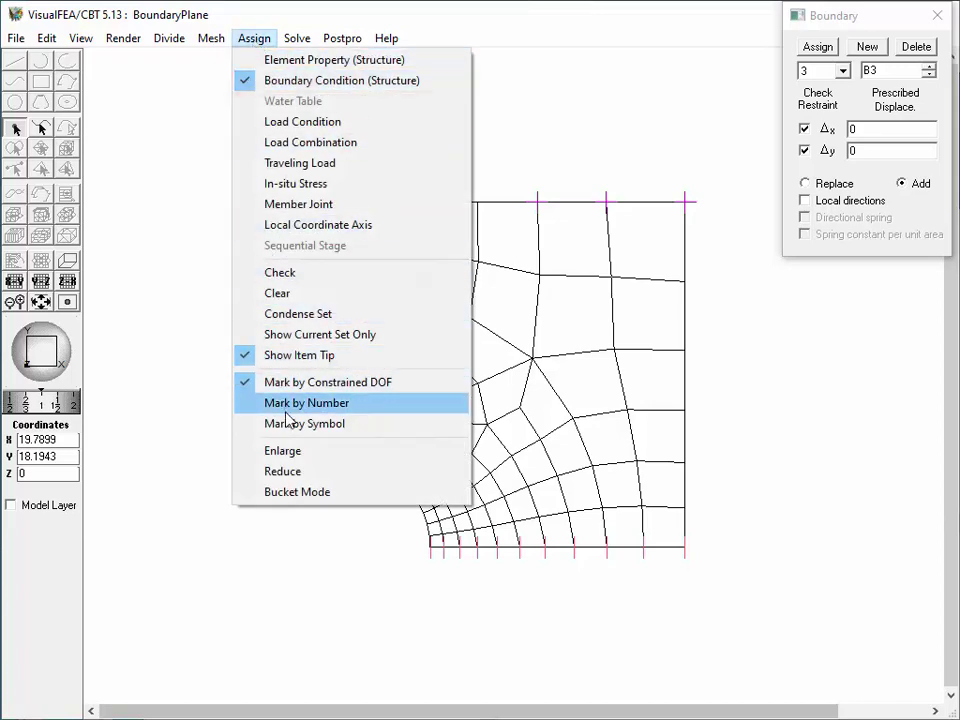
click(287, 410)
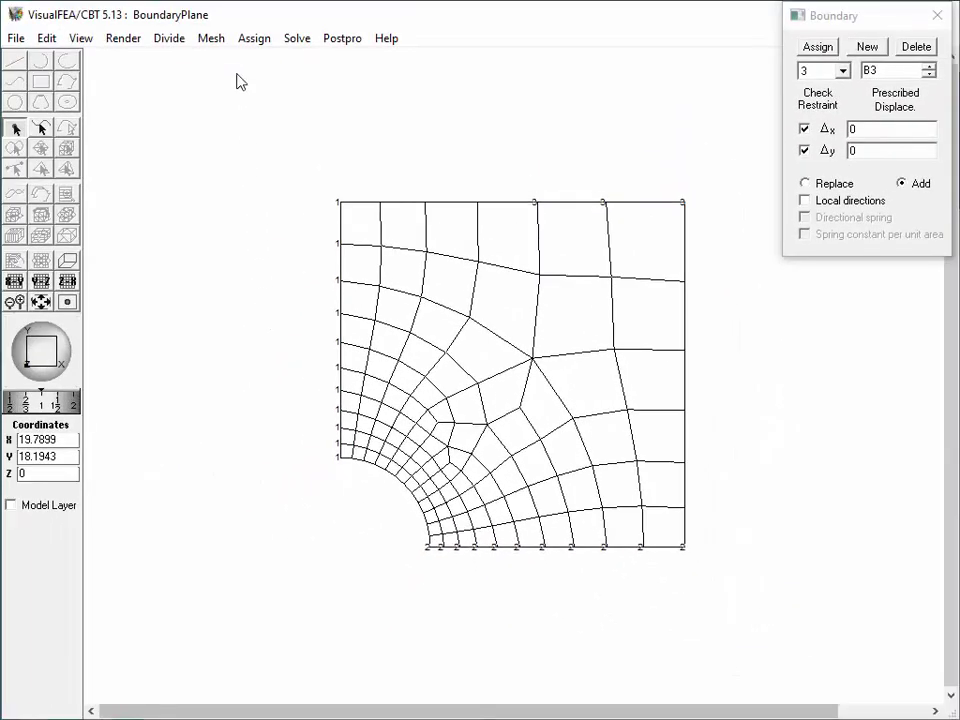
click(254, 38)
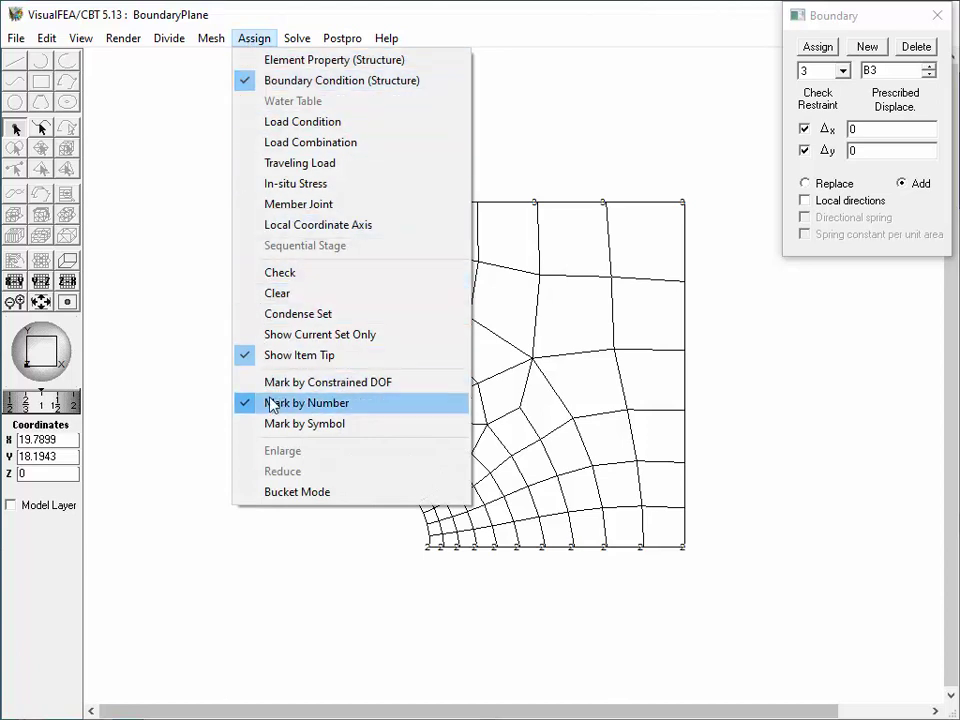
click(274, 430)
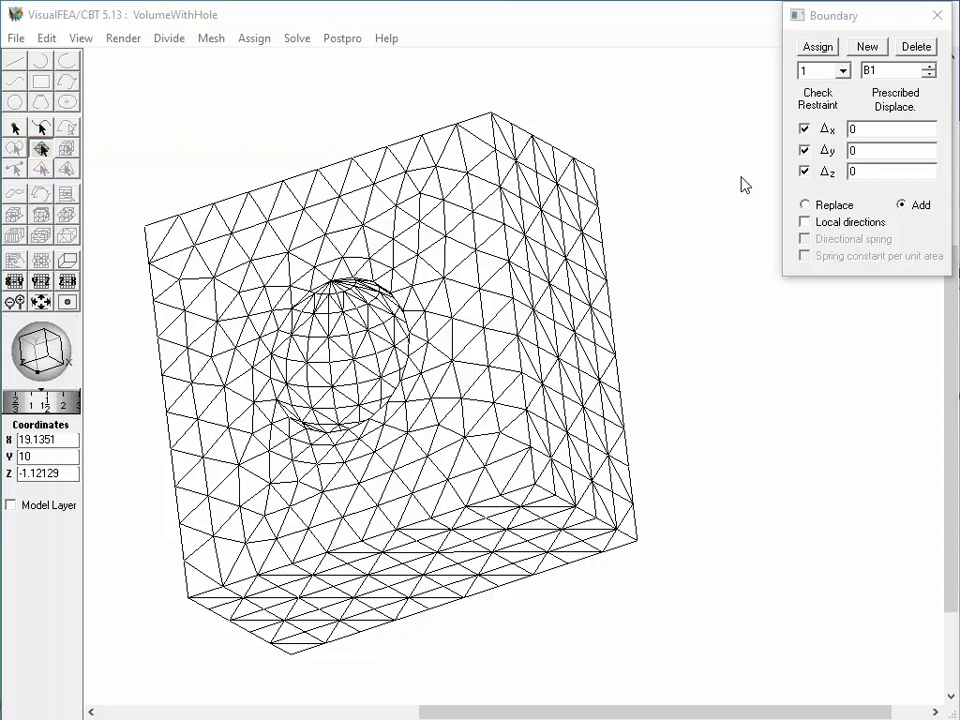
Restrain only Δx at 0 in boundary set 1 and assign it to the block's side face at X = 30.
click(806, 172)
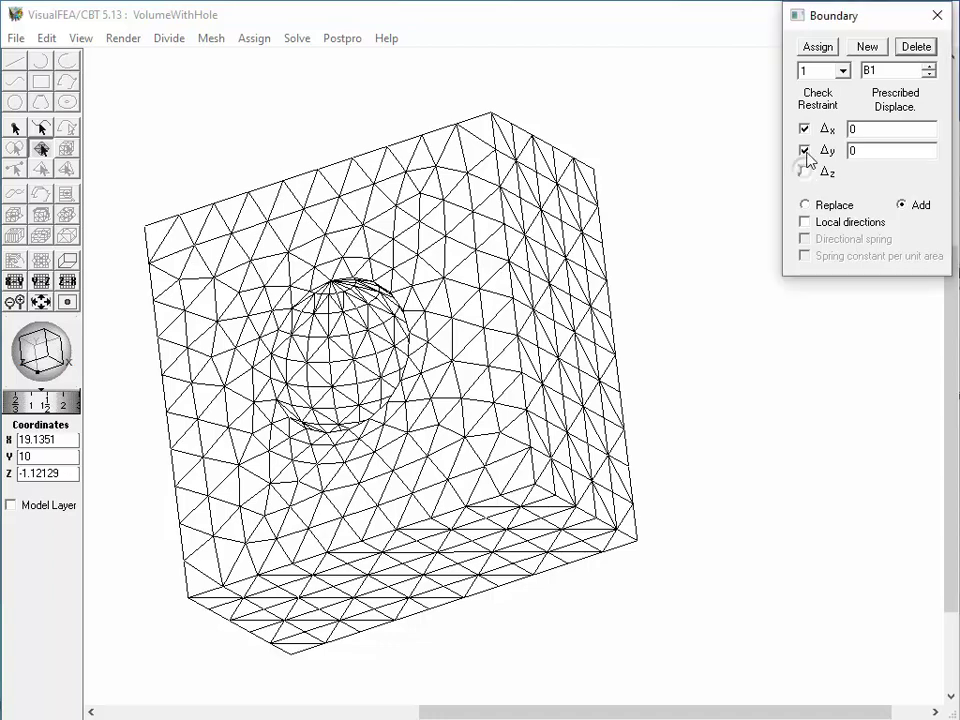
click(806, 150)
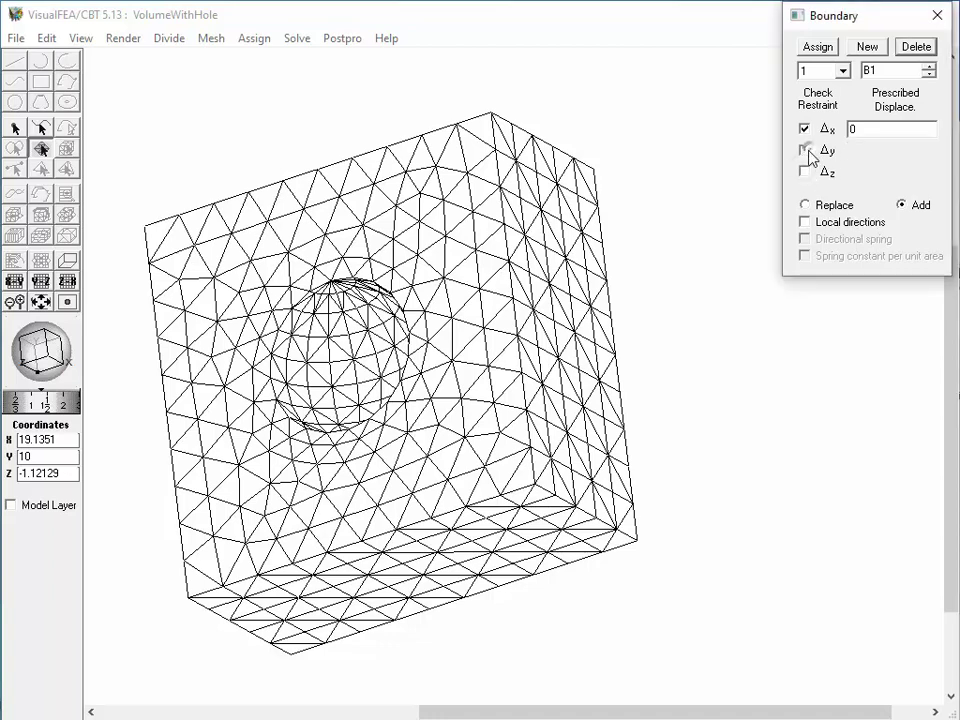
click(563, 261)
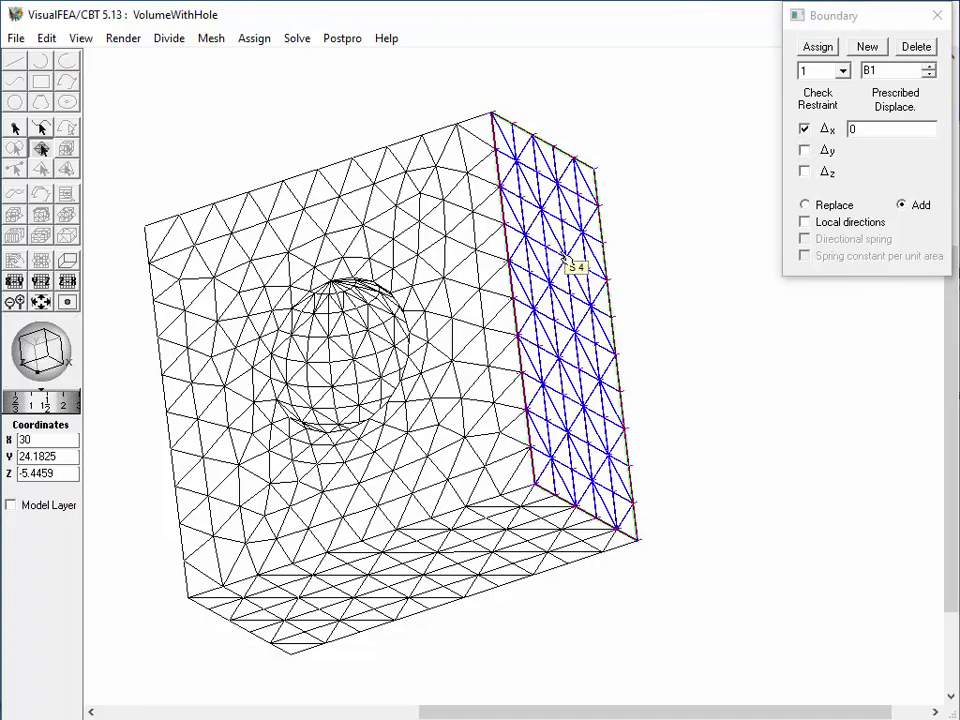
click(643, 270)
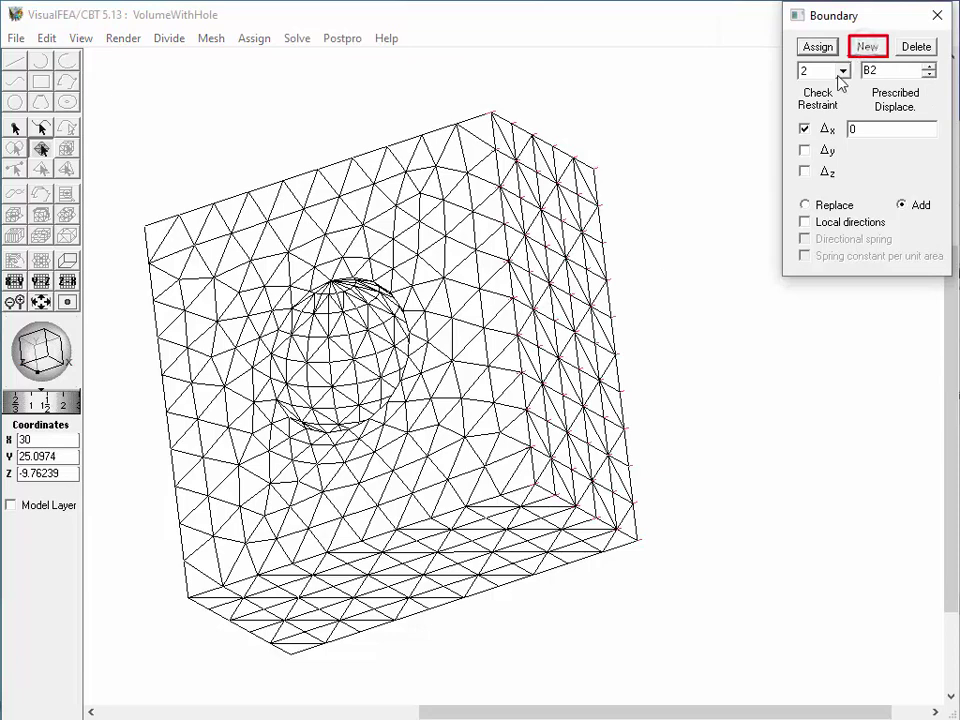
Set boundary set 2 to restrain only Δy at 0 and assign it to the block's bottom face.
click(806, 130)
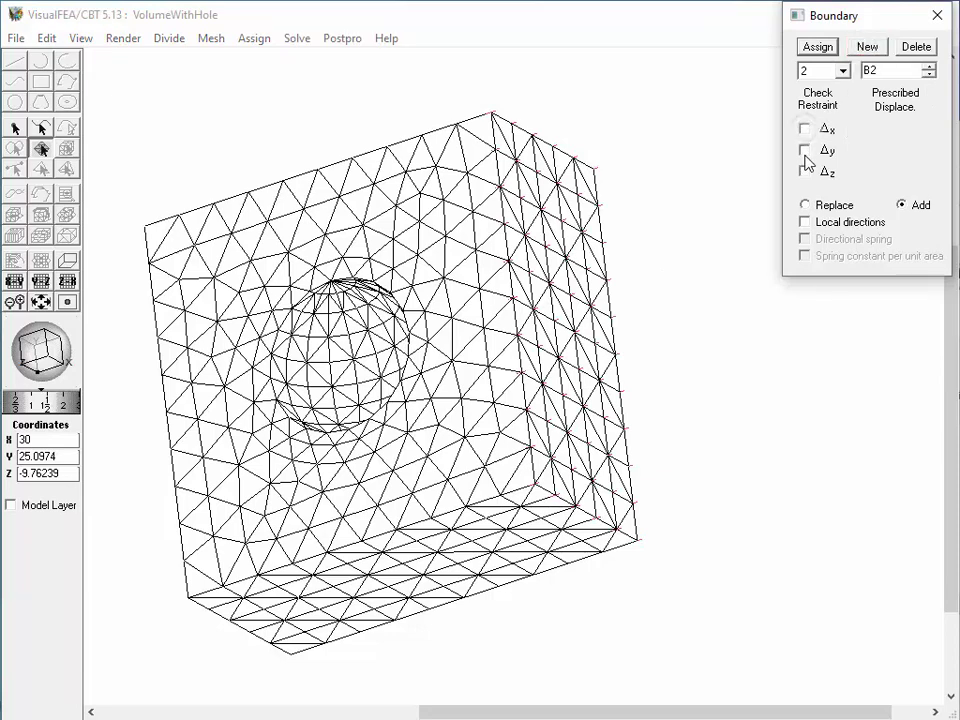
click(804, 150)
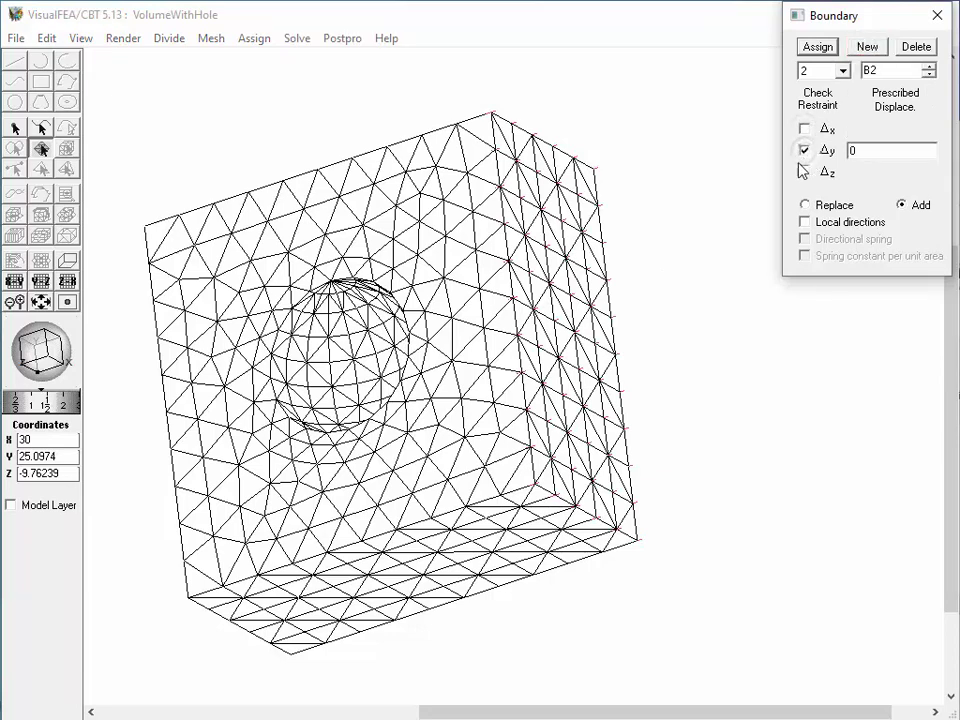
click(509, 552)
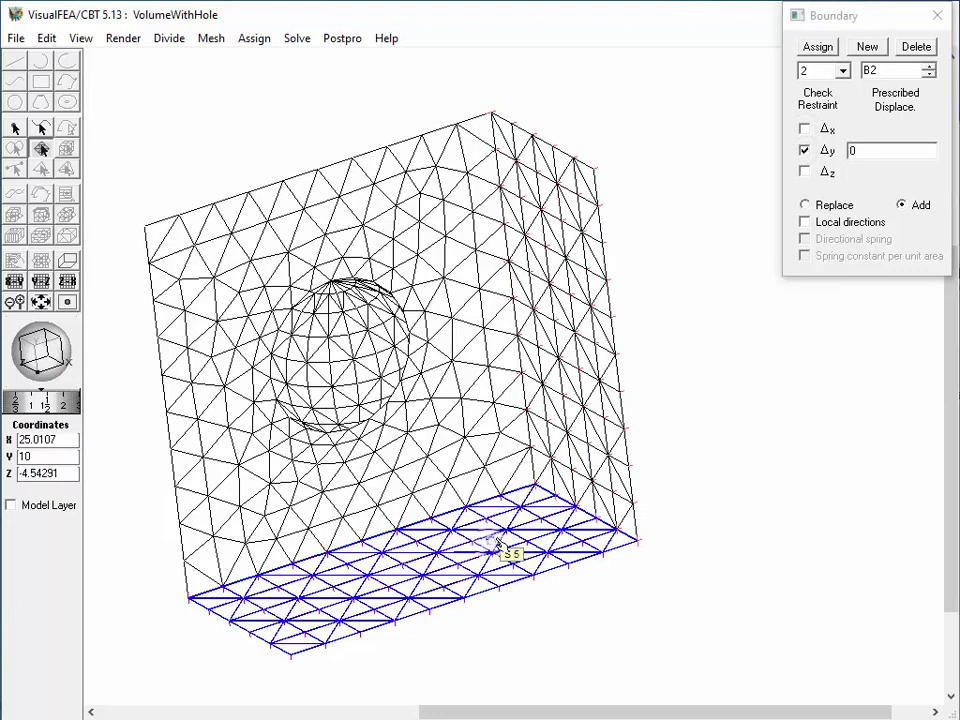
right_click(666, 463)
Enlarge the block's boundary marks twice, and make boundary set 3 current to highlight its nodes.
click(253, 39)
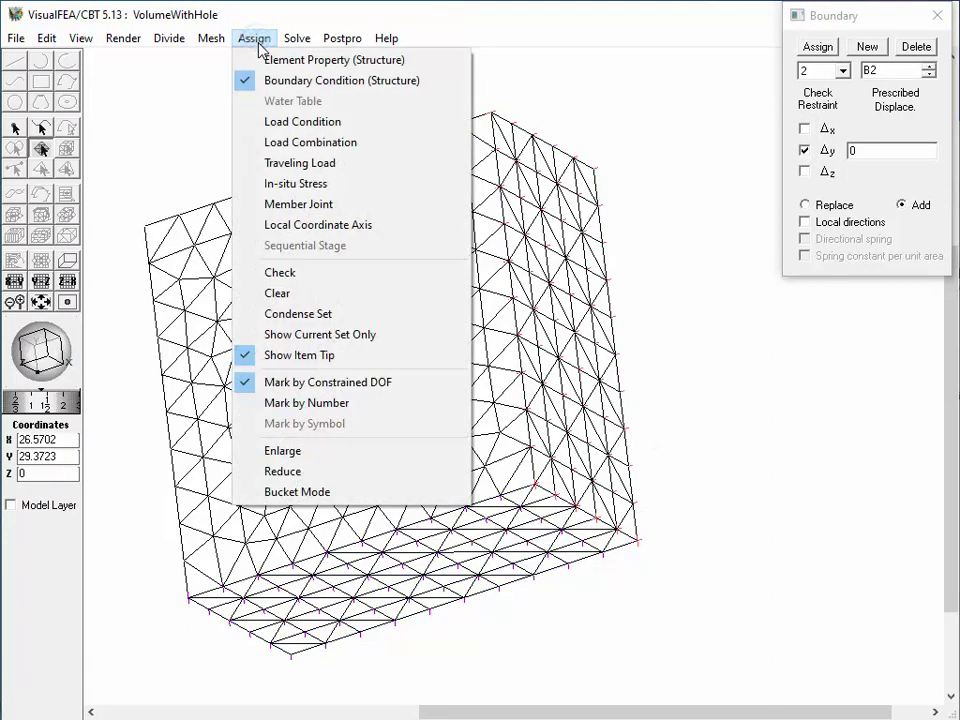
click(282, 452)
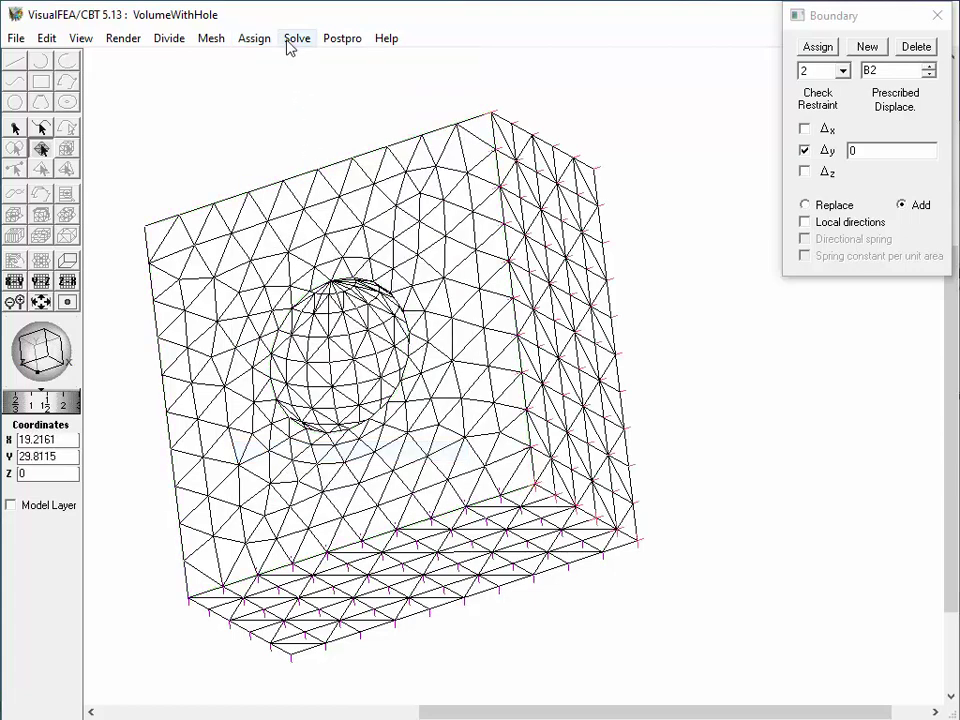
click(262, 40)
click(304, 451)
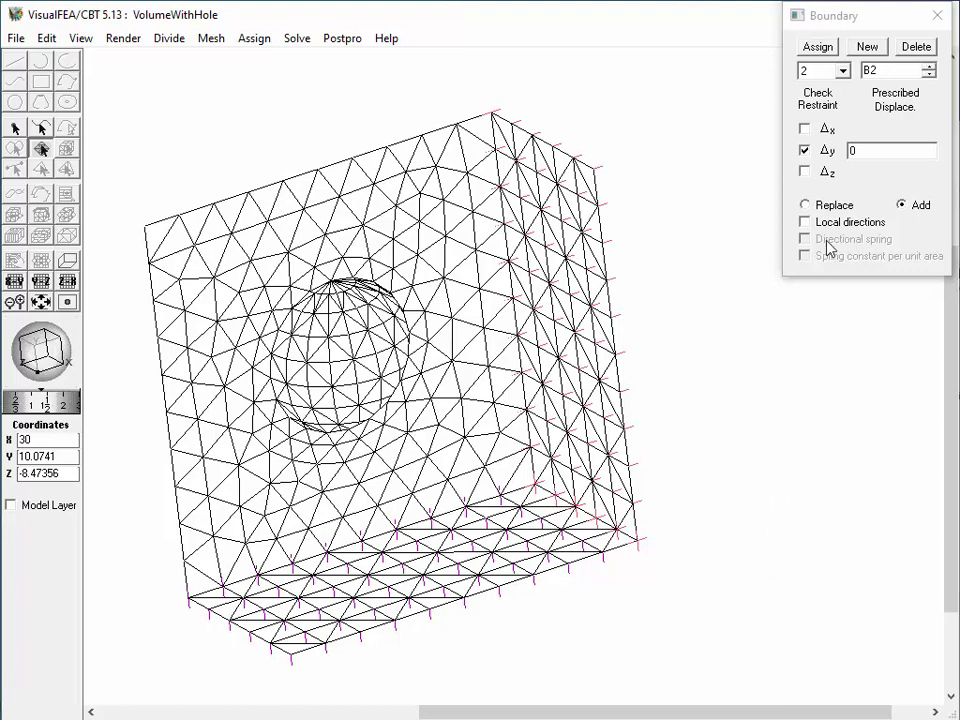
click(843, 70)
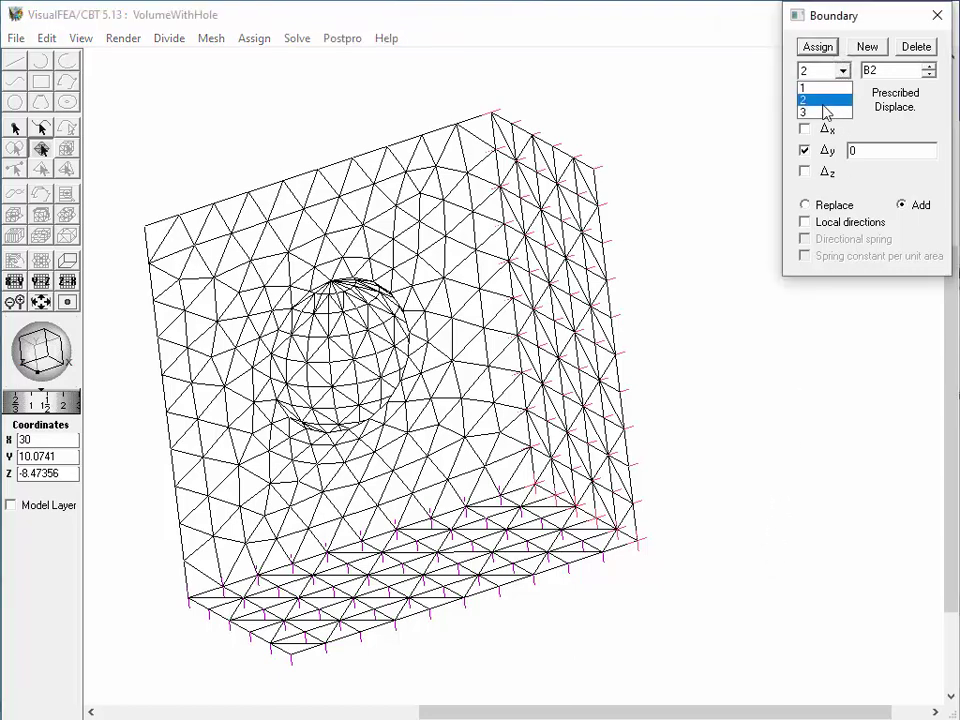
click(821, 112)
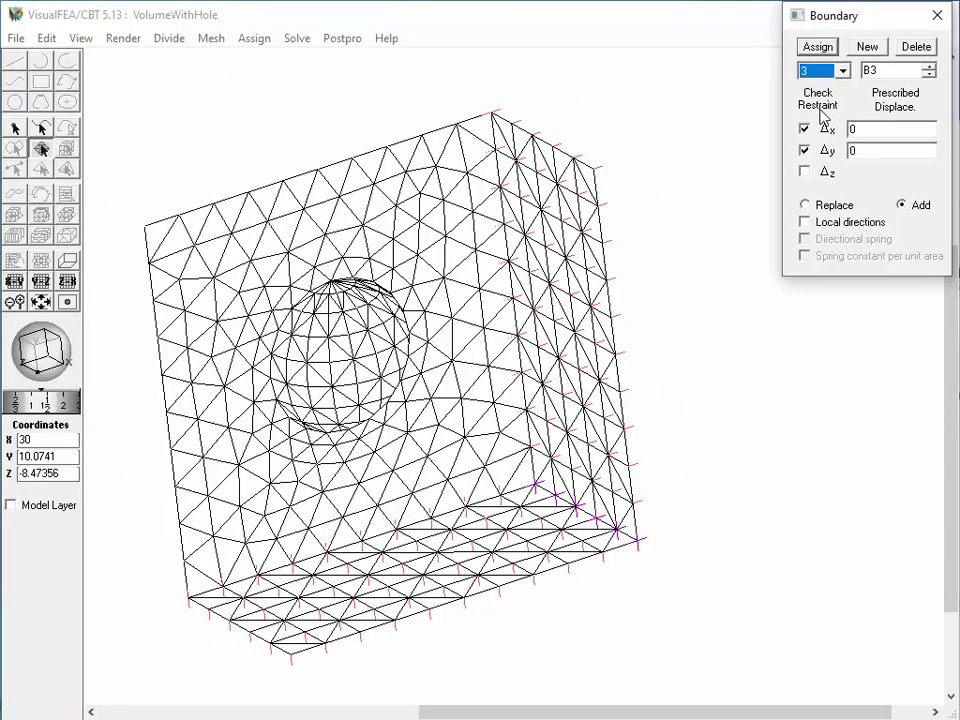
Create boundary set 4 with only Δz restrained at 0 and assign it to the block face with the spherical hole.
click(868, 48)
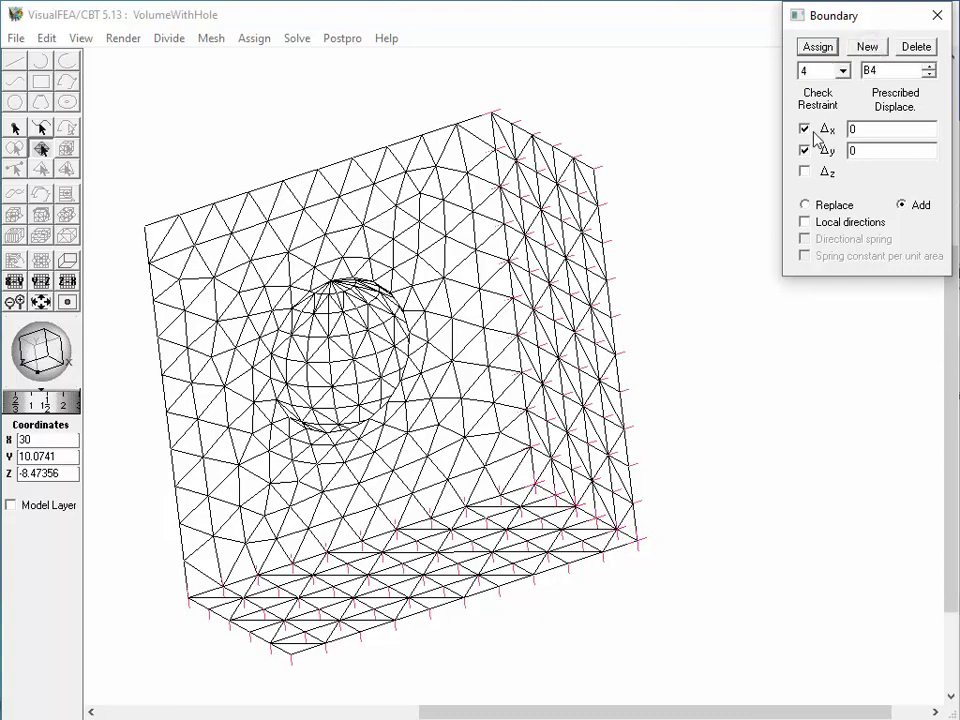
click(804, 129)
click(804, 150)
click(804, 171)
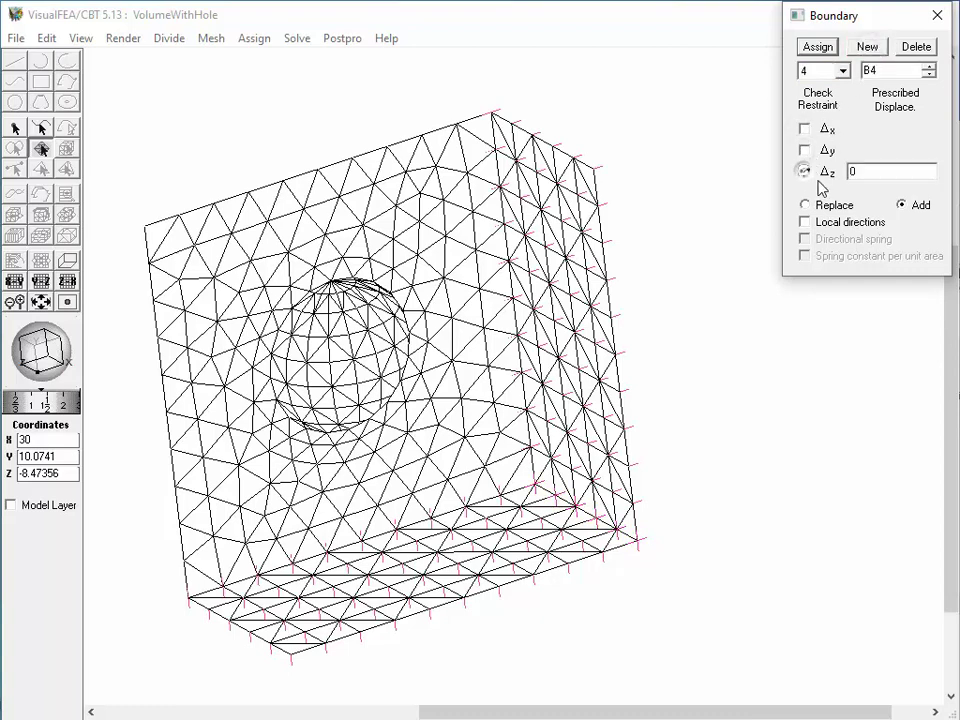
click(464, 338)
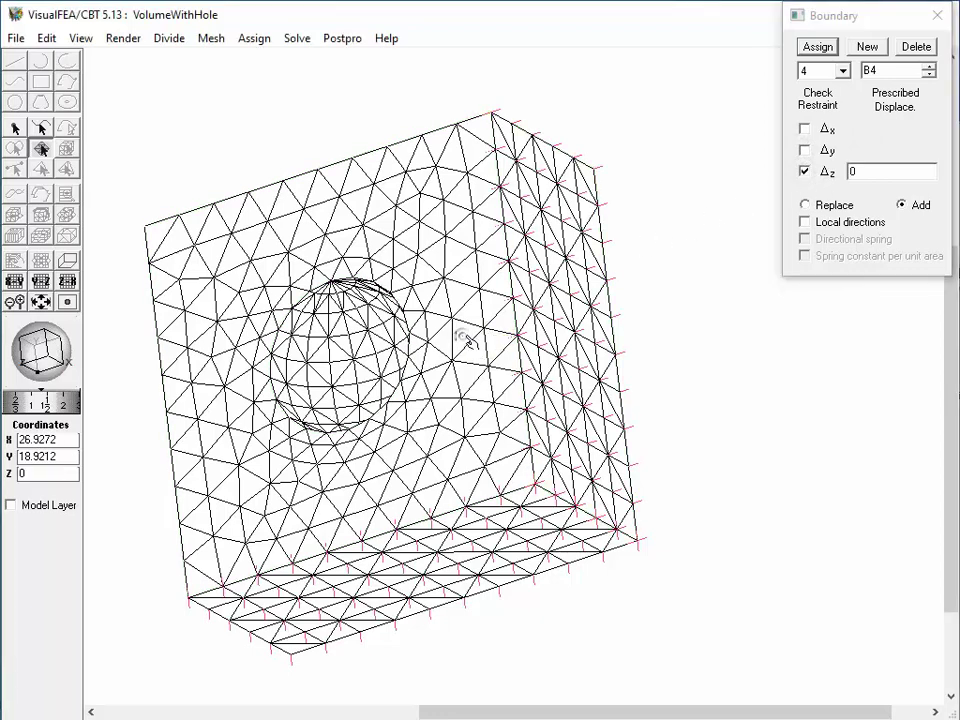
click(668, 342)
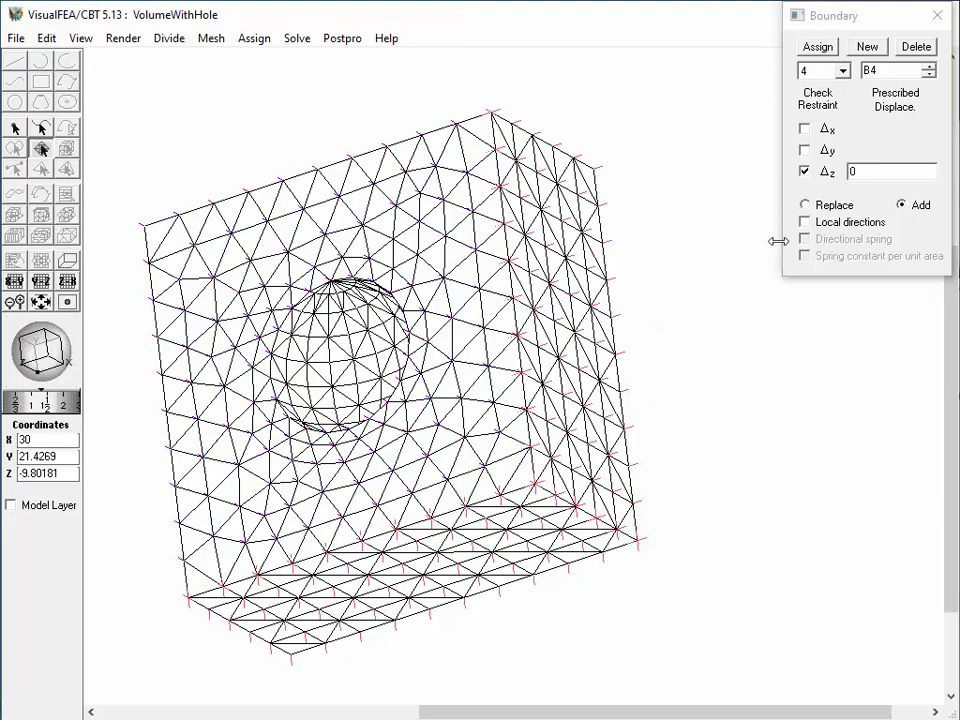
Make boundary set 5 current to examine which nodes of the block it covers.
click(843, 71)
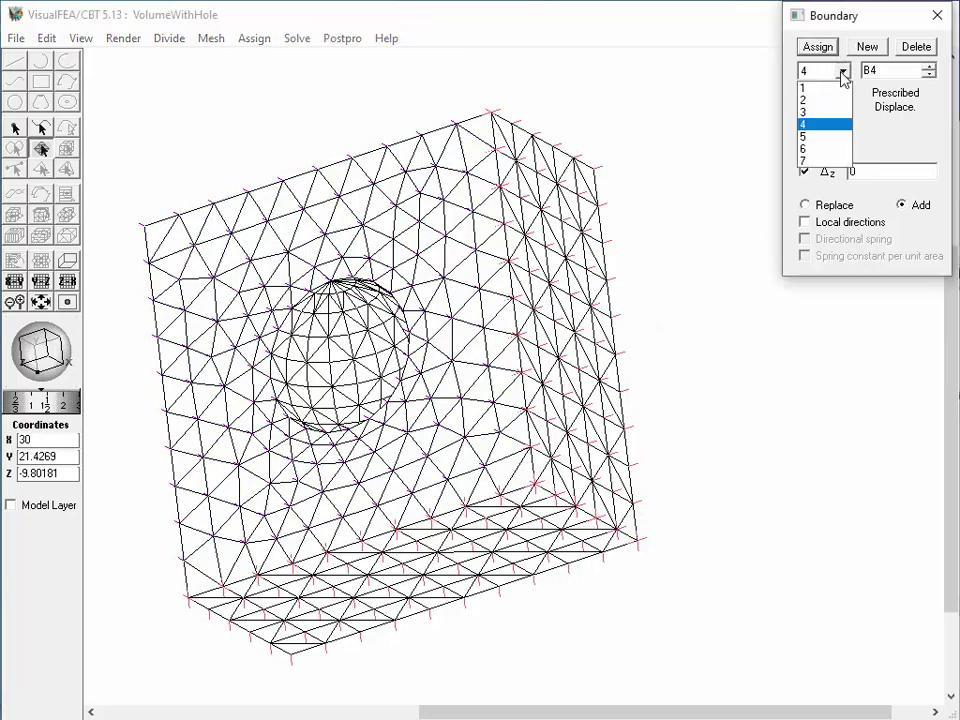
click(834, 137)
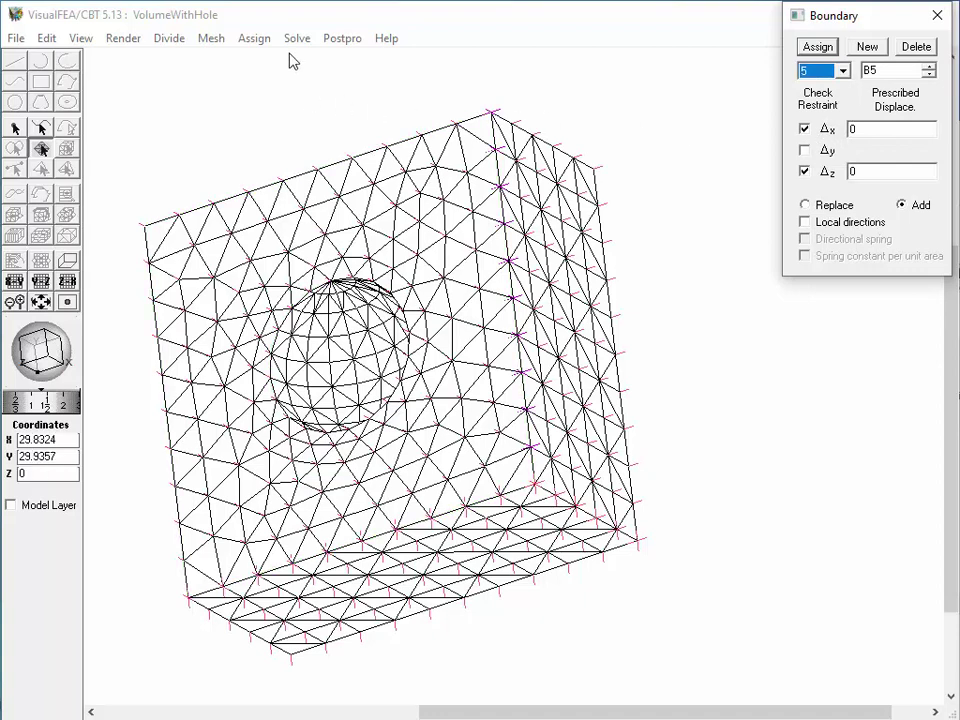
Display only the current boundary set and make sets 6 and 7 current in turn to examine their nodes on the block.
click(252, 40)
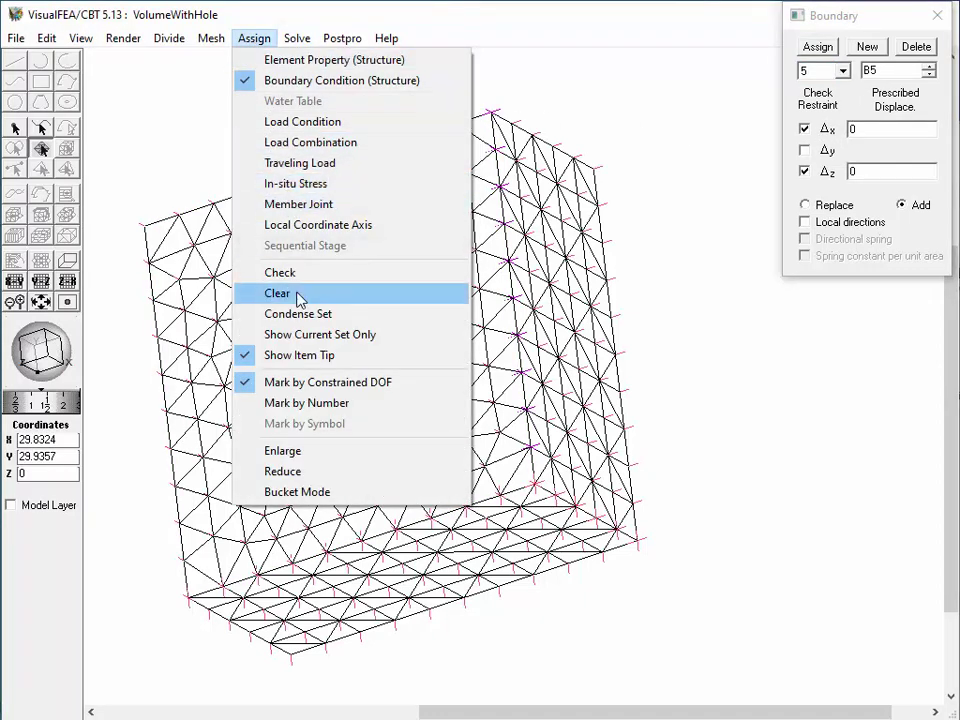
click(302, 334)
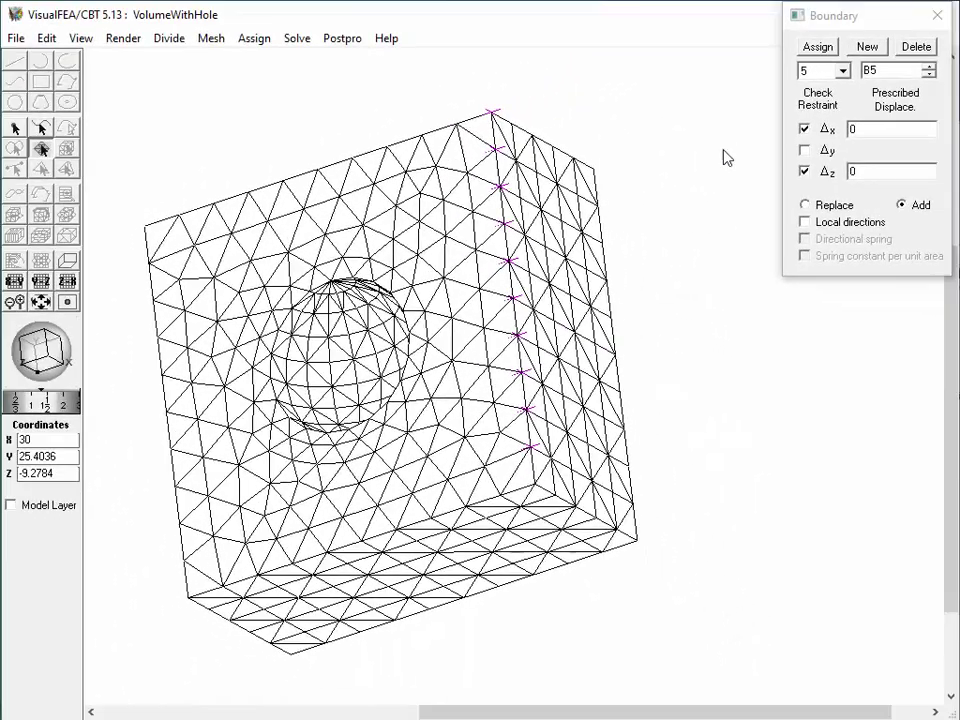
click(843, 71)
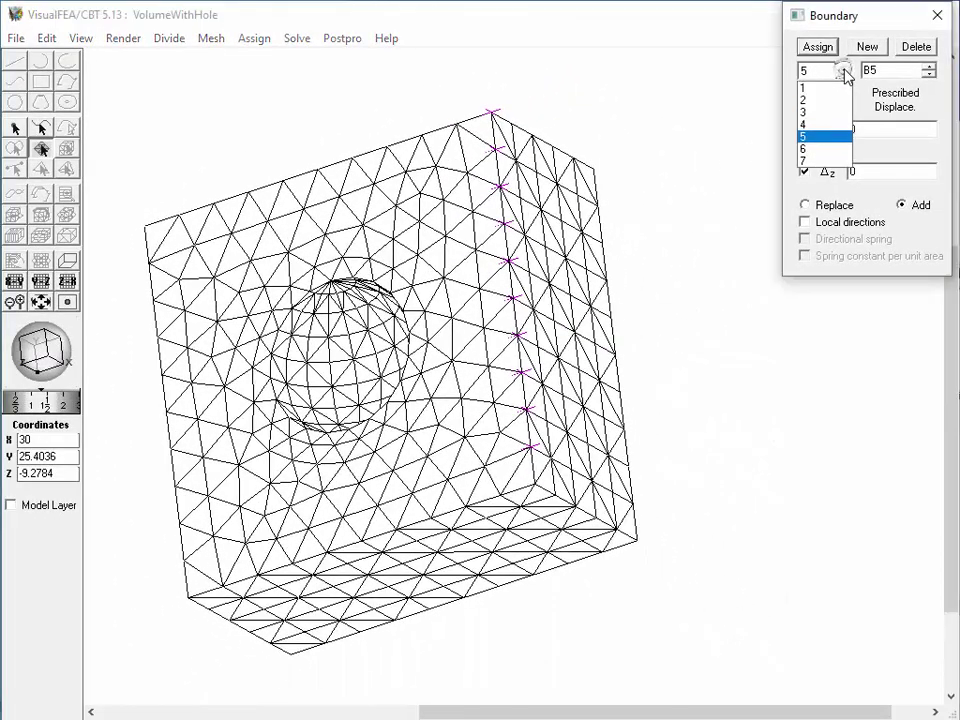
click(808, 148)
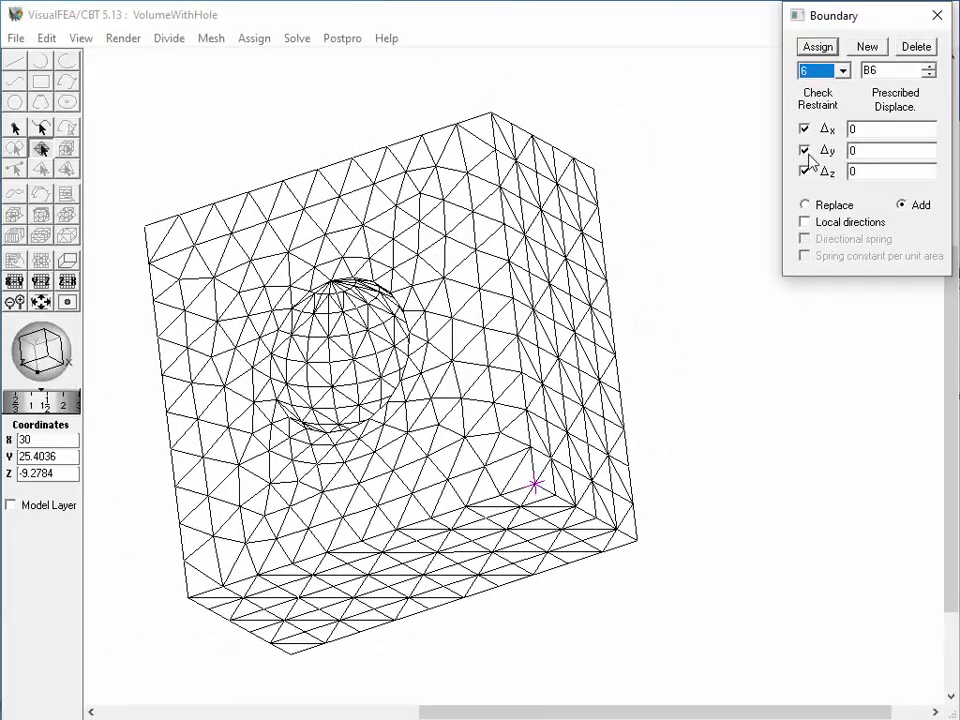
click(842, 70)
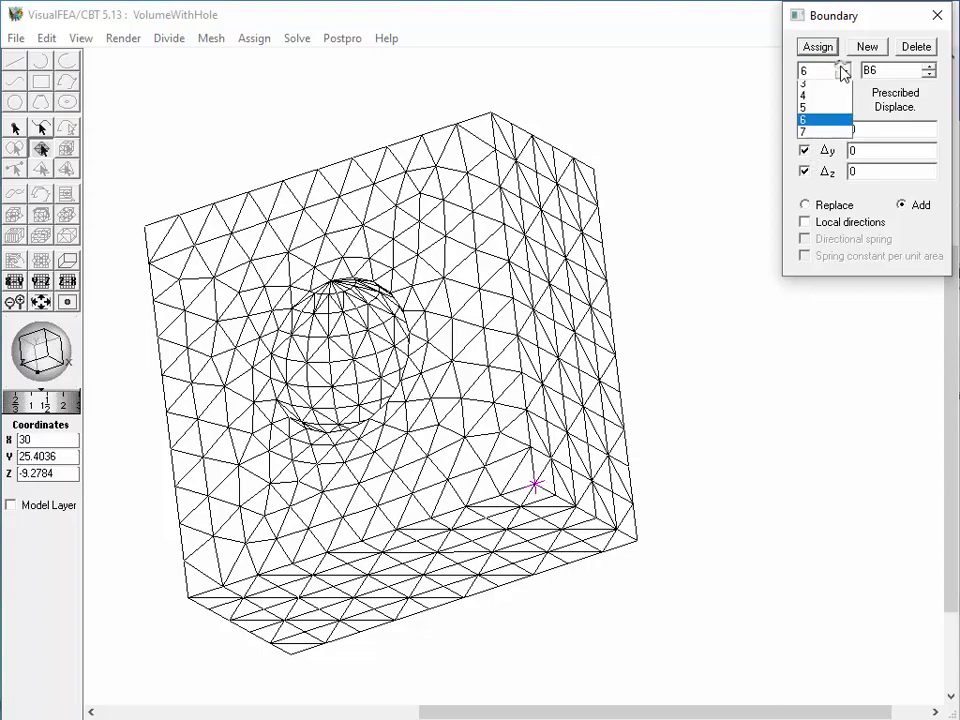
click(815, 160)
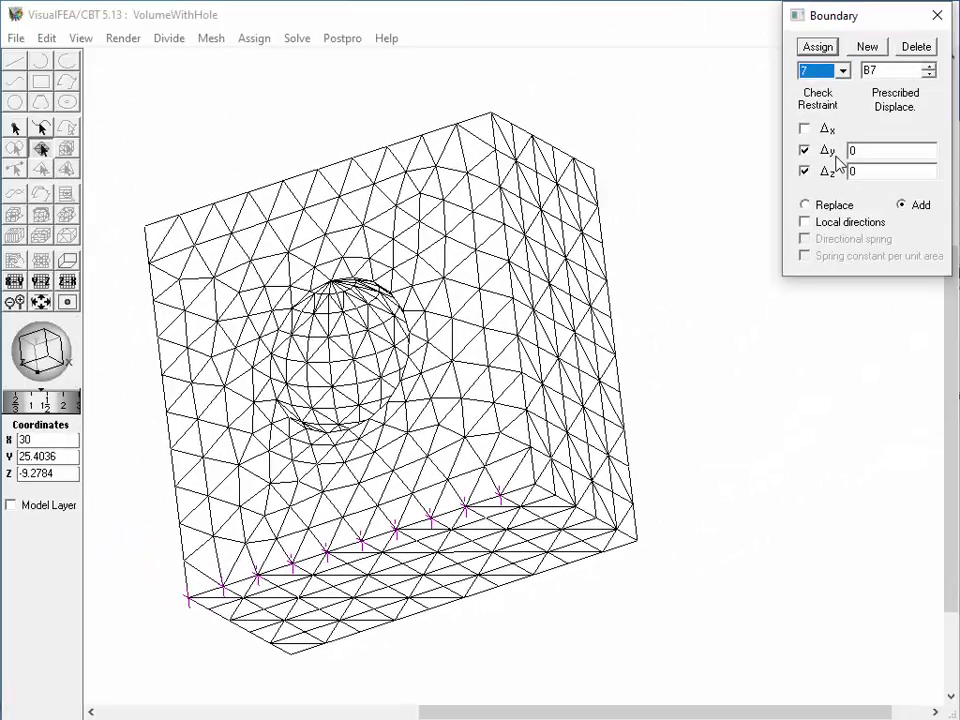
Display all boundary sets together again and mark the block's nodes by set number.
click(254, 38)
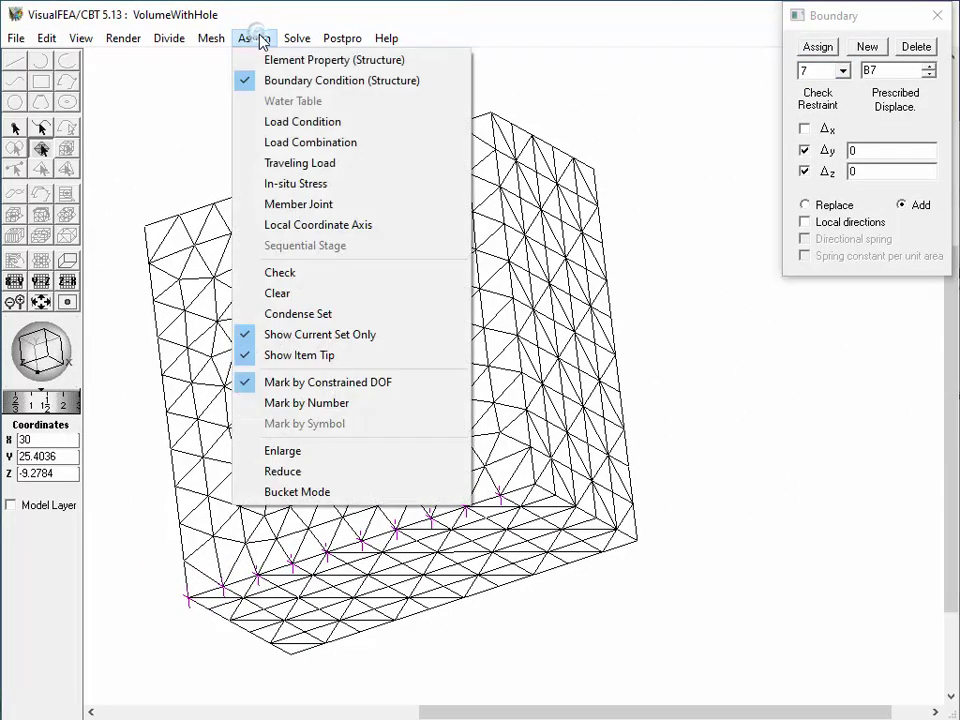
click(280, 334)
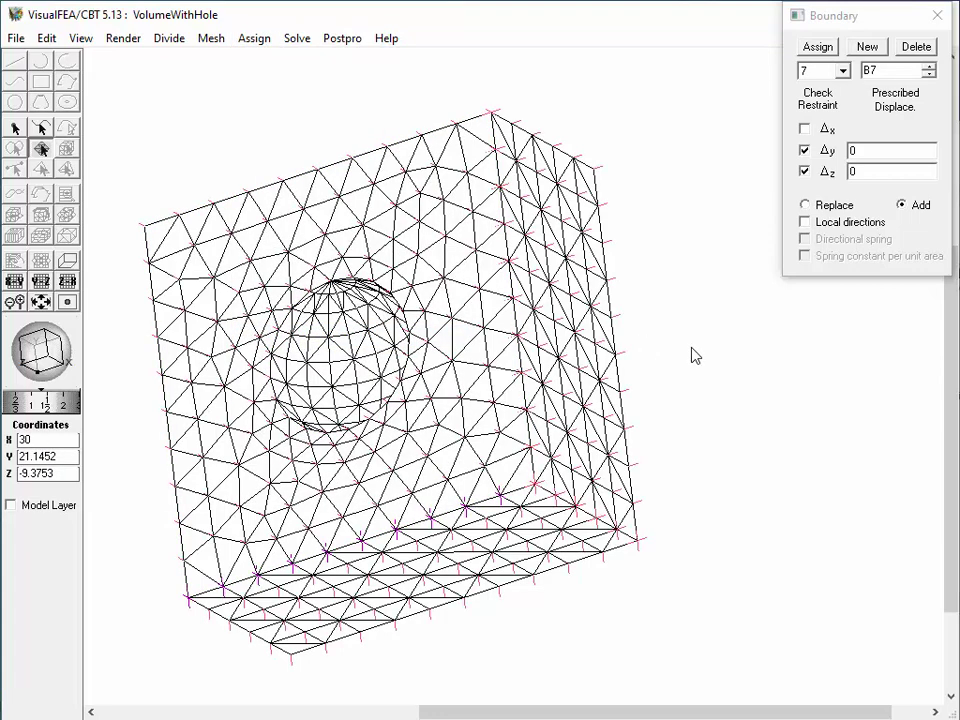
click(263, 40)
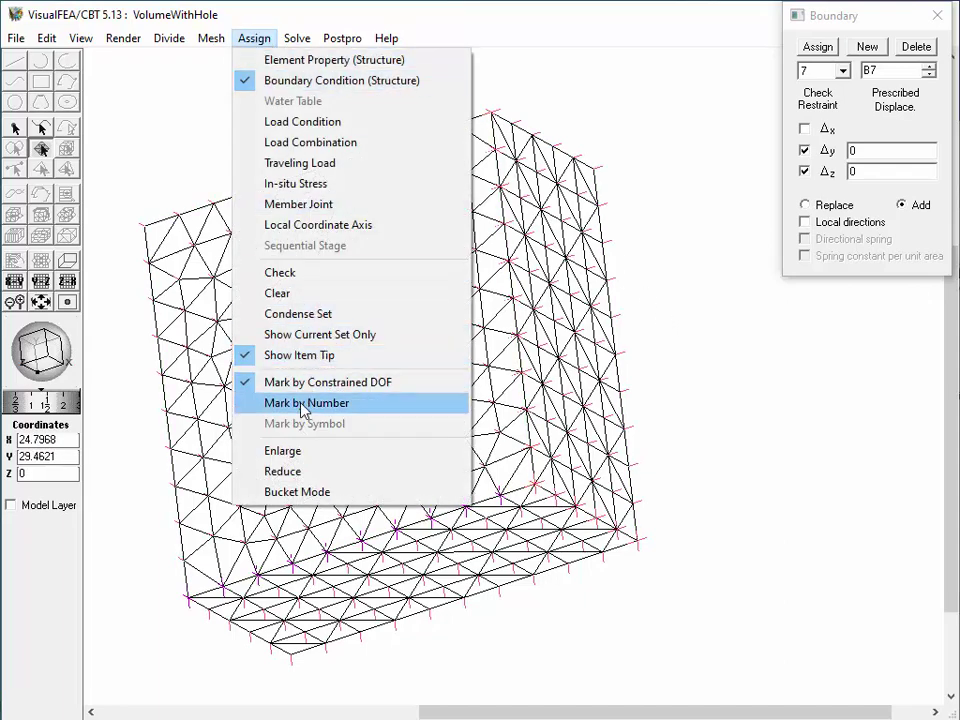
click(300, 403)
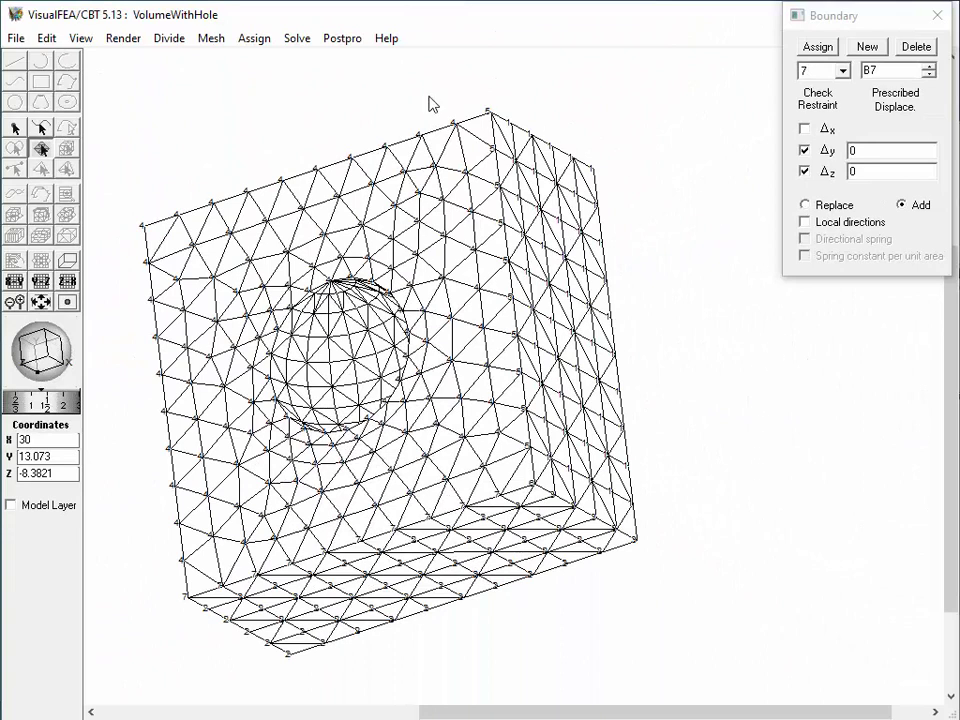
Assign boundary set 7 to the two curves forming the rim of the block's spherical hole.
click(39, 130)
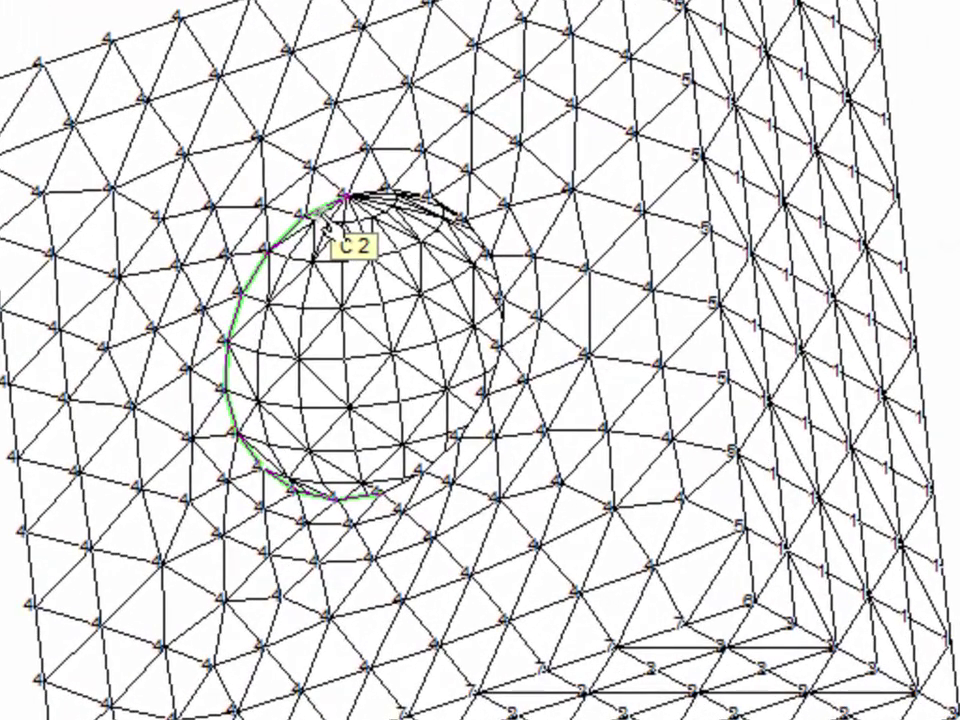
click(320, 292)
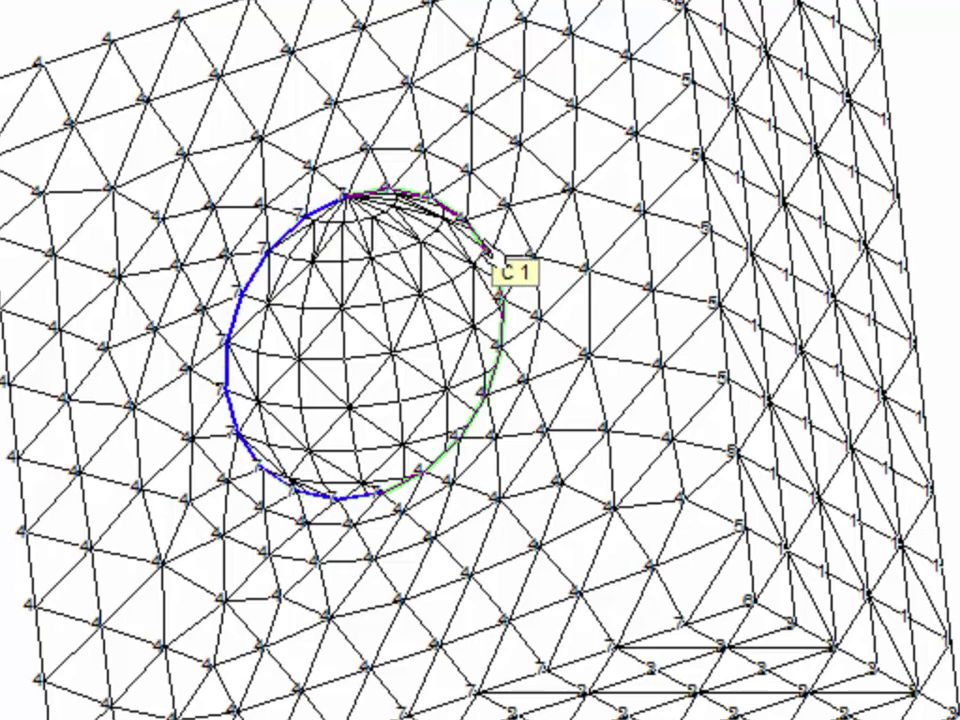
click(491, 258)
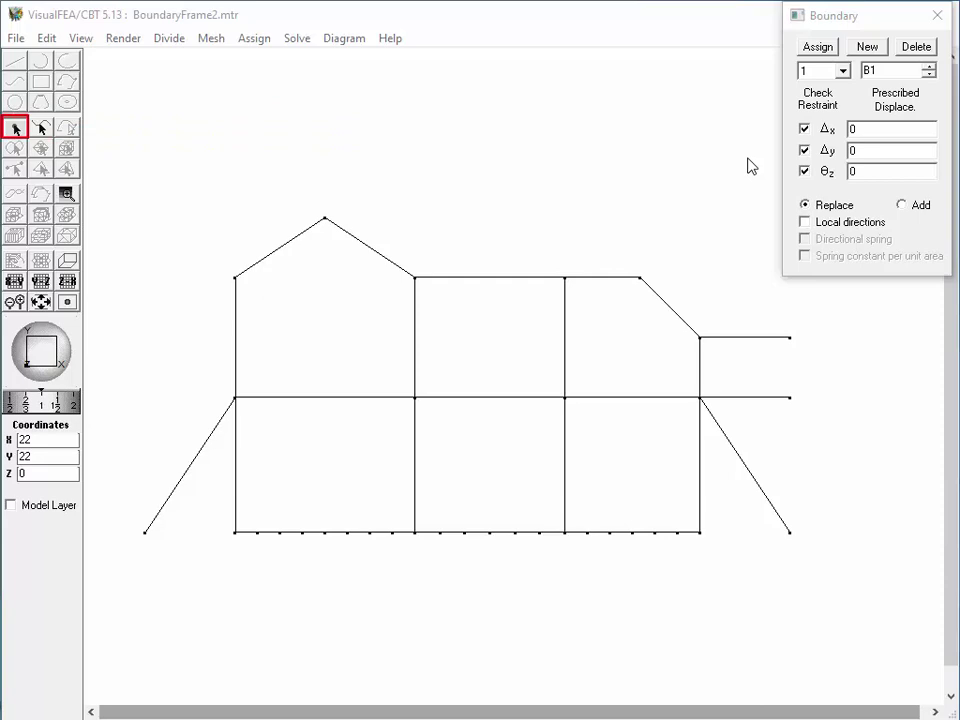
Restrain only Δx at 0 in boundary set 1 and assign it to the free end of the frame's upper right stub beam.
click(805, 150)
click(805, 172)
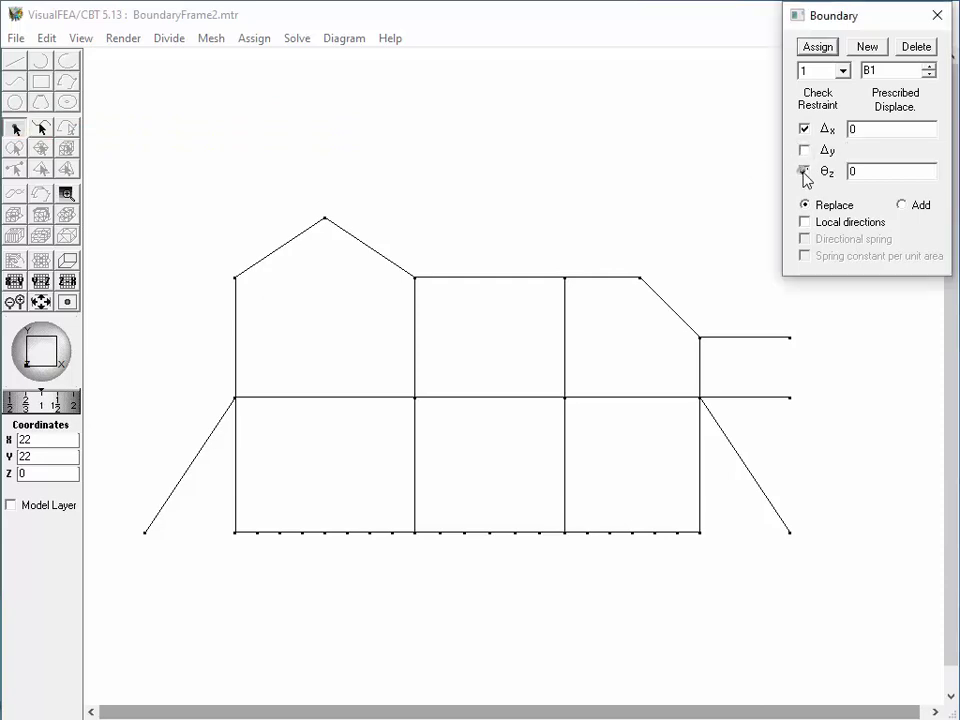
click(790, 337)
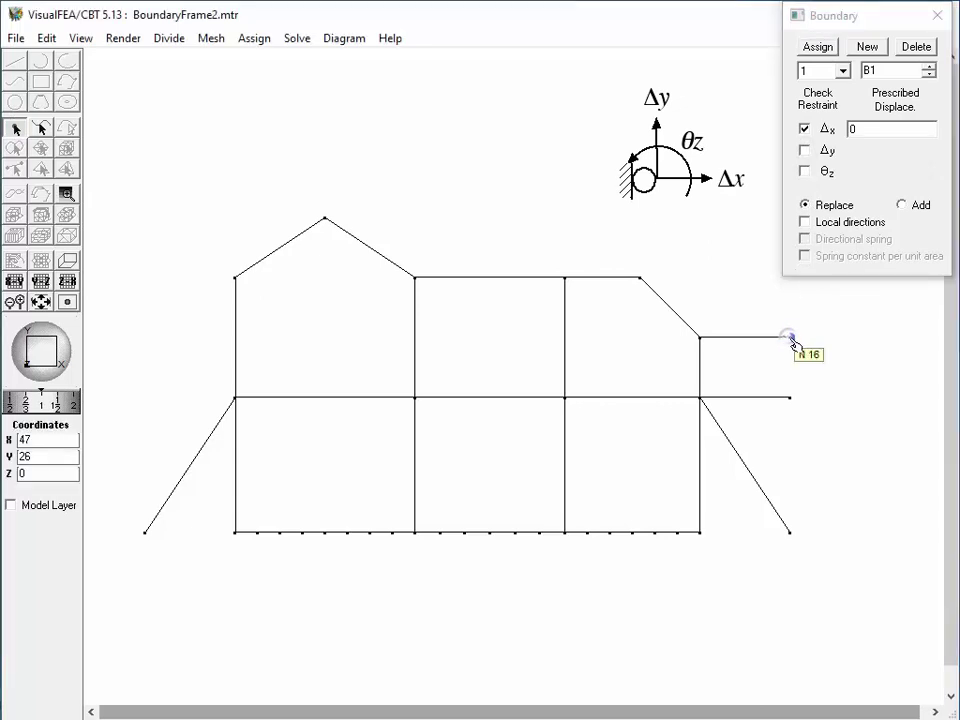
click(824, 52)
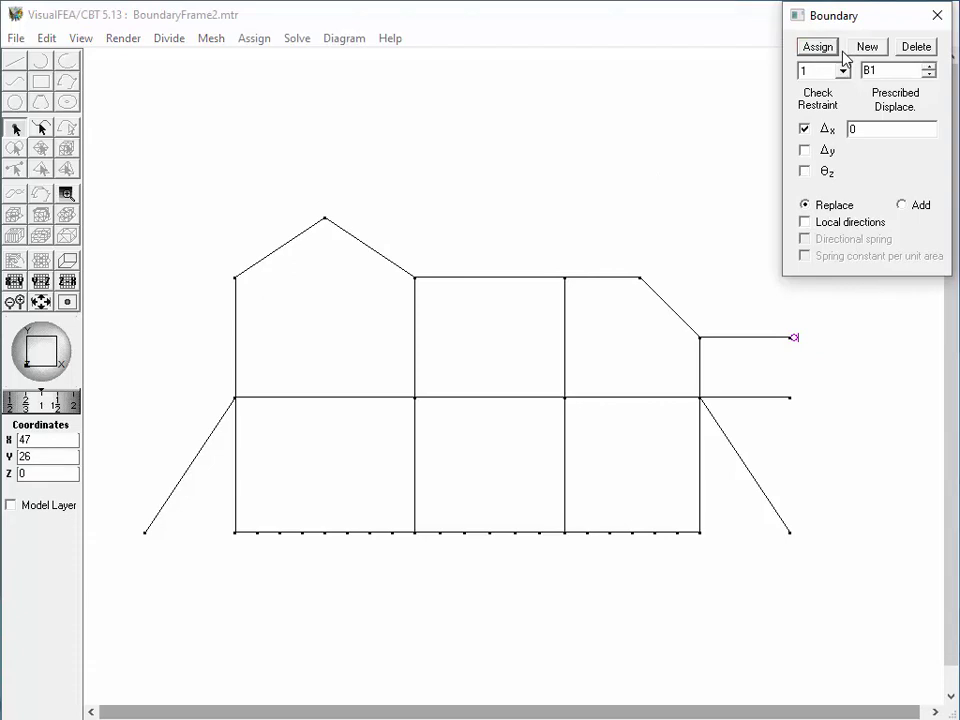
Create boundary set 2 with only Δy restrained at 0 and assign it to the free end of the lower right stub beam.
click(866, 47)
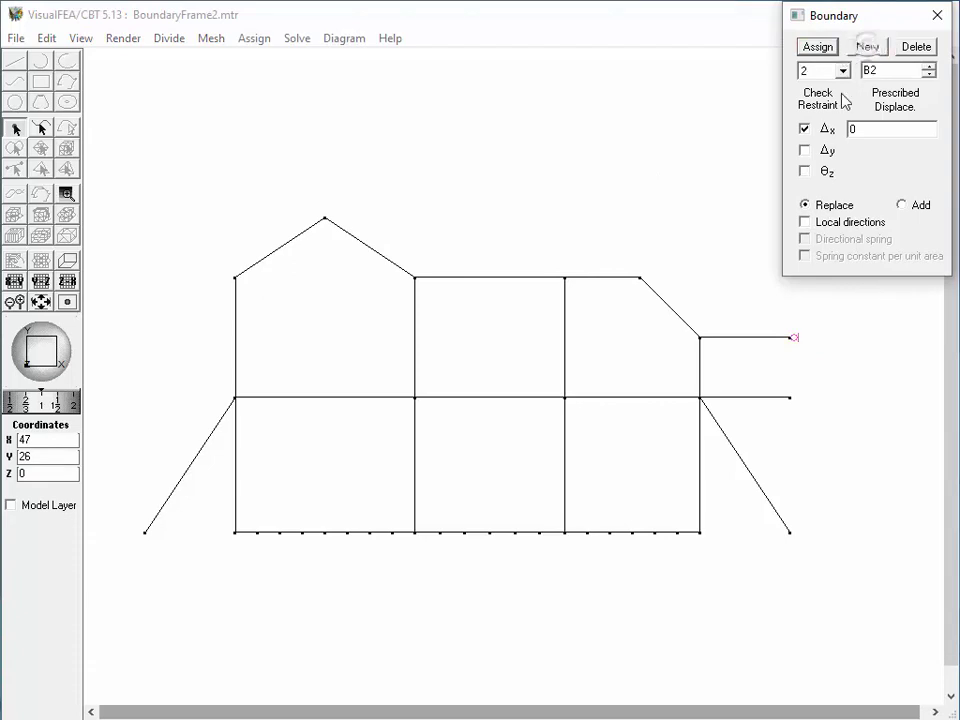
click(805, 129)
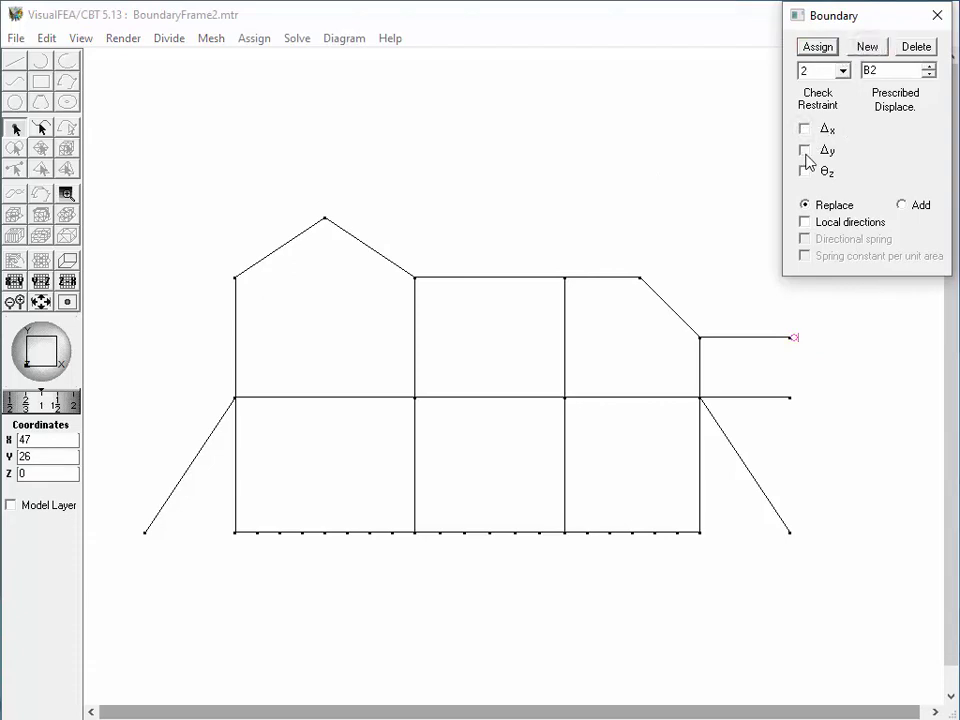
click(805, 150)
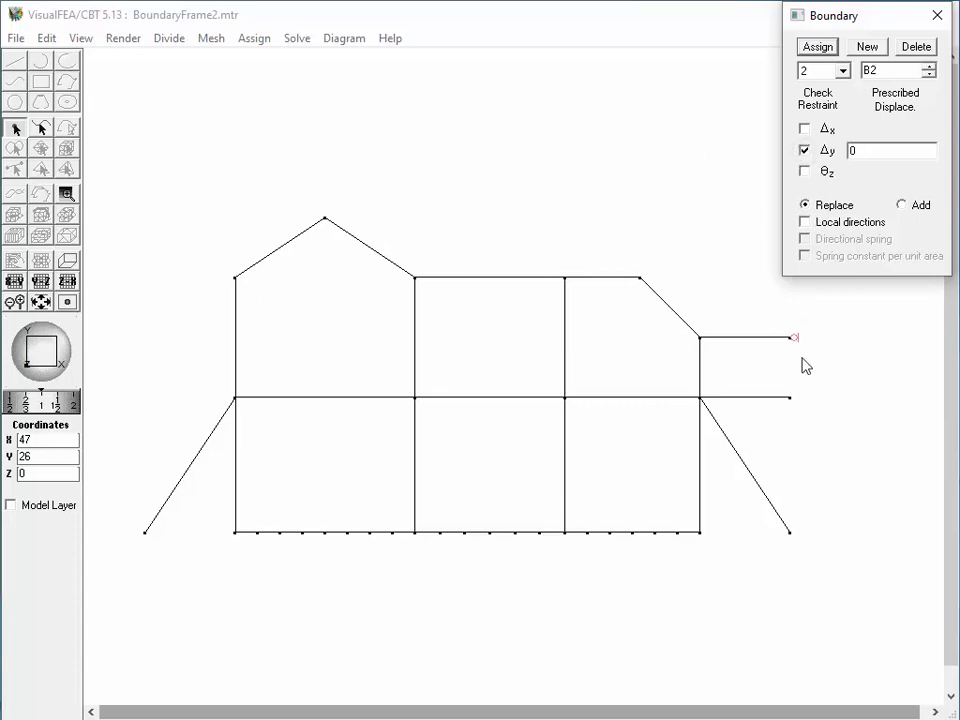
click(791, 399)
click(790, 398)
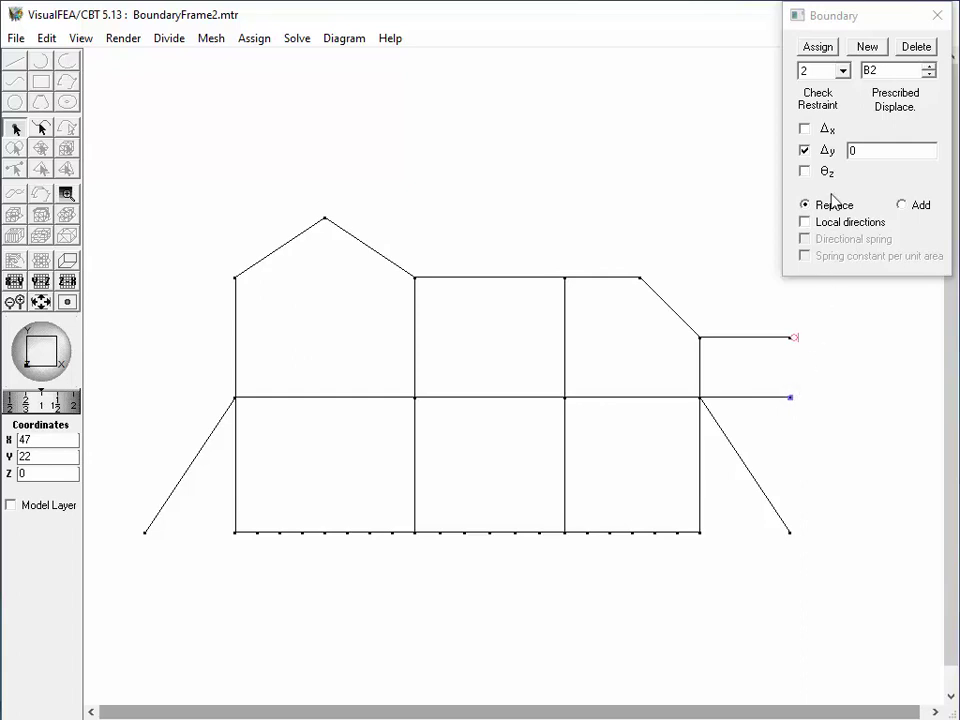
click(817, 48)
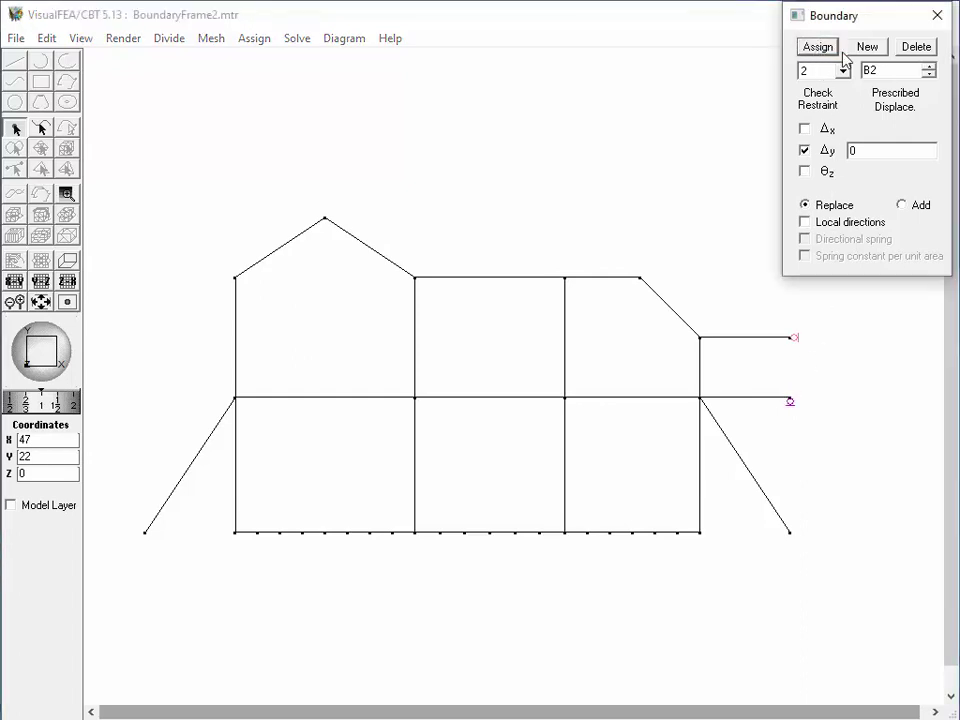
Create boundary set 3 with Δx and Δy restrained at 0 and assign it to the foot of the right inclined brace.
click(867, 47)
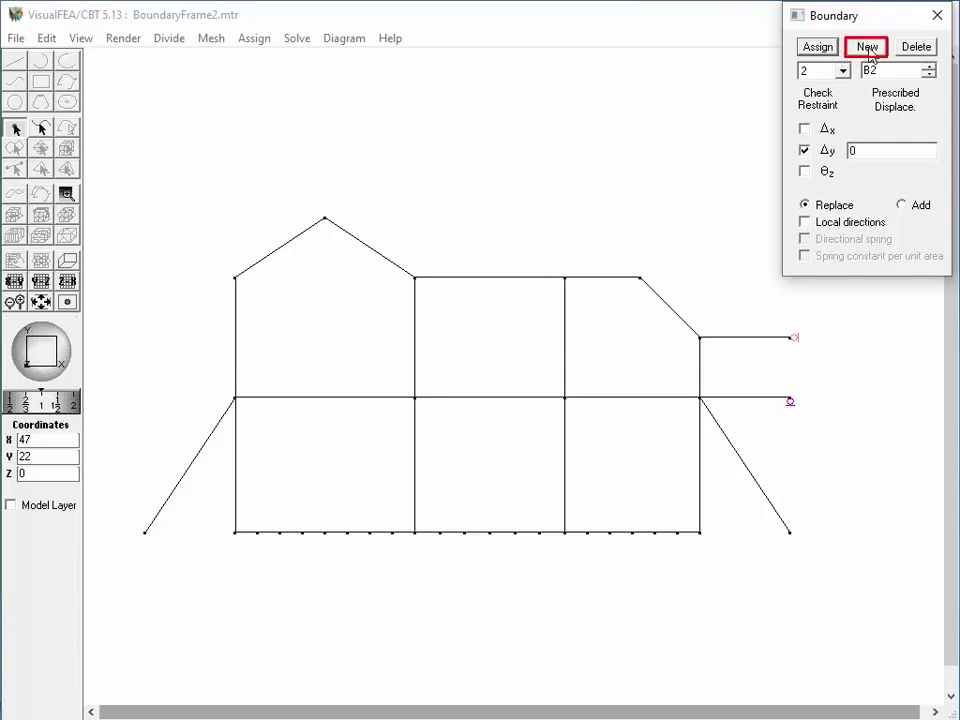
click(806, 130)
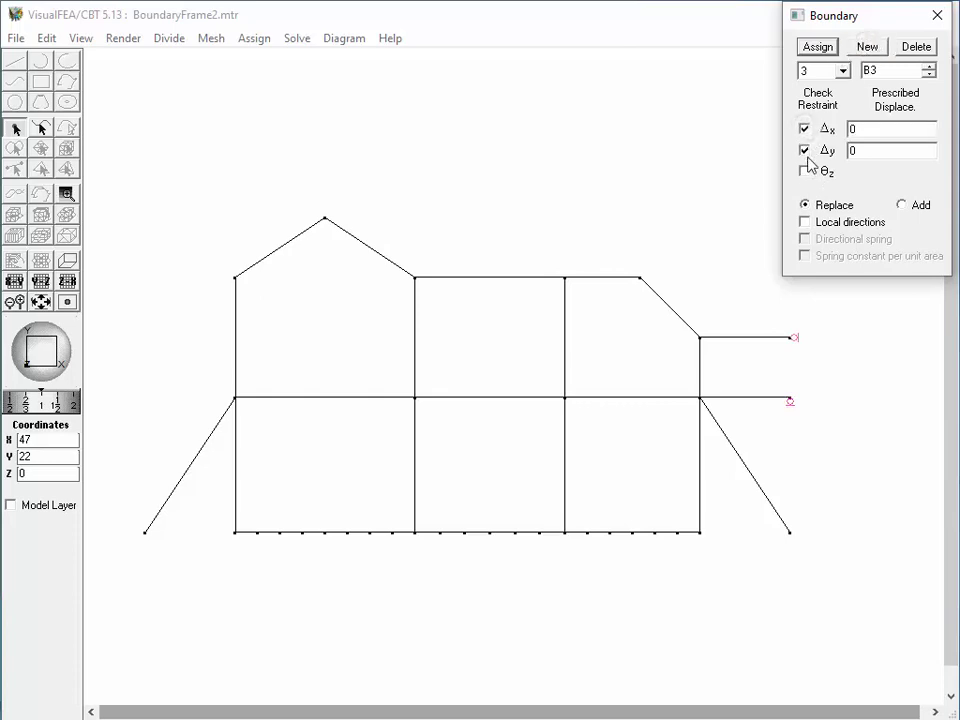
click(789, 535)
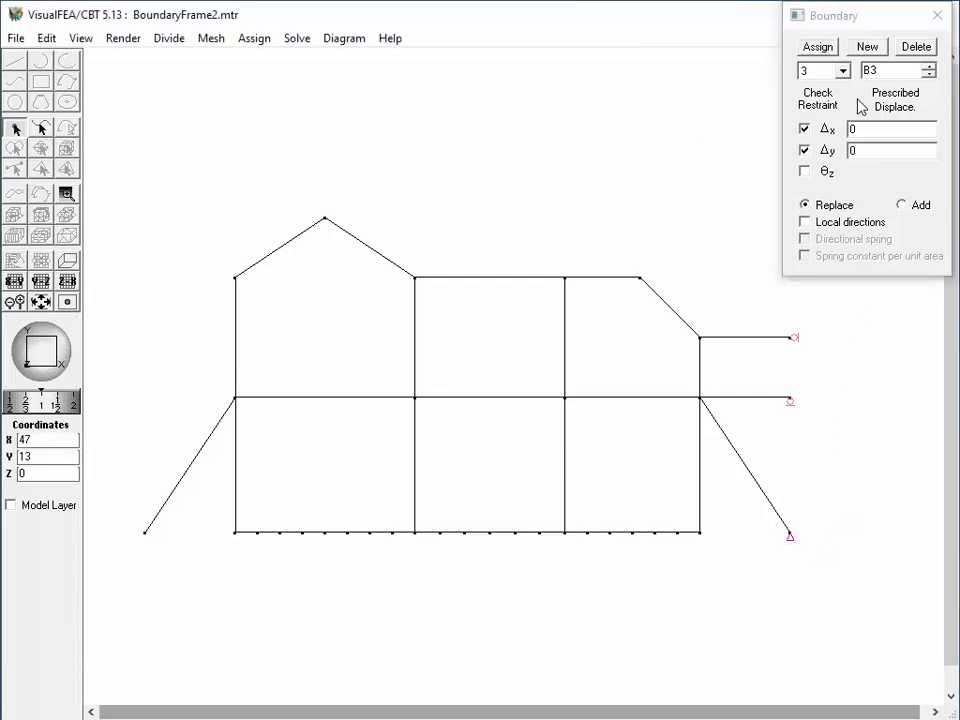
Create boundary set 4 with Δx, Δy and θz restrained at 0 and assign it to the foot of the left inclined brace.
click(867, 48)
click(804, 171)
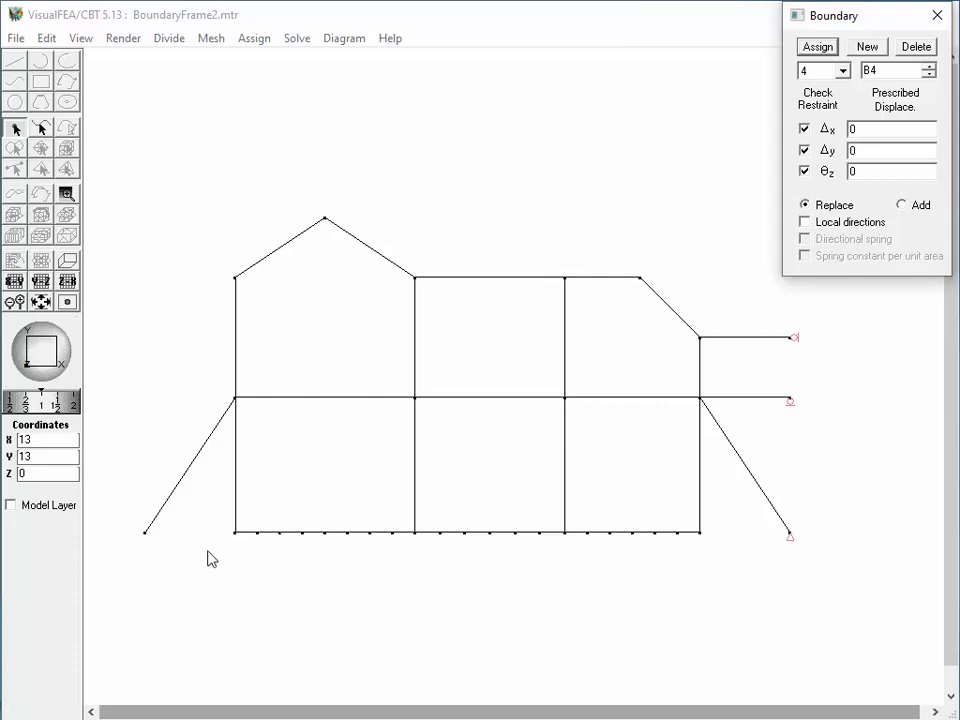
click(144, 533)
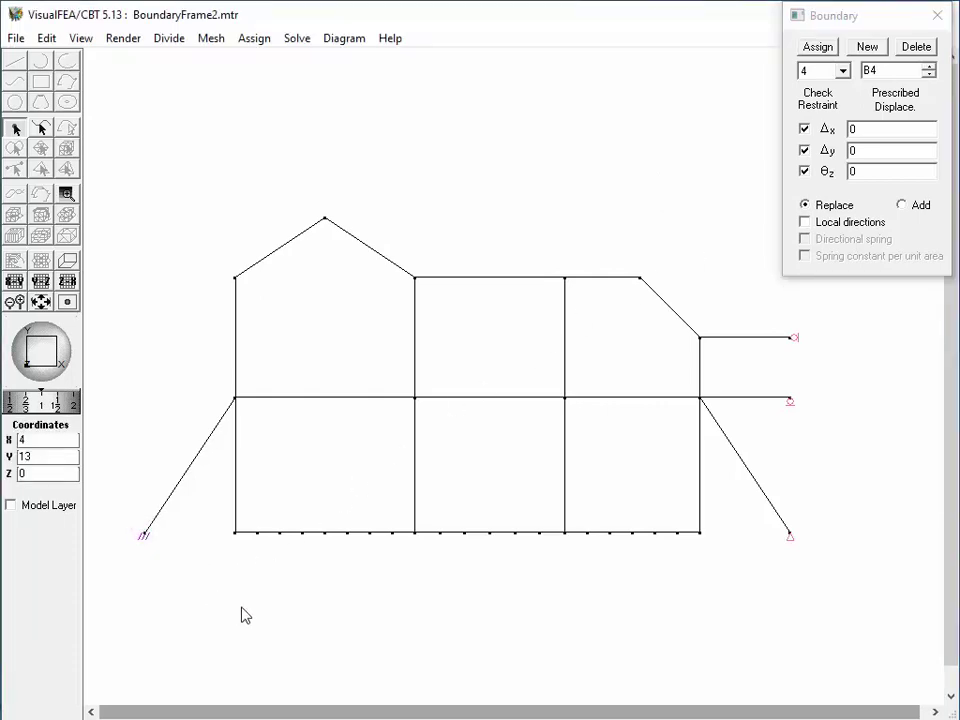
Make boundary set 2 current and assign it to the five interior nodes of the frame's middle bottom span.
click(843, 71)
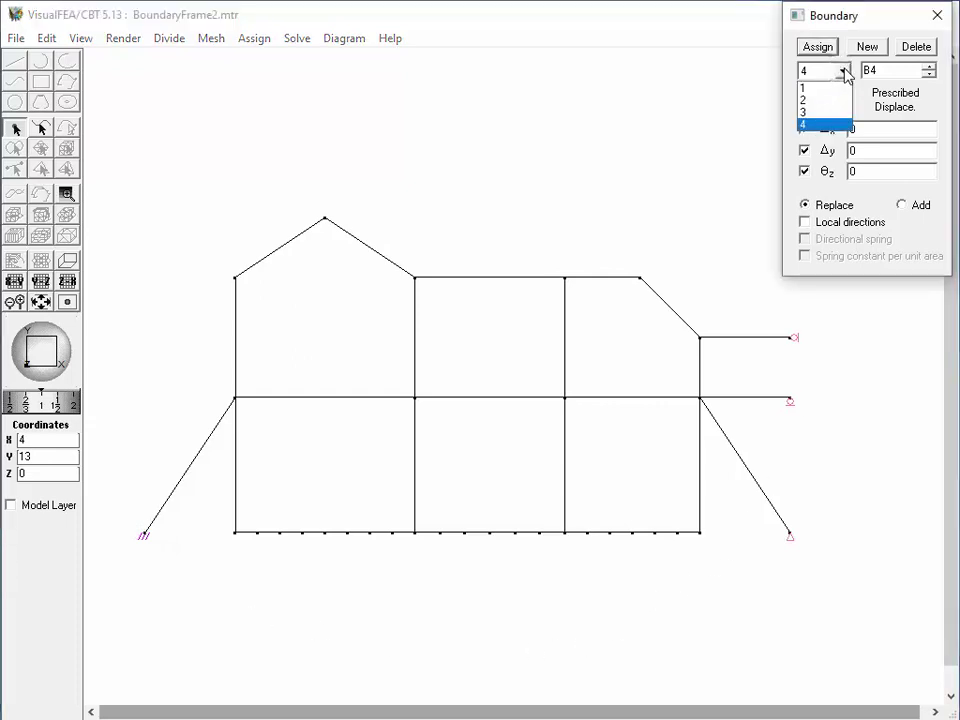
click(832, 88)
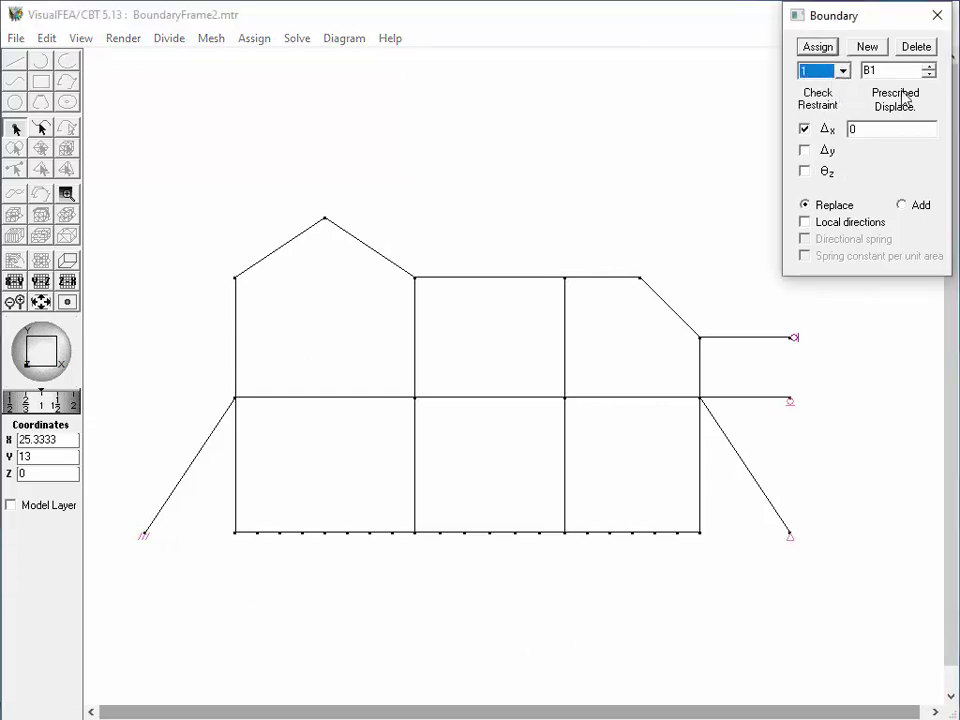
click(928, 74)
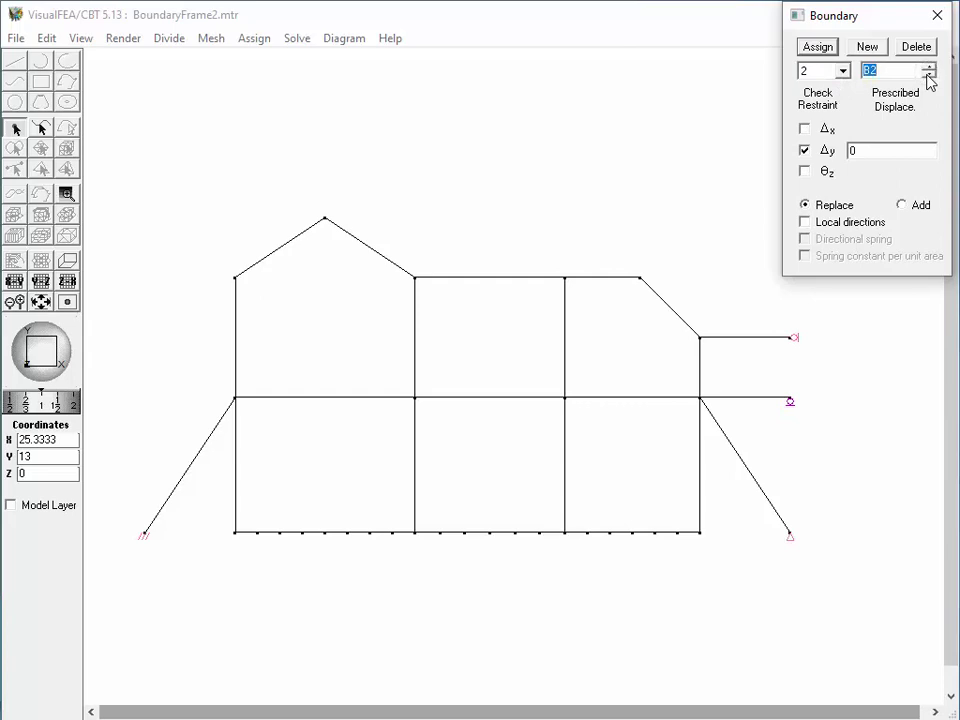
click(439, 538)
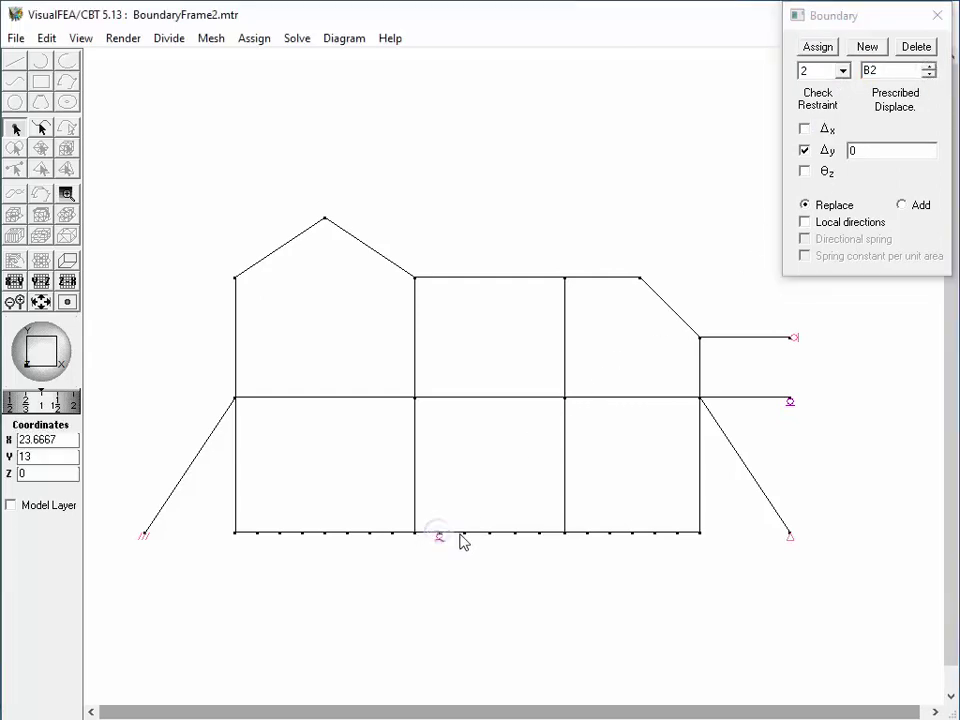
click(467, 540)
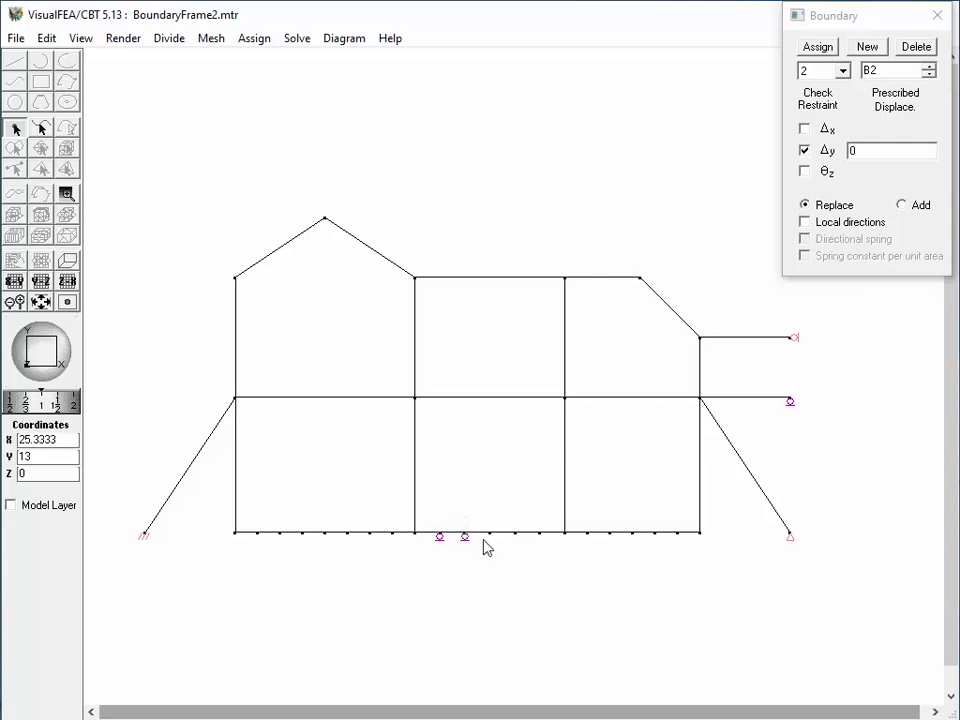
drag(477, 517, 560, 553)
click(820, 47)
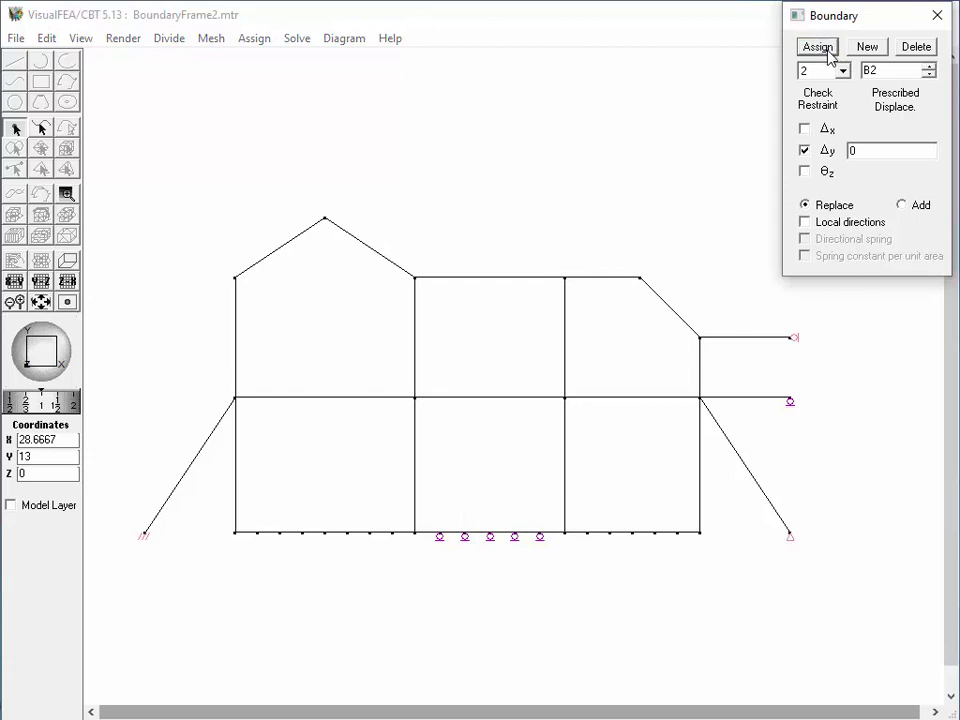
Make boundary set 4 current and assign it to the whole curve of the frame's left bottom span.
click(928, 75)
click(928, 75)
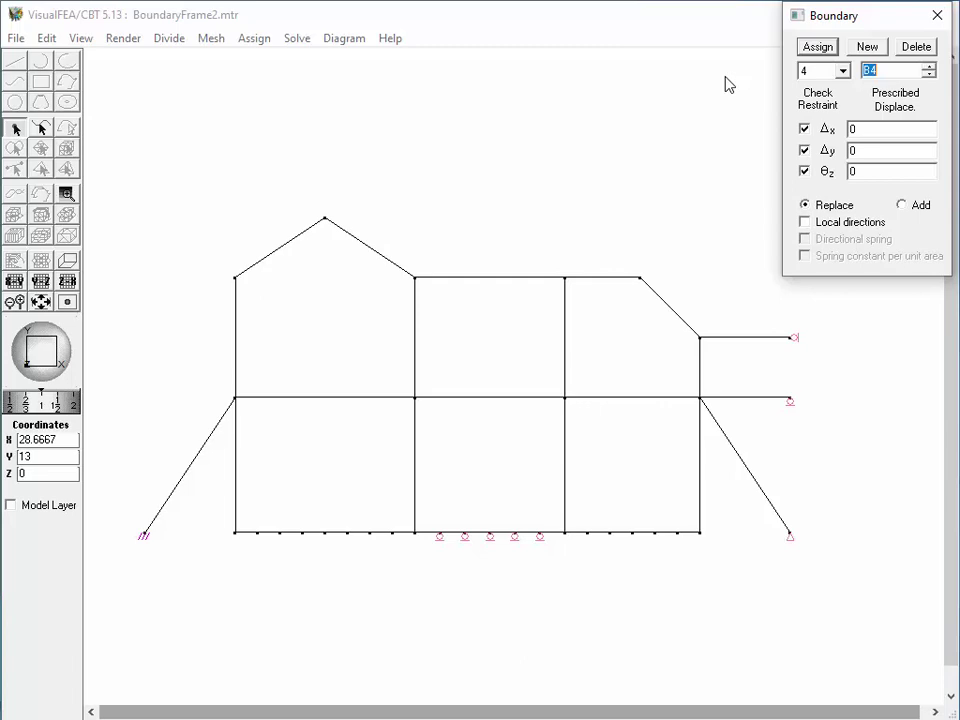
click(42, 128)
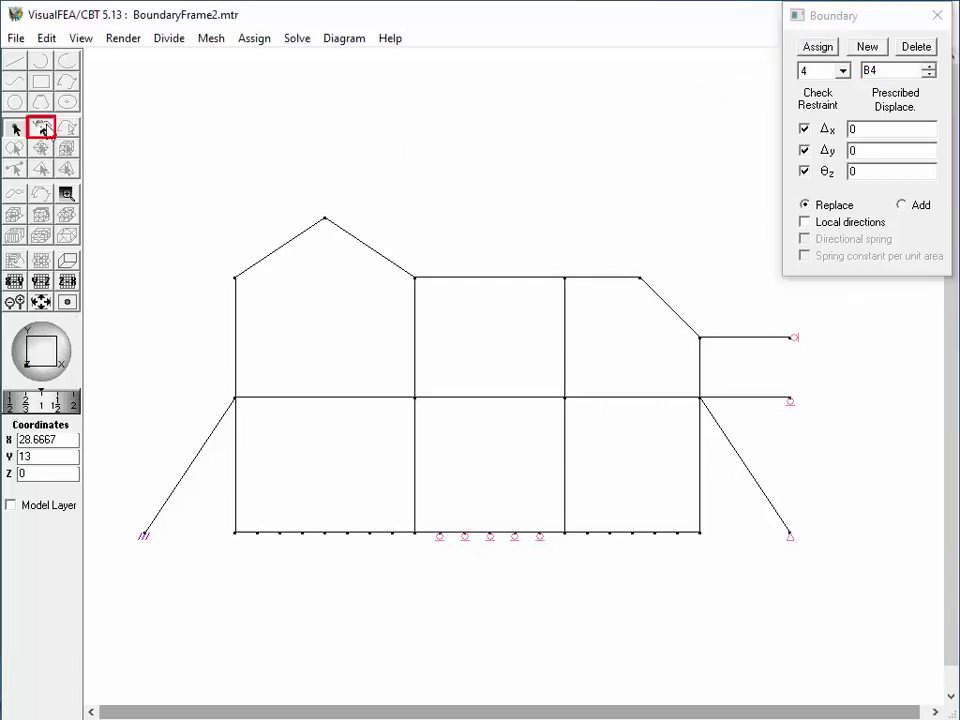
click(315, 535)
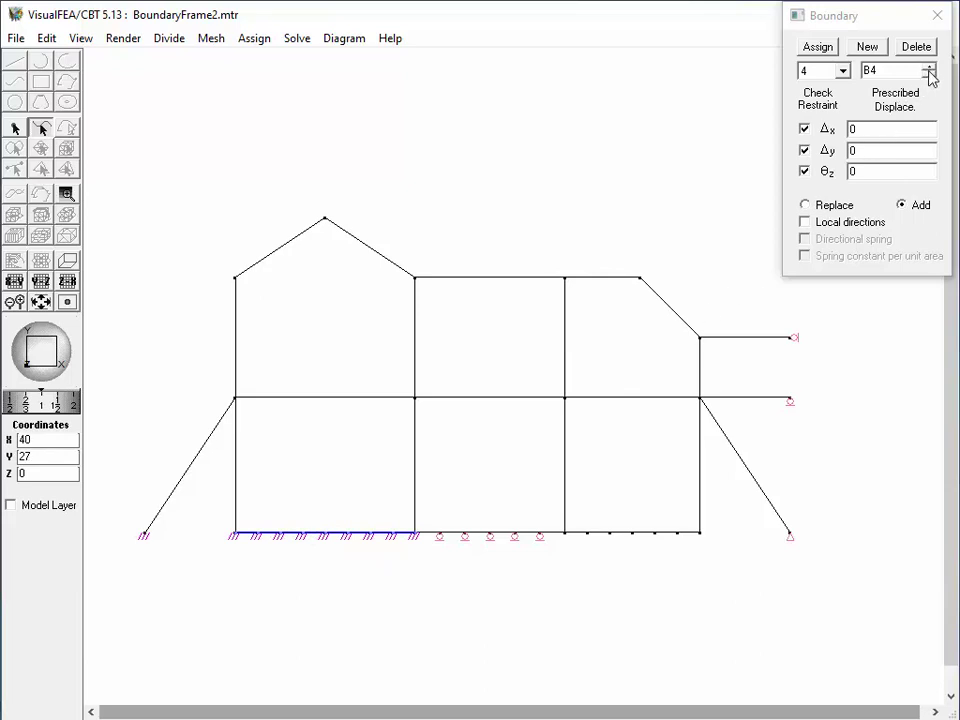
Make boundary set 3 current and assign it to the whole curve of the frame's right bottom span.
click(929, 74)
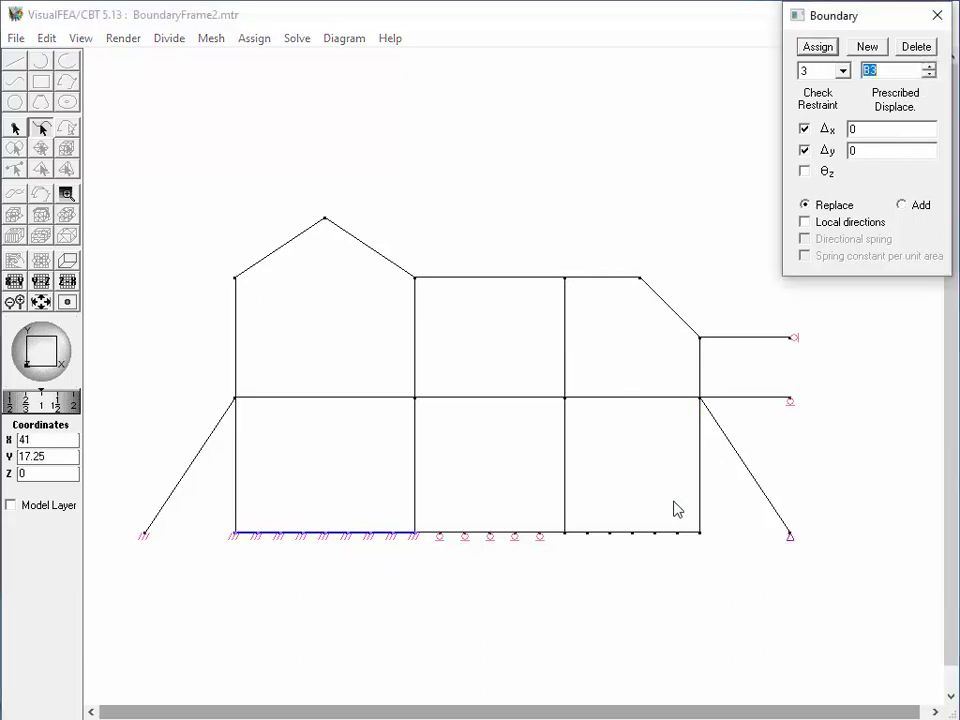
click(645, 536)
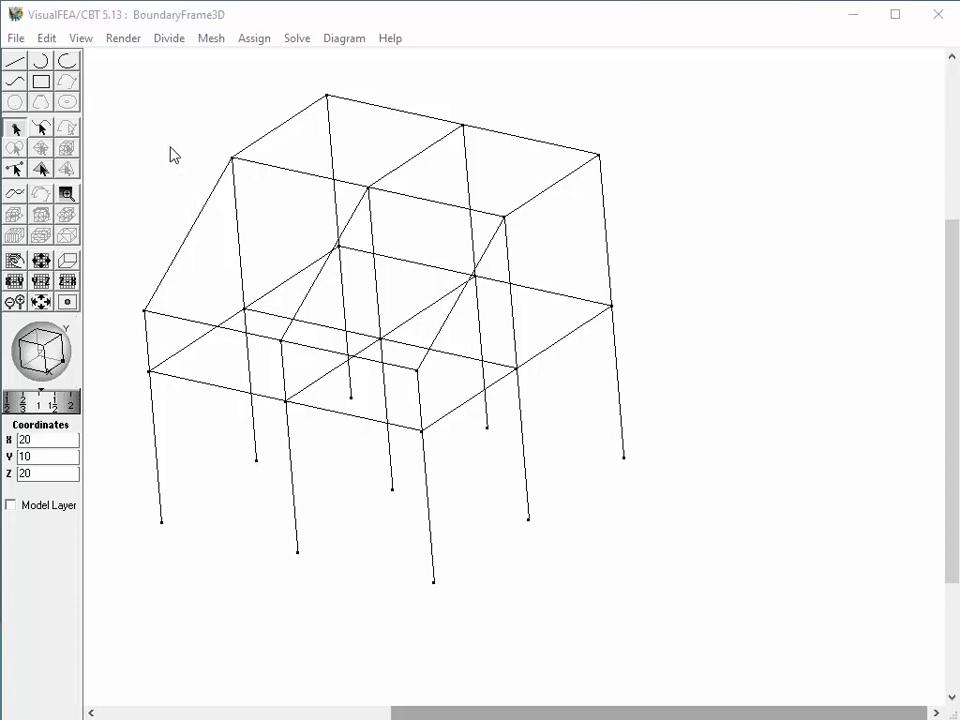
View the BoundaryFrame3D model as a shaded image and return it to wireframe rendering.
click(120, 40)
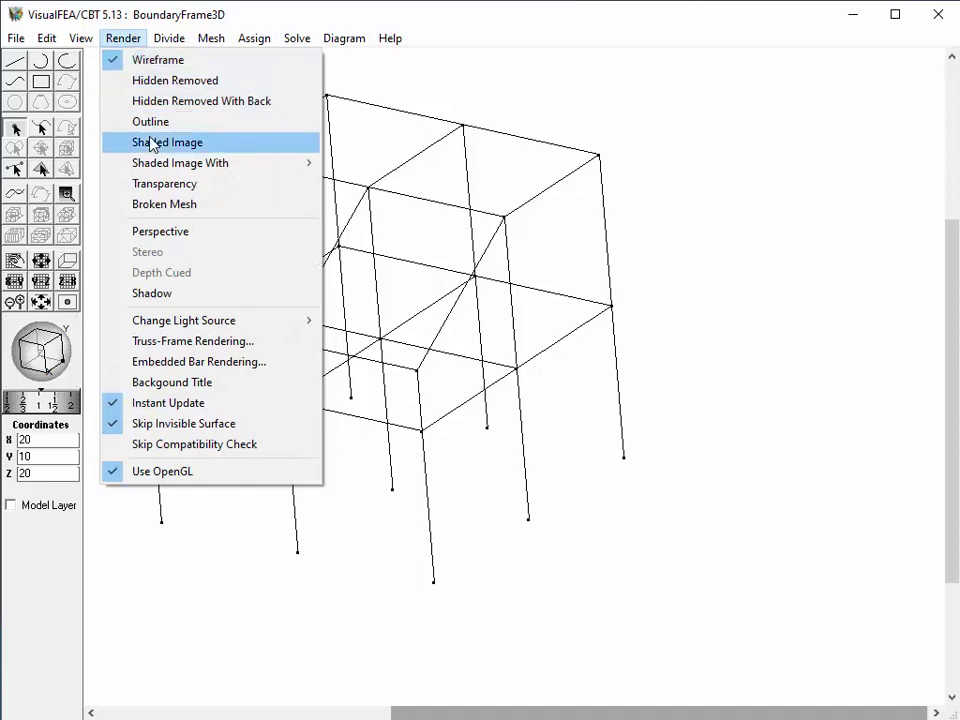
click(155, 145)
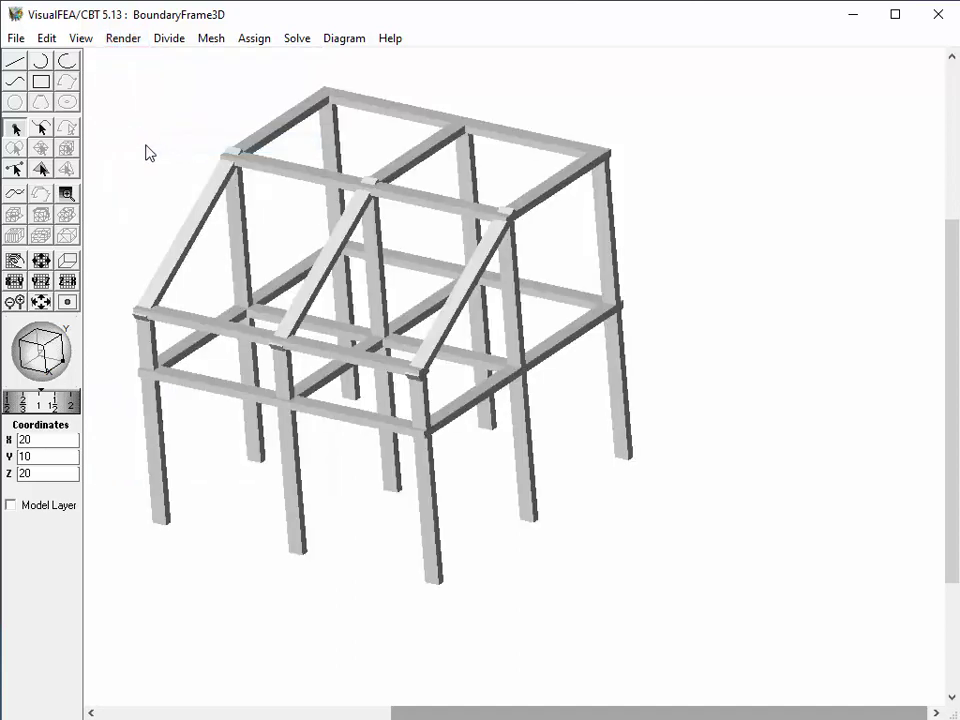
click(122, 40)
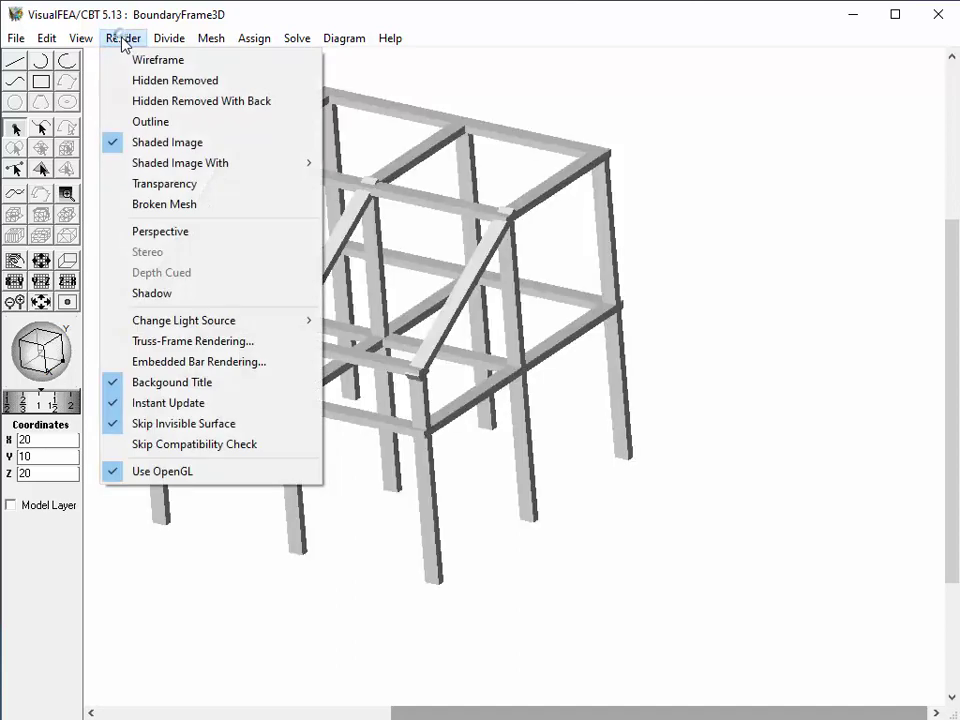
click(127, 62)
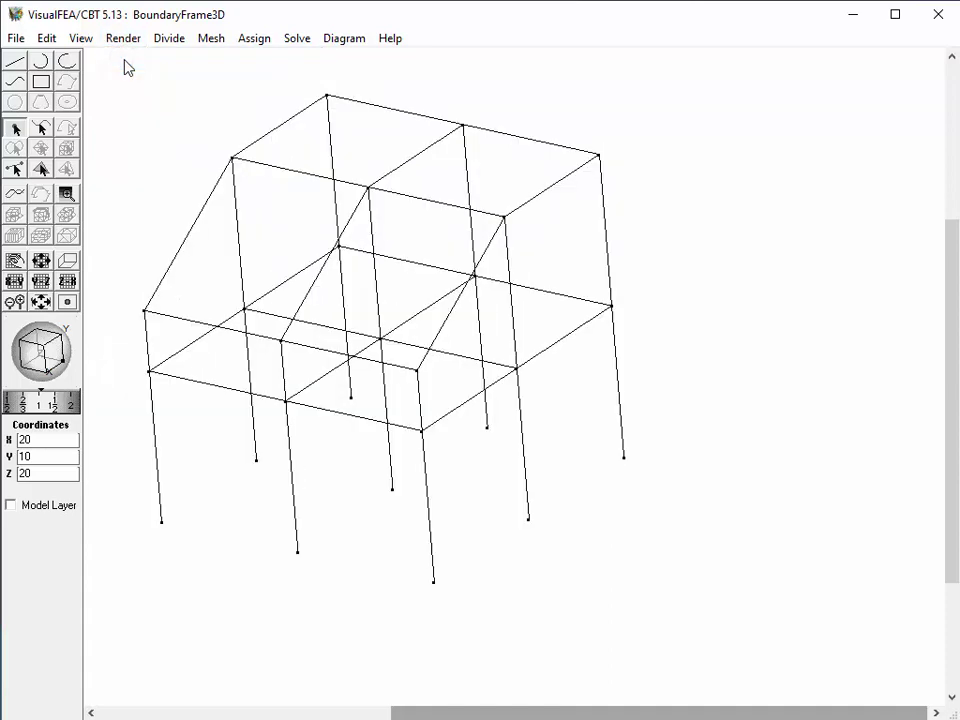
Open the structural boundary conditions of the 3D frame and review boundary sets 1, 2 and 3 in turn.
click(257, 40)
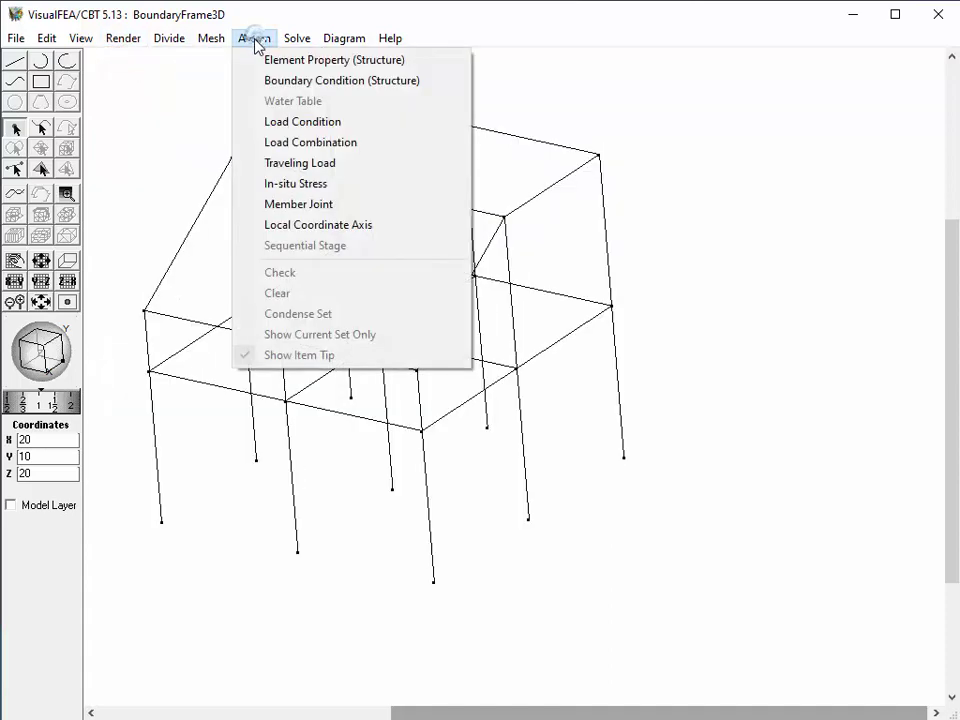
click(263, 81)
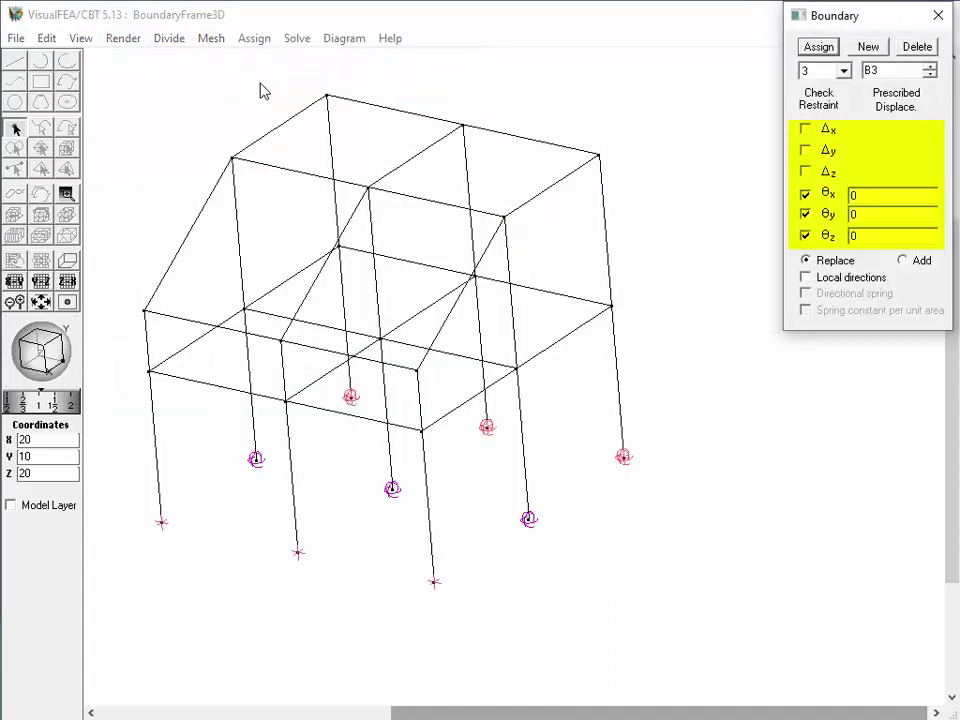
click(844, 70)
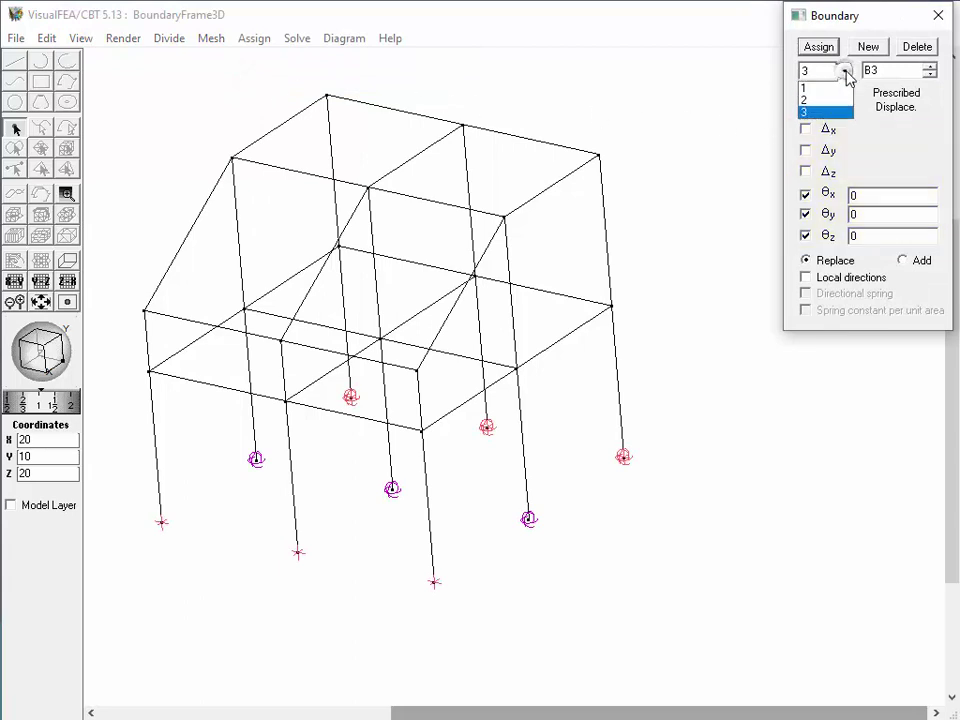
click(828, 88)
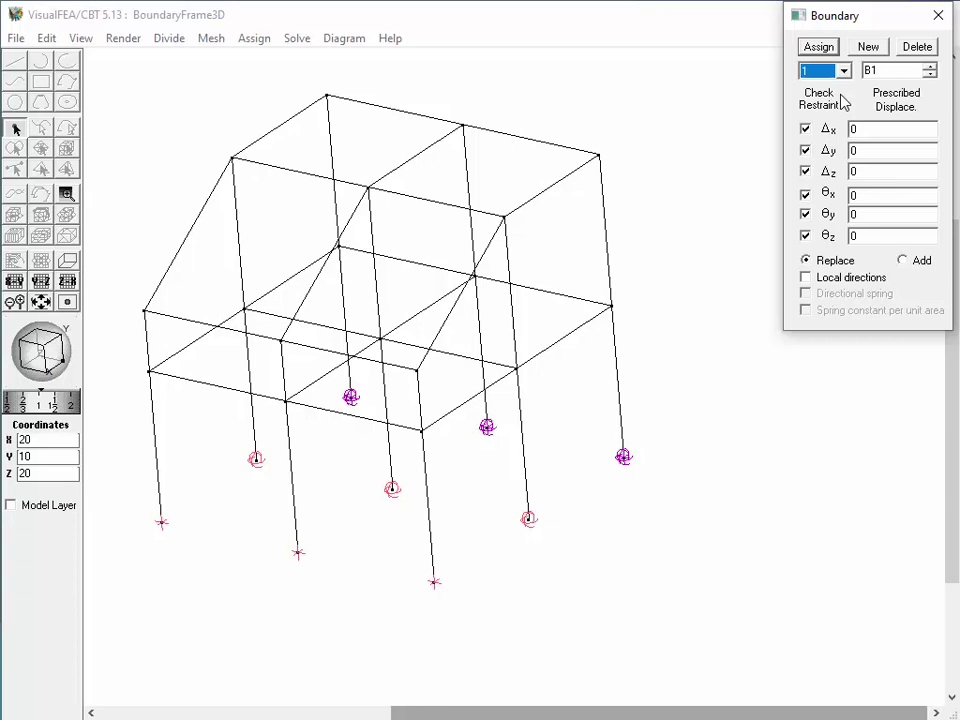
click(929, 72)
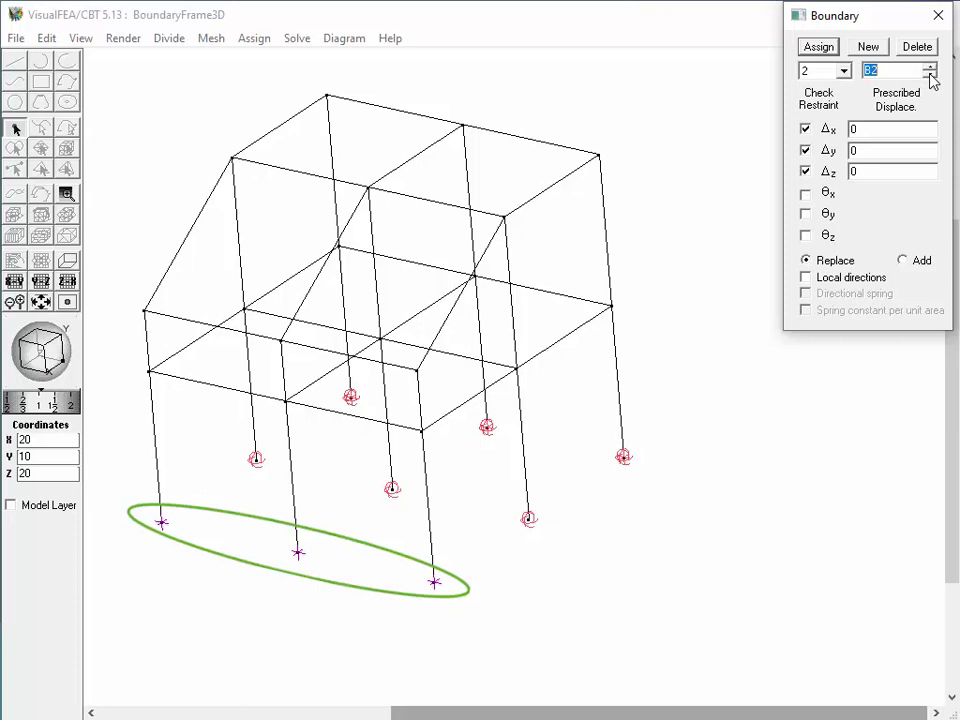
click(929, 72)
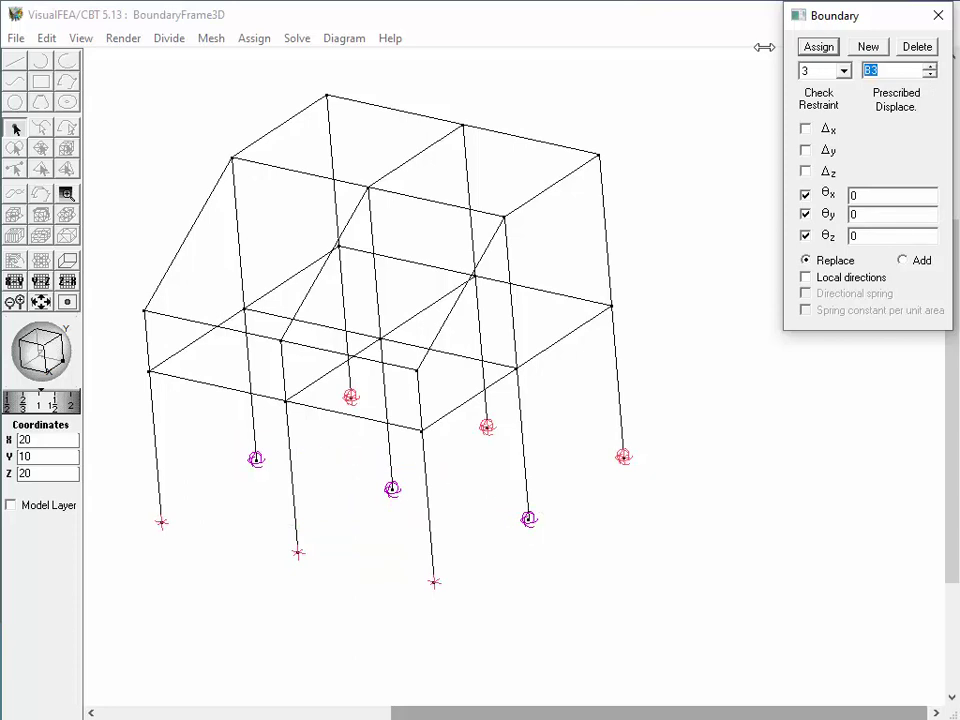
Enlarge the boundary condition markers on the 3D frame's column feet three times.
click(252, 40)
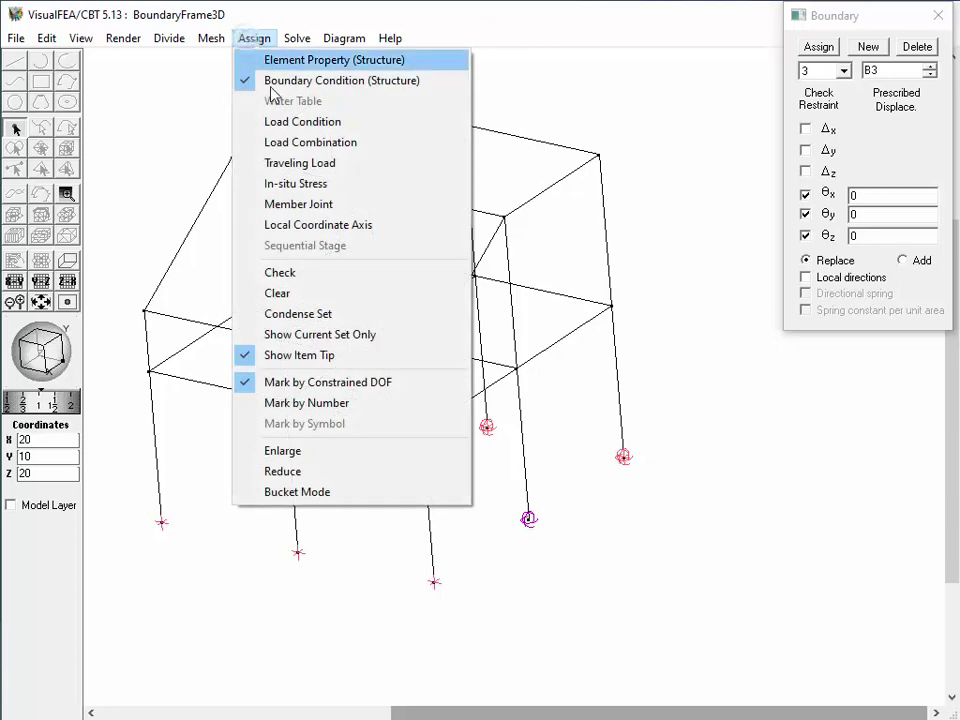
click(292, 451)
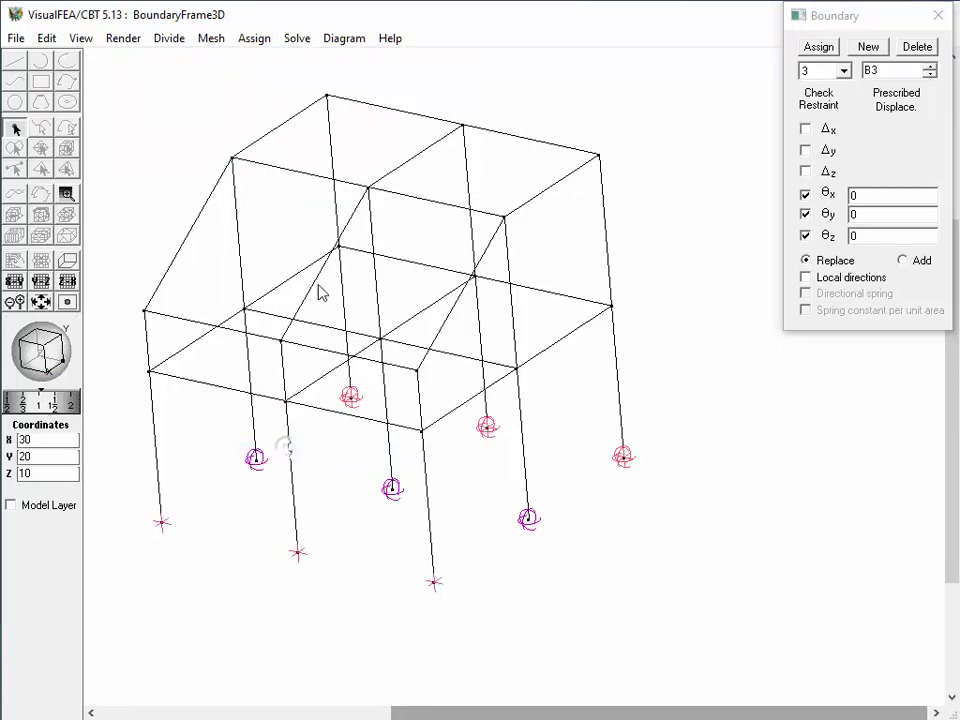
click(254, 40)
click(318, 452)
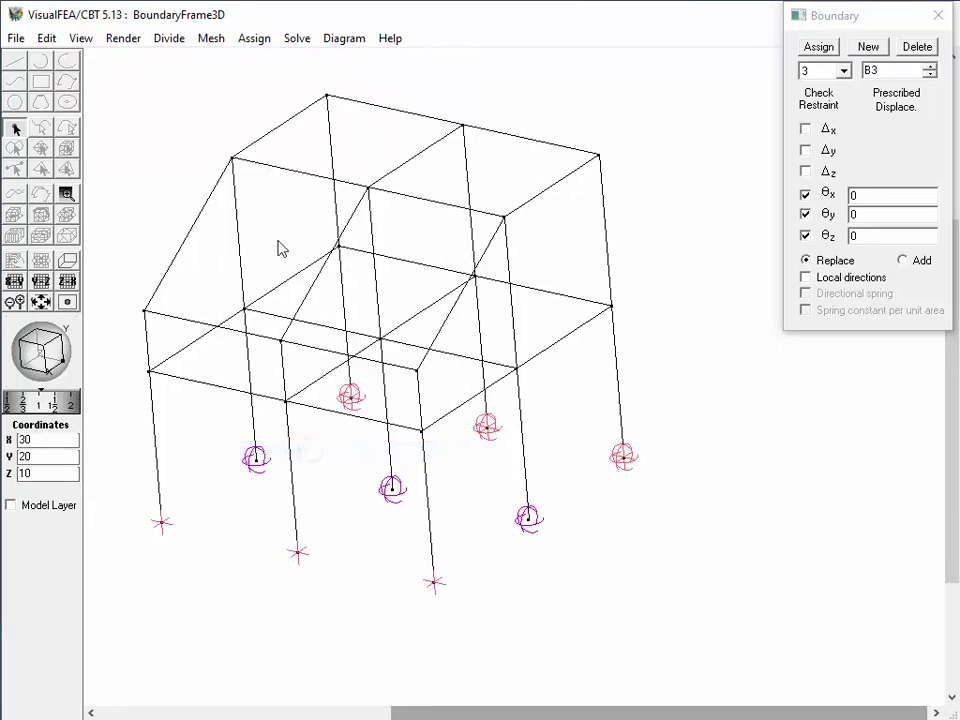
click(256, 40)
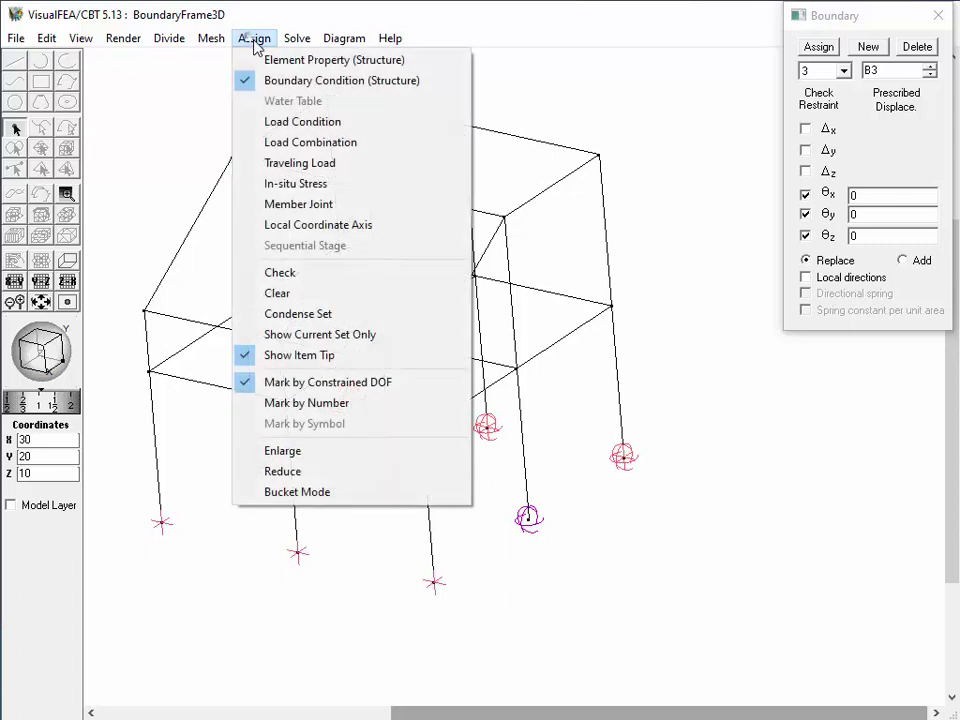
click(303, 453)
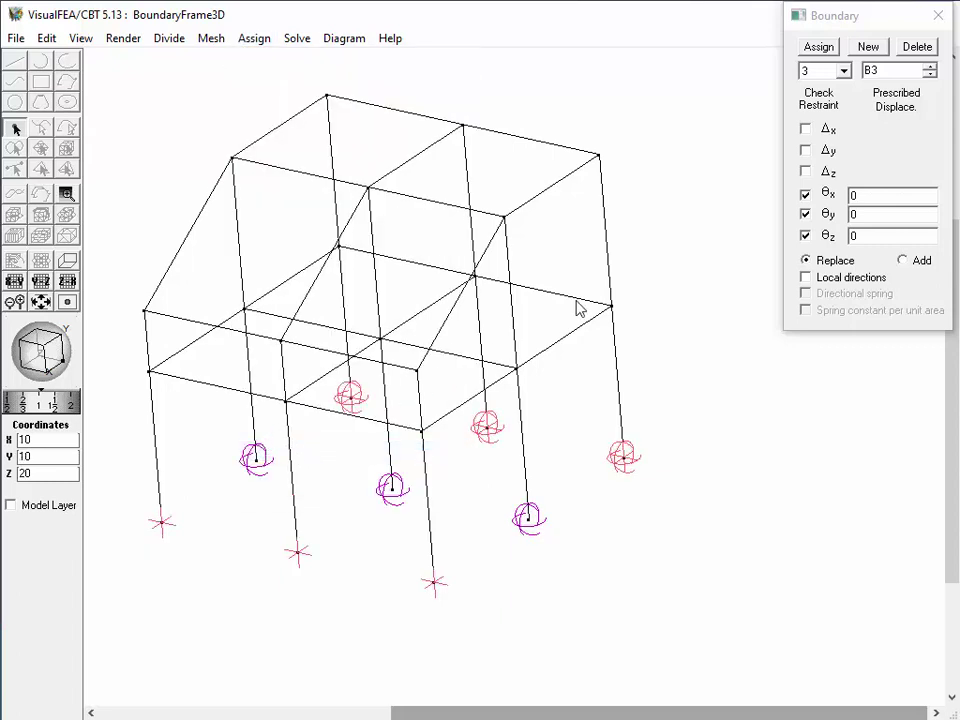
Release the θx, θy and θz restraints of boundary set 3, restrain all three again at 0, and make boundary set 2 current.
click(806, 213)
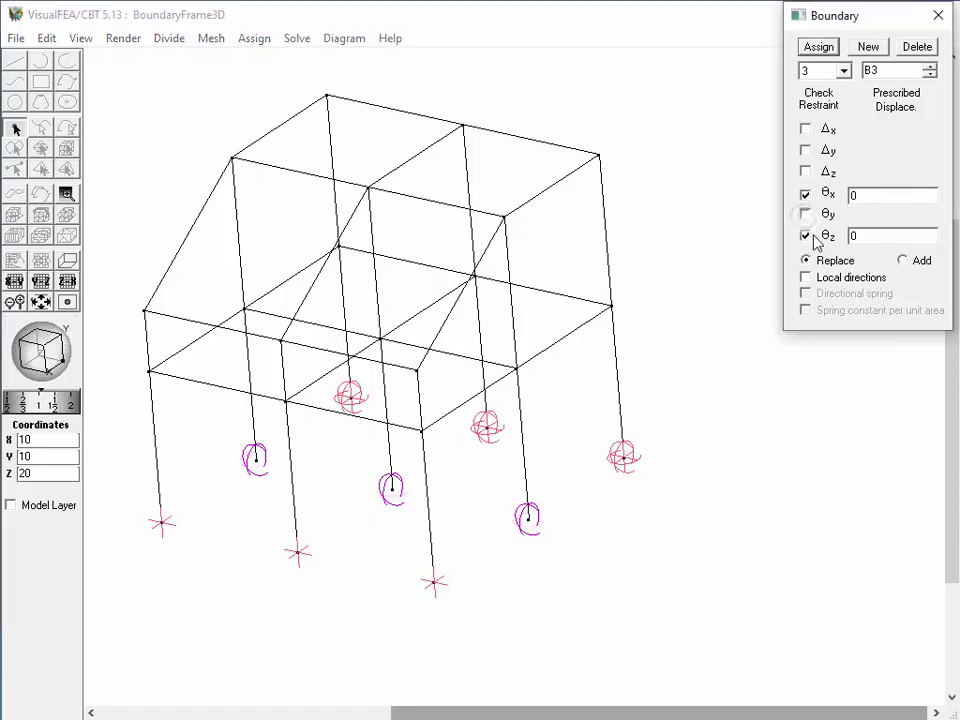
click(806, 236)
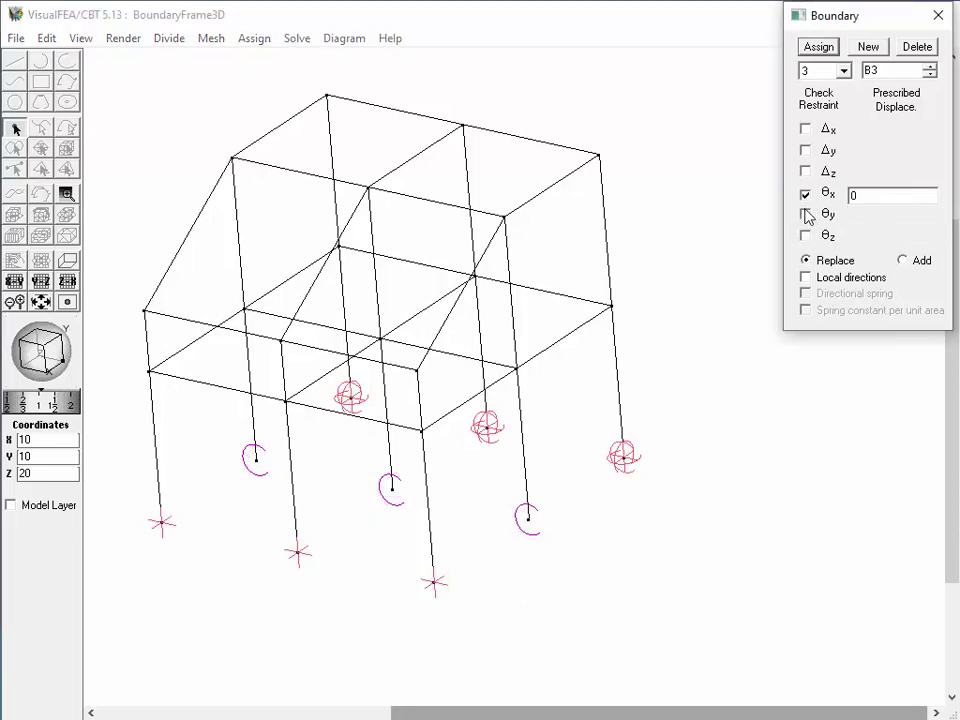
click(805, 195)
click(805, 213)
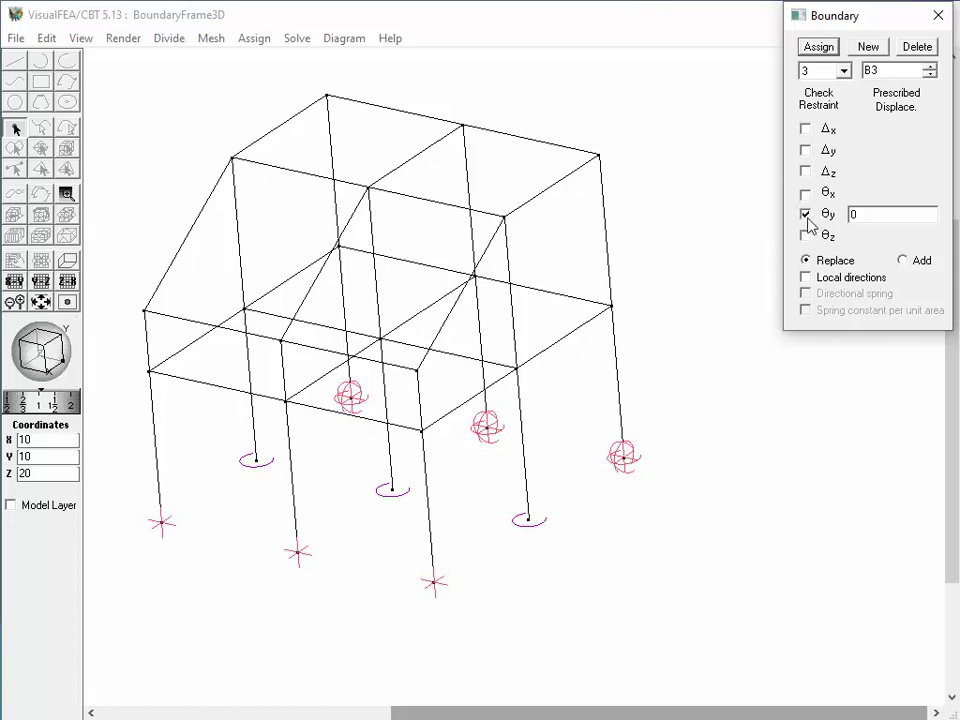
click(806, 236)
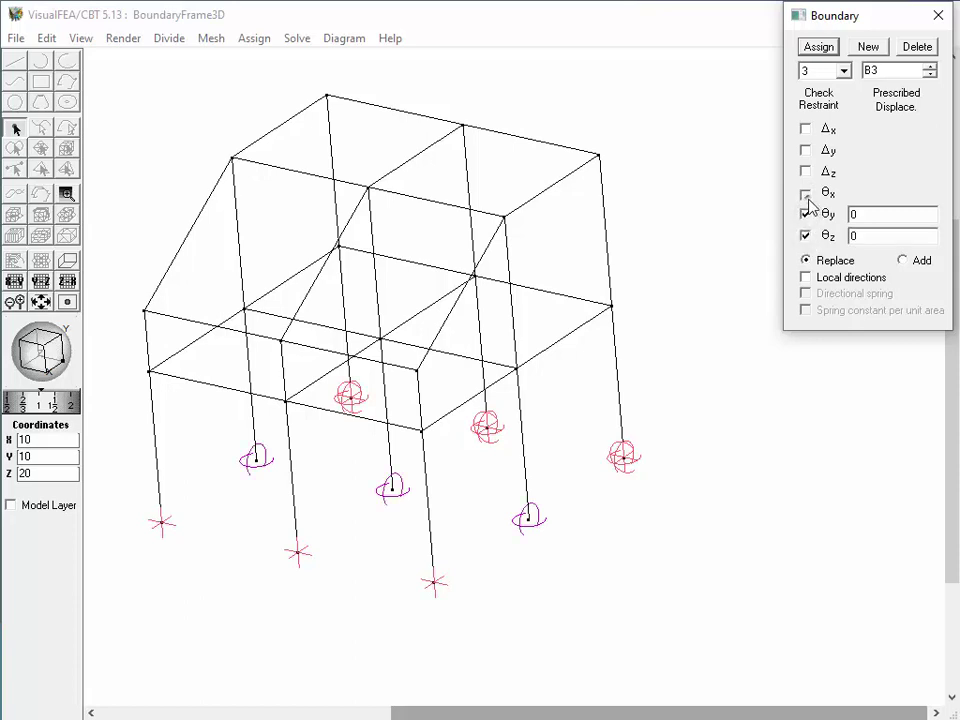
click(806, 195)
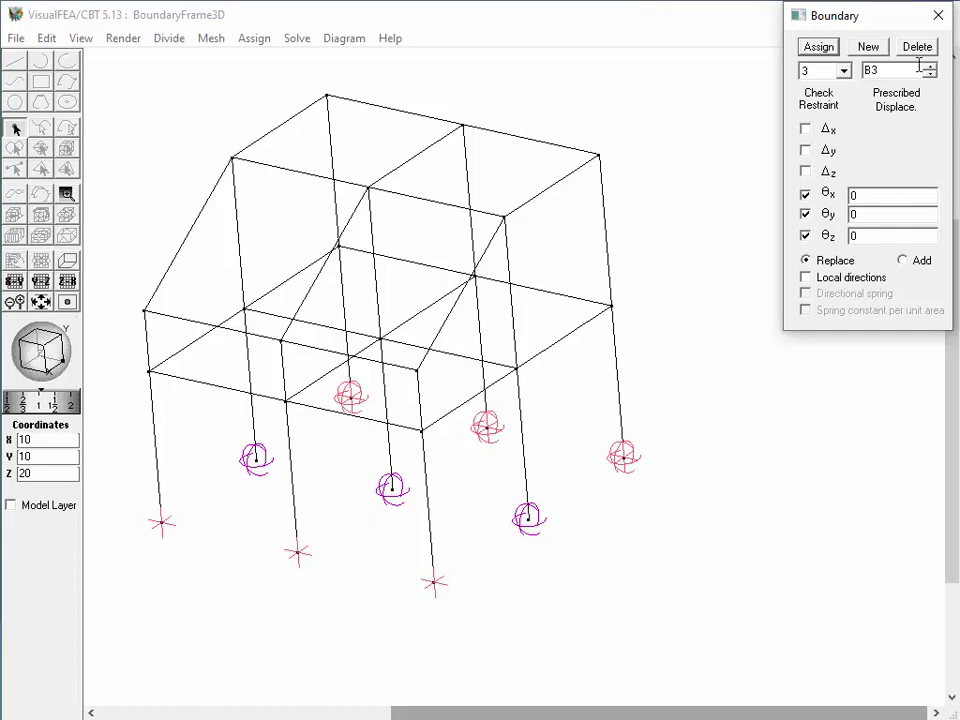
click(844, 71)
click(821, 100)
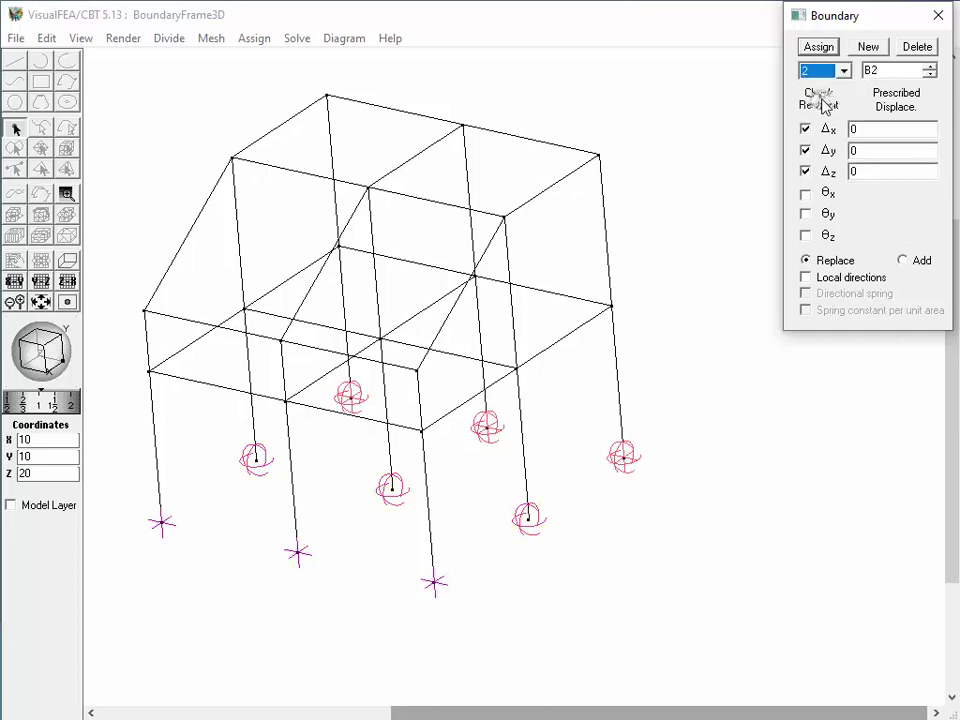
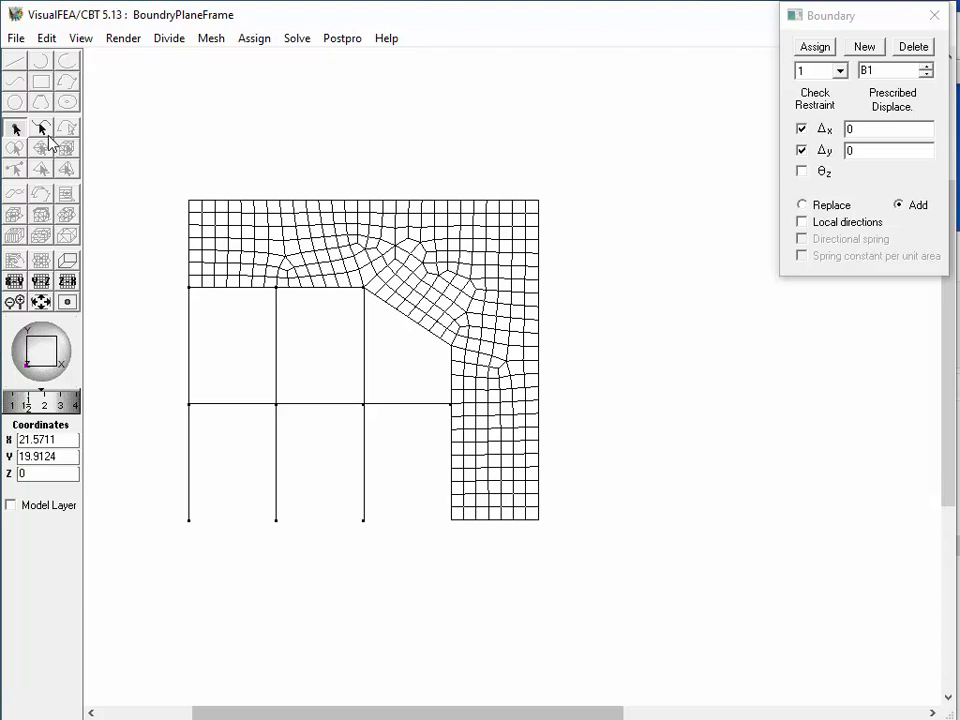
Assign boundary set 1, with Δx and Δy restrained at 0, to the bottom edge curve of the meshed right wall.
click(41, 127)
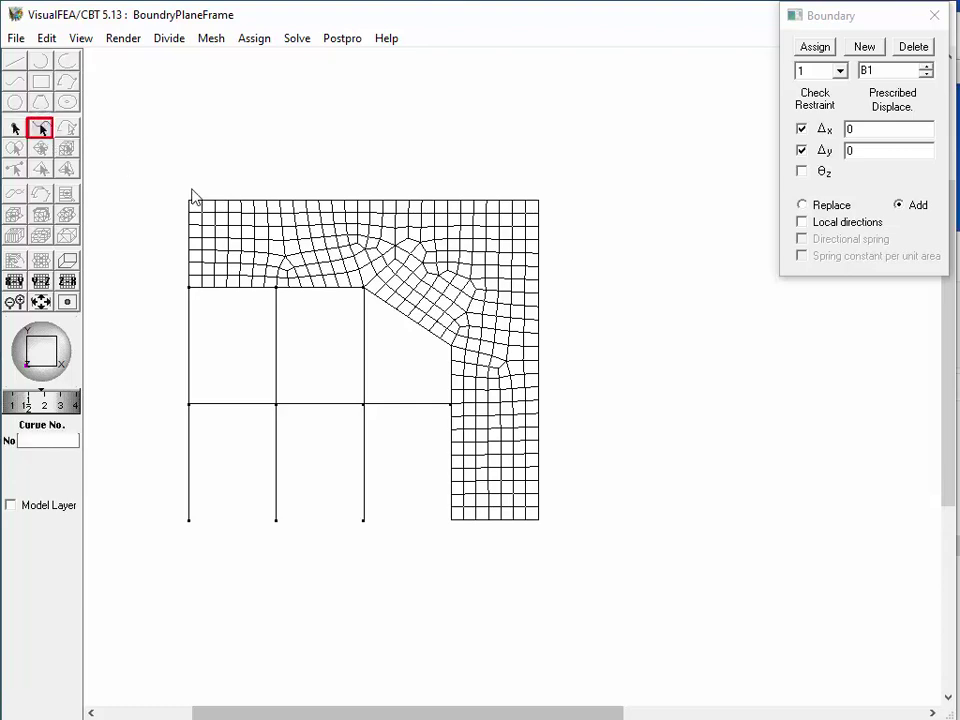
click(500, 522)
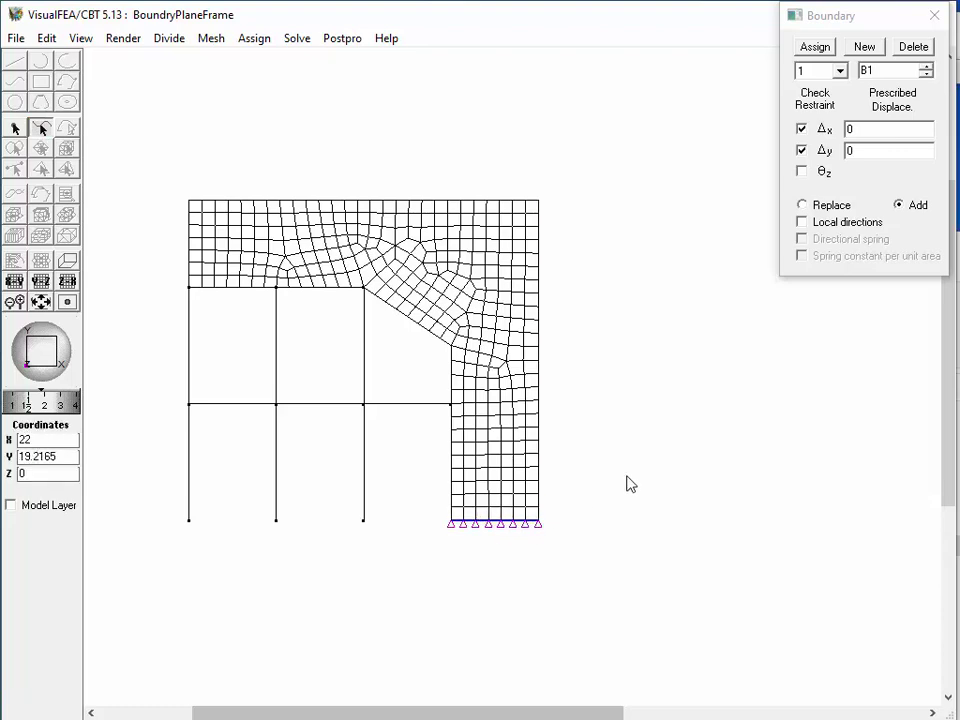
Create boundary set 2 with only Δx restrained at 0 and assign it to the left edge curve of the meshed upper region.
click(866, 47)
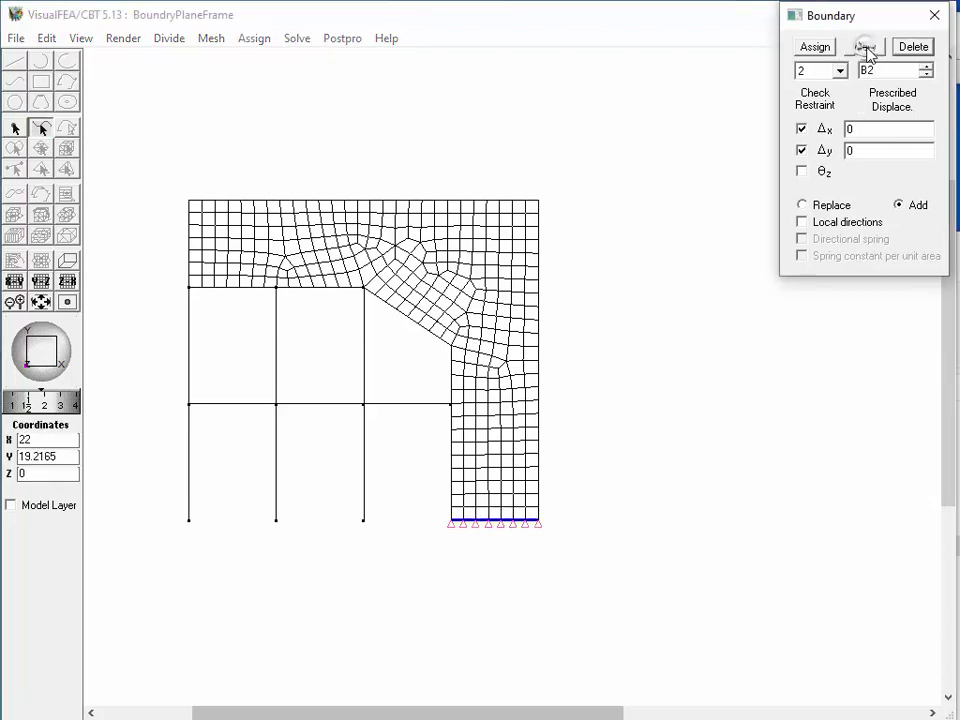
click(801, 150)
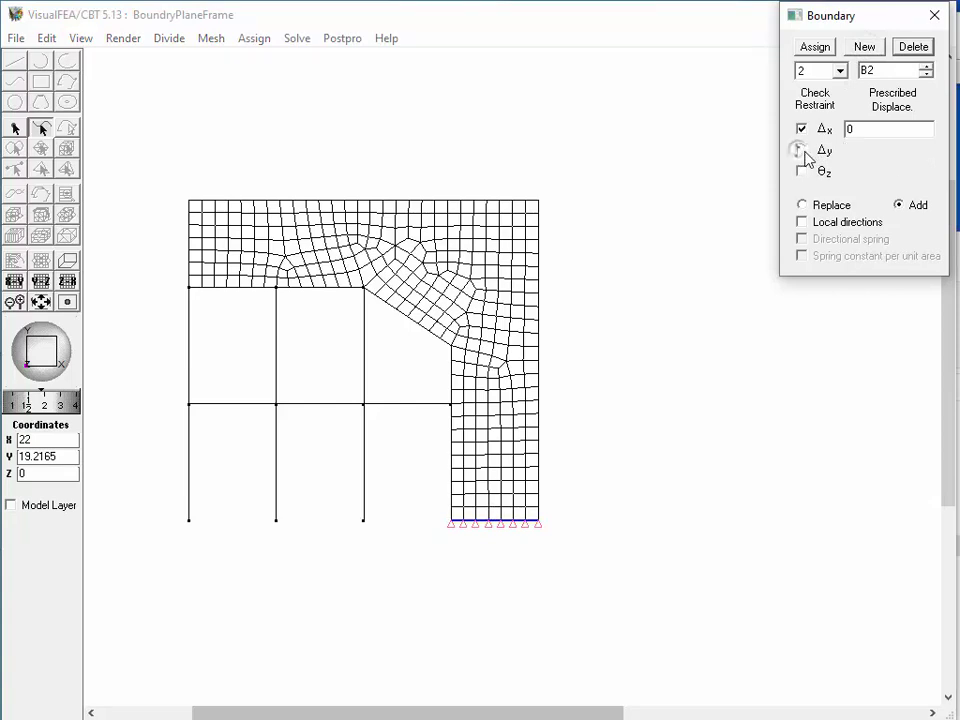
click(191, 220)
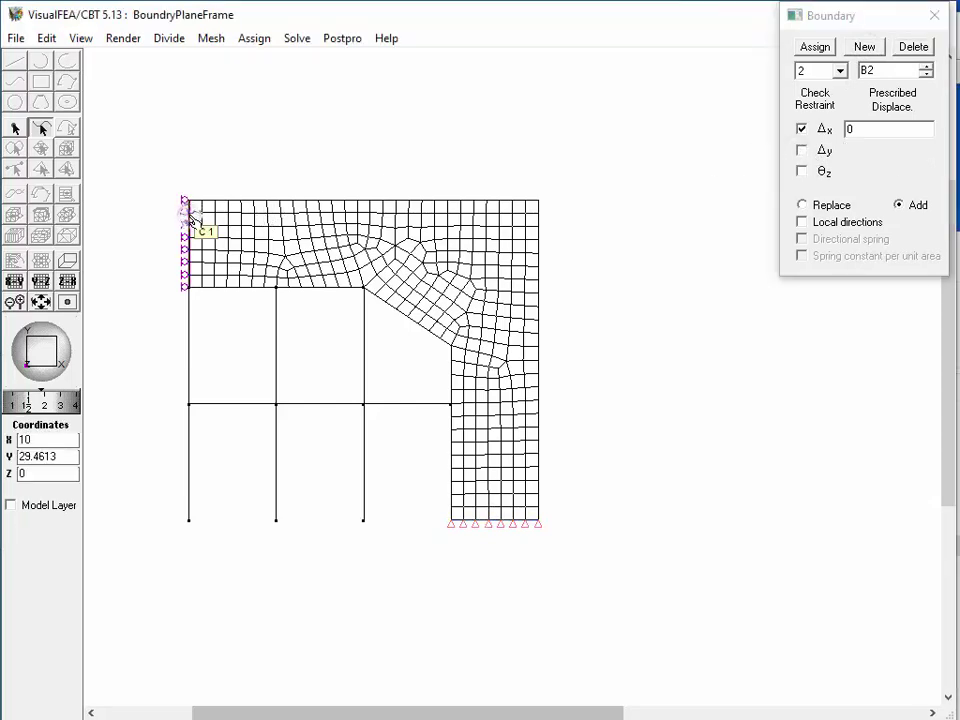
Create boundary set 3 with Δx, Δy and θz restrained at 0 and assign it to the bottom nodes of the three frame columns.
click(862, 49)
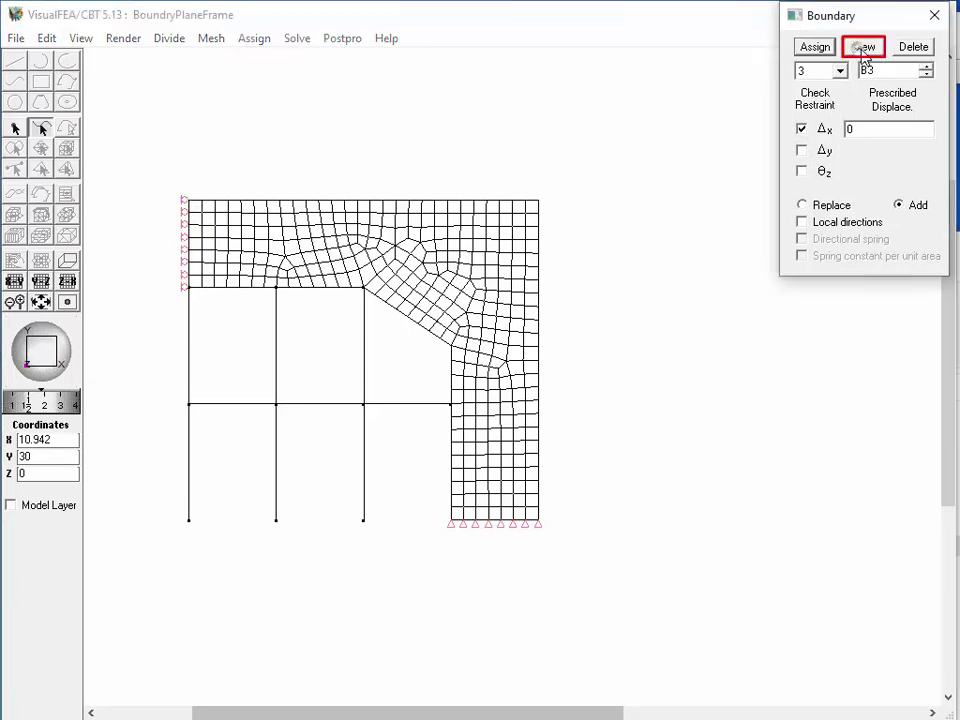
click(802, 150)
click(802, 172)
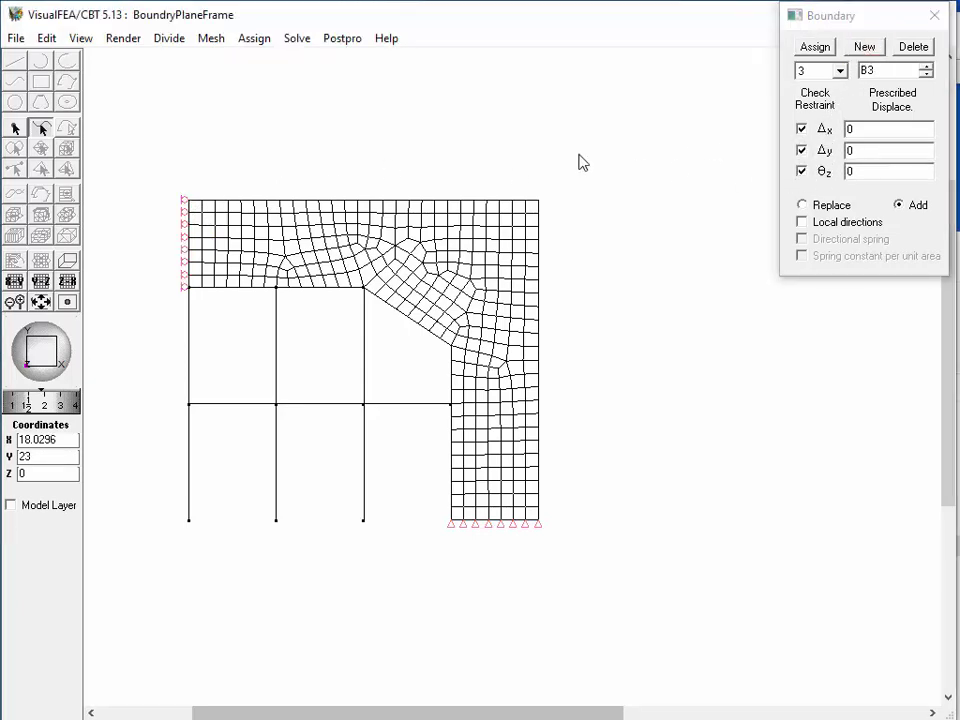
click(15, 128)
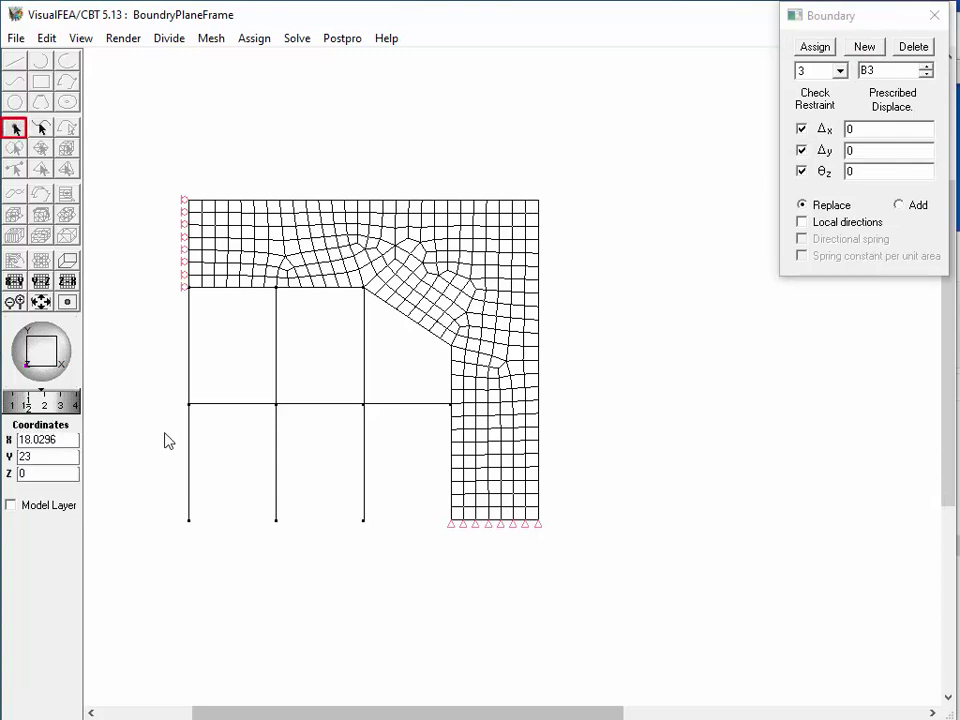
drag(170, 510, 425, 558)
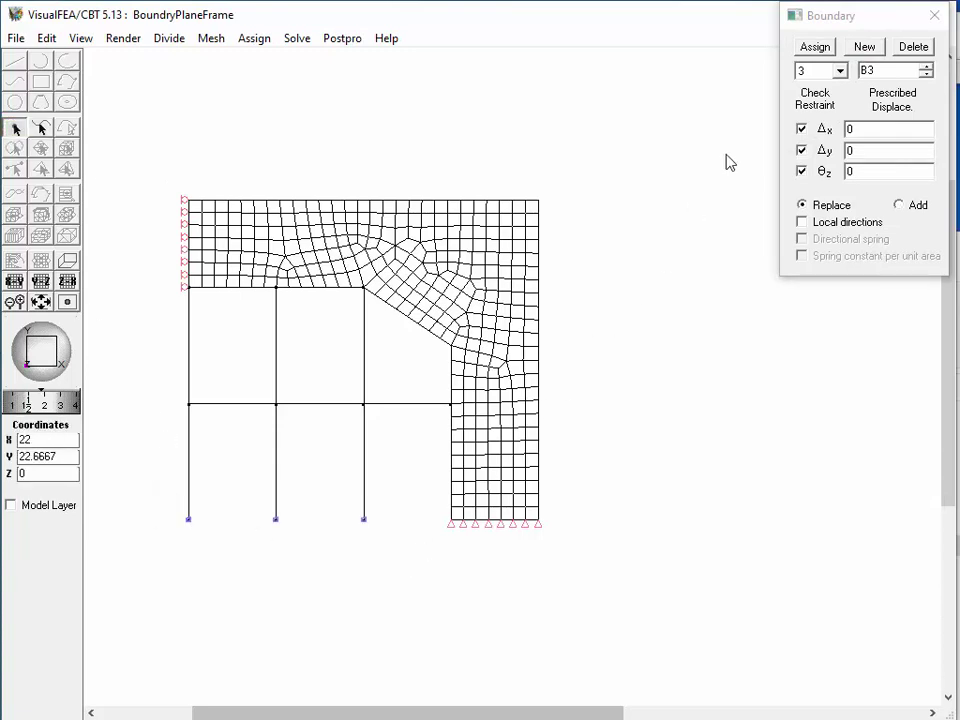
click(814, 47)
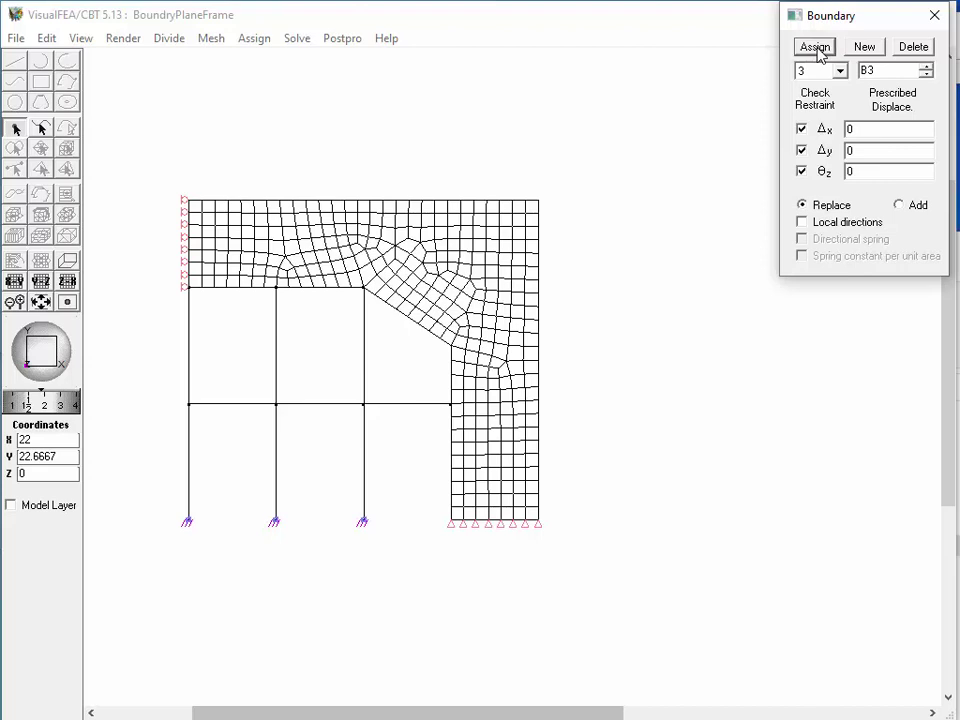
Make boundary set 1 current, add a θz restraint of 0 to it and release that restraint again.
click(926, 74)
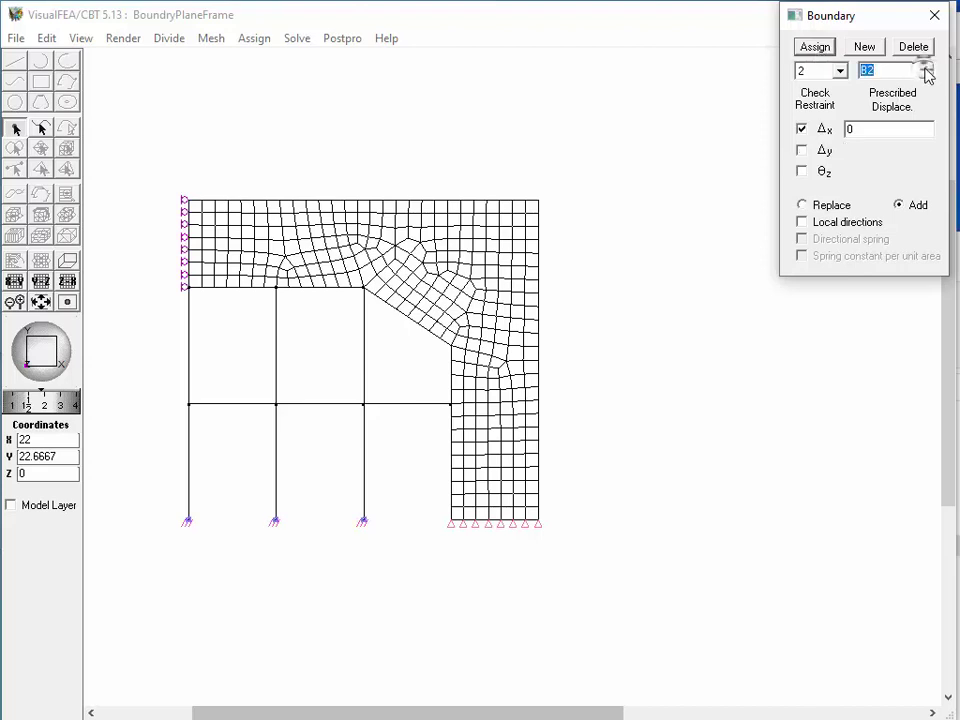
click(926, 74)
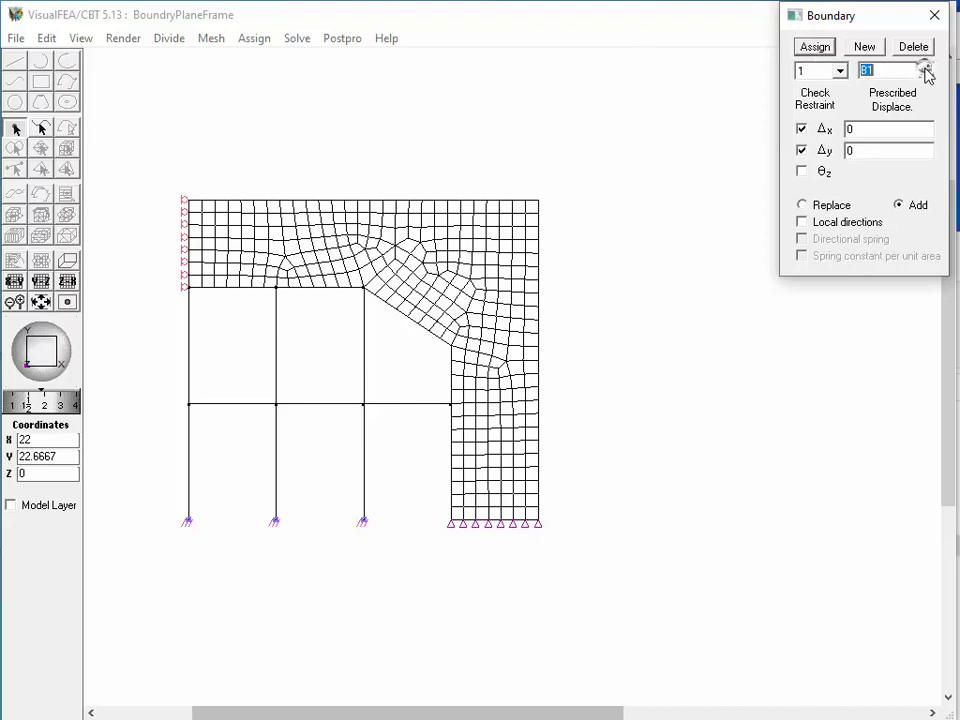
click(802, 173)
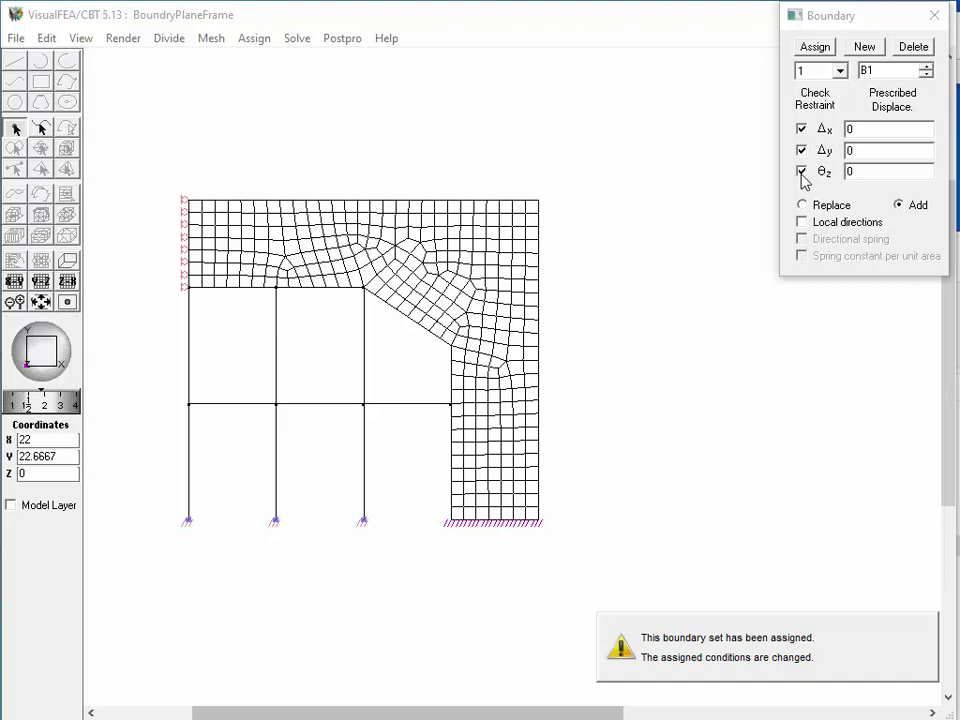
click(801, 172)
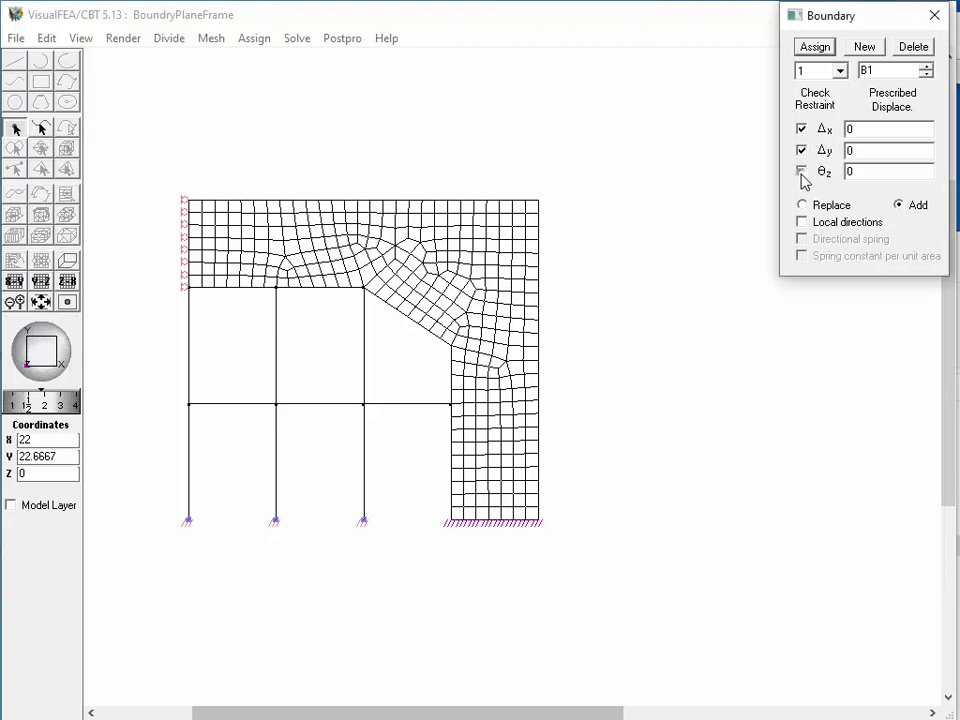